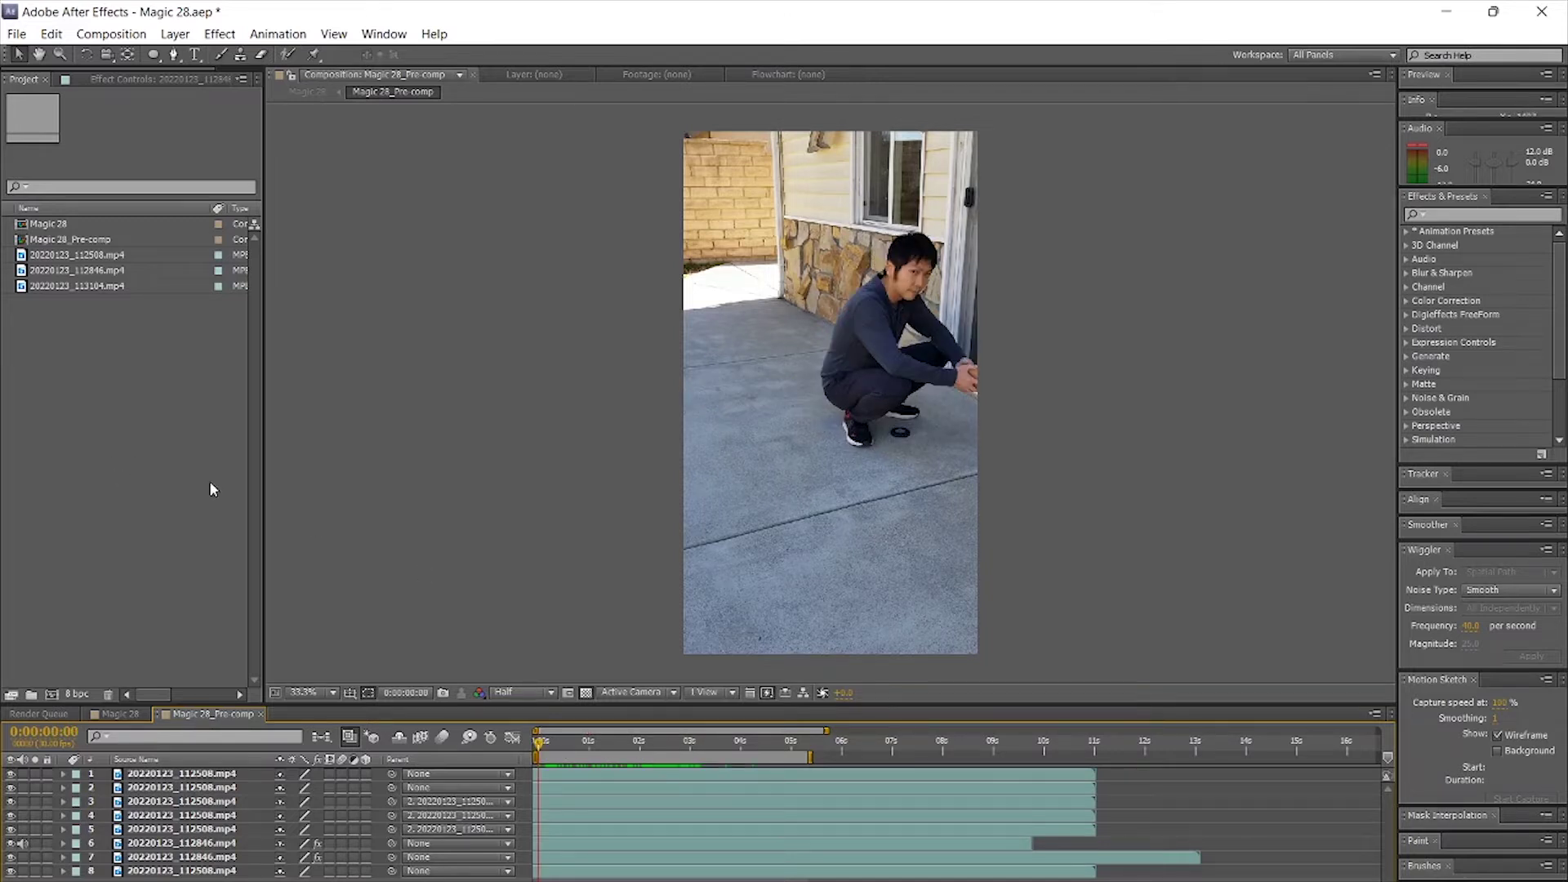
pyautogui.click(383, 527)
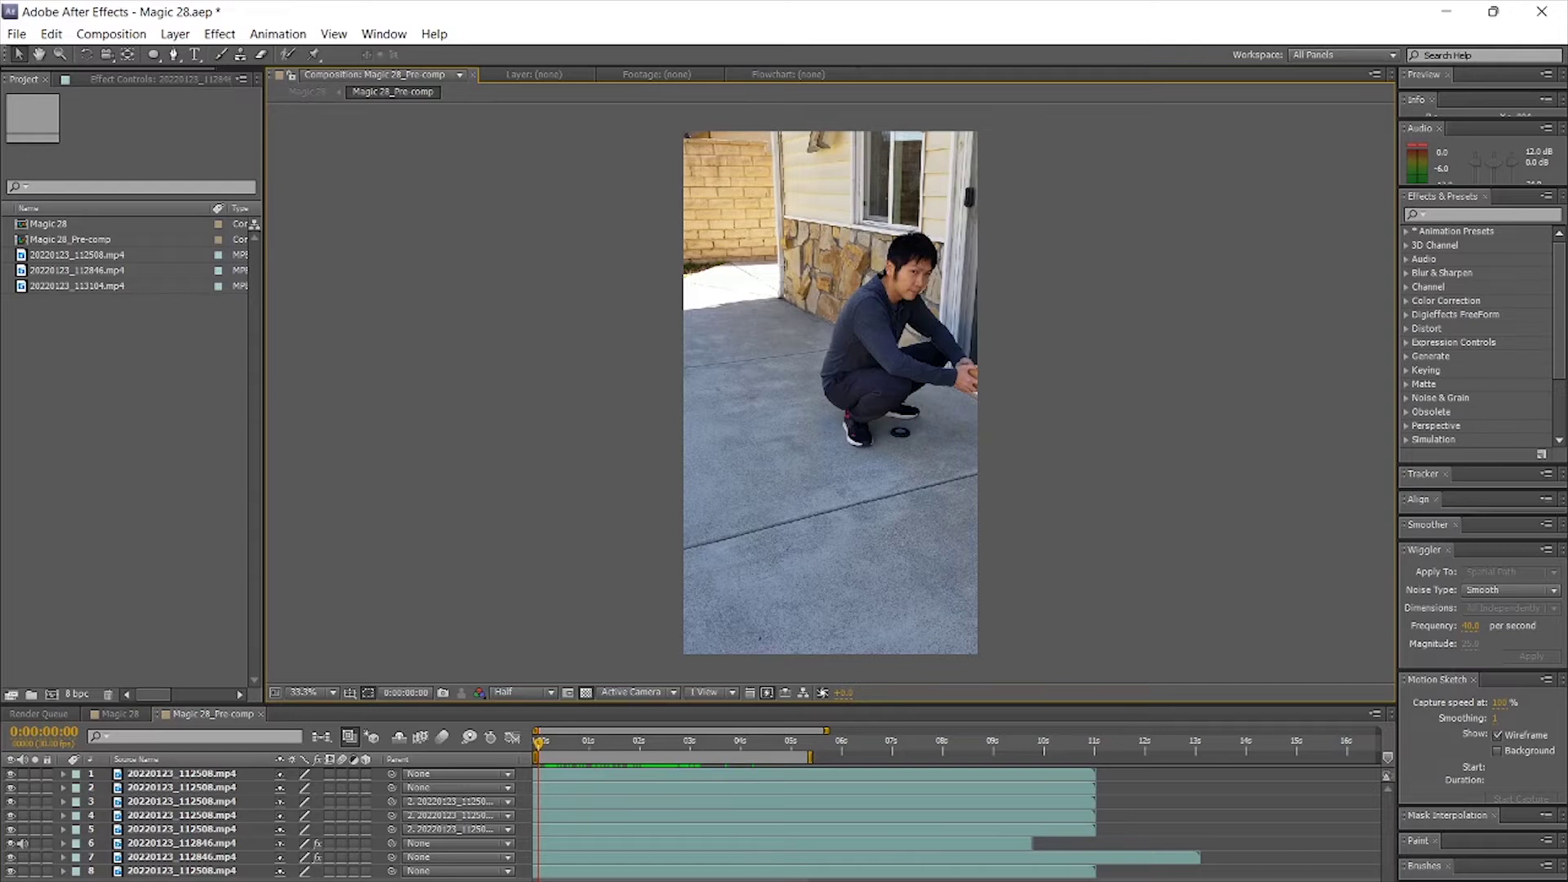
pyautogui.hotkey('alt', 'Tab')
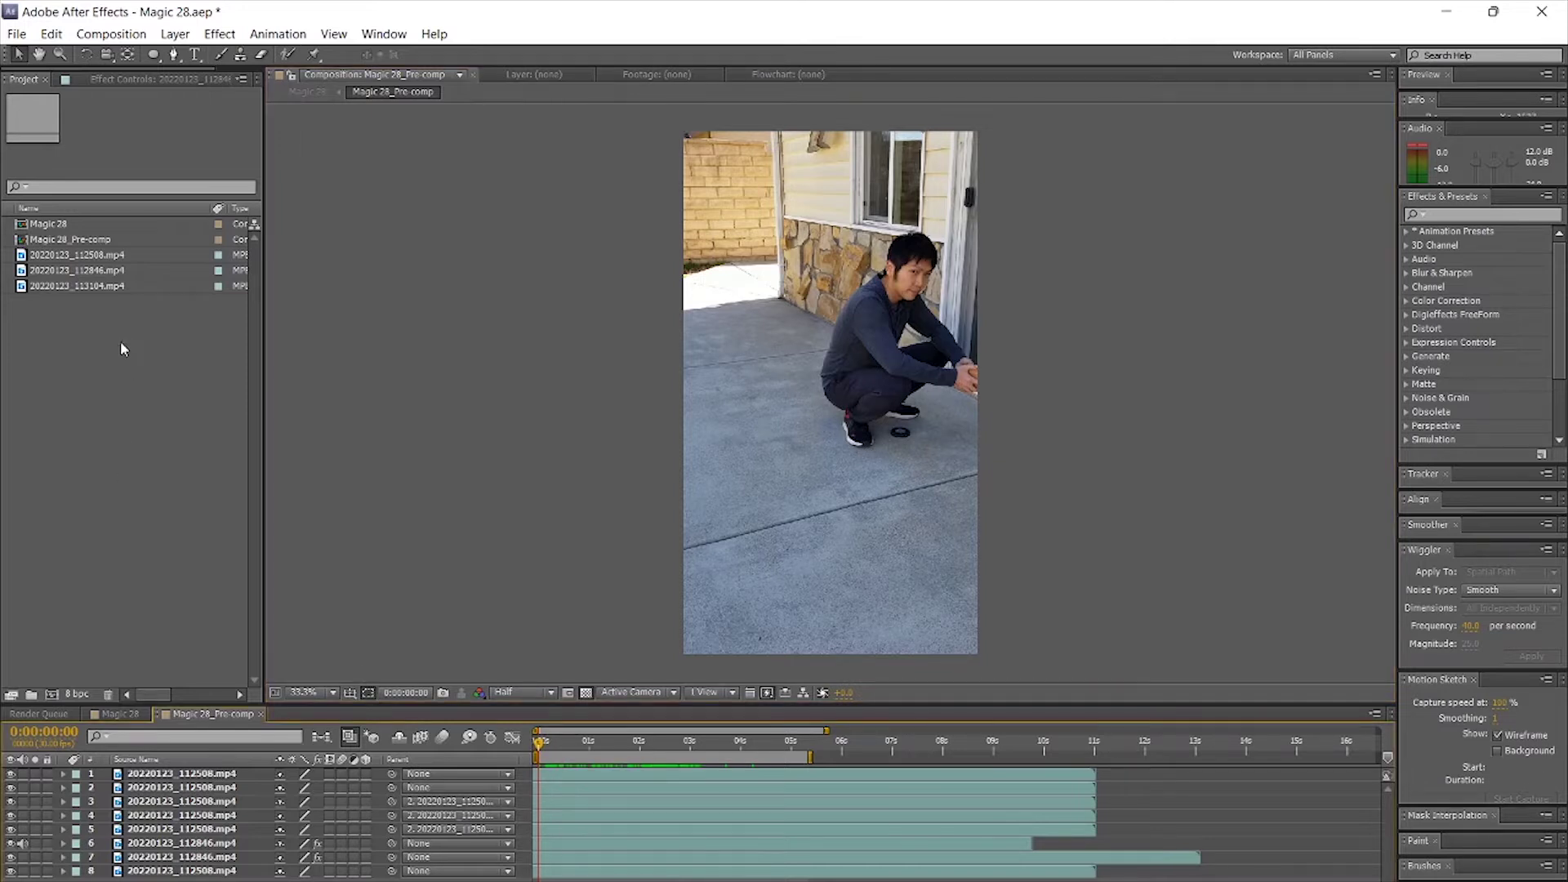
# Scrub Magic 28_Pre-comp to 0:00:00:19 and inspect the mask on the topmost 20220123_112508.mp4 layer
pyautogui.click(67, 302)
pyautogui.moveTo(564, 743); pyautogui.dragTo(586, 745)
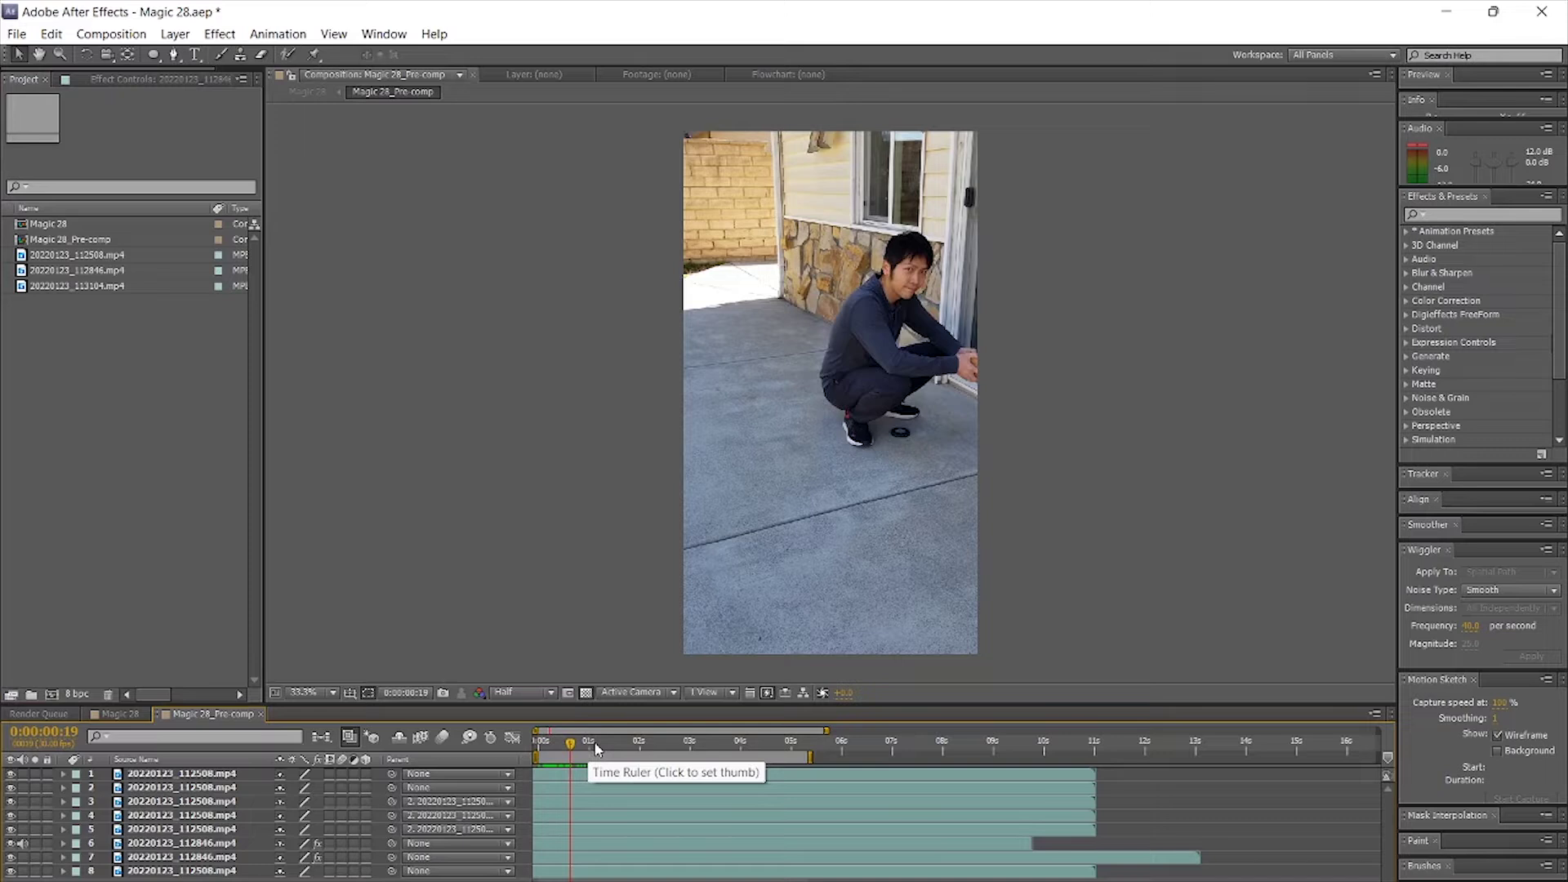
pyautogui.click(597, 774)
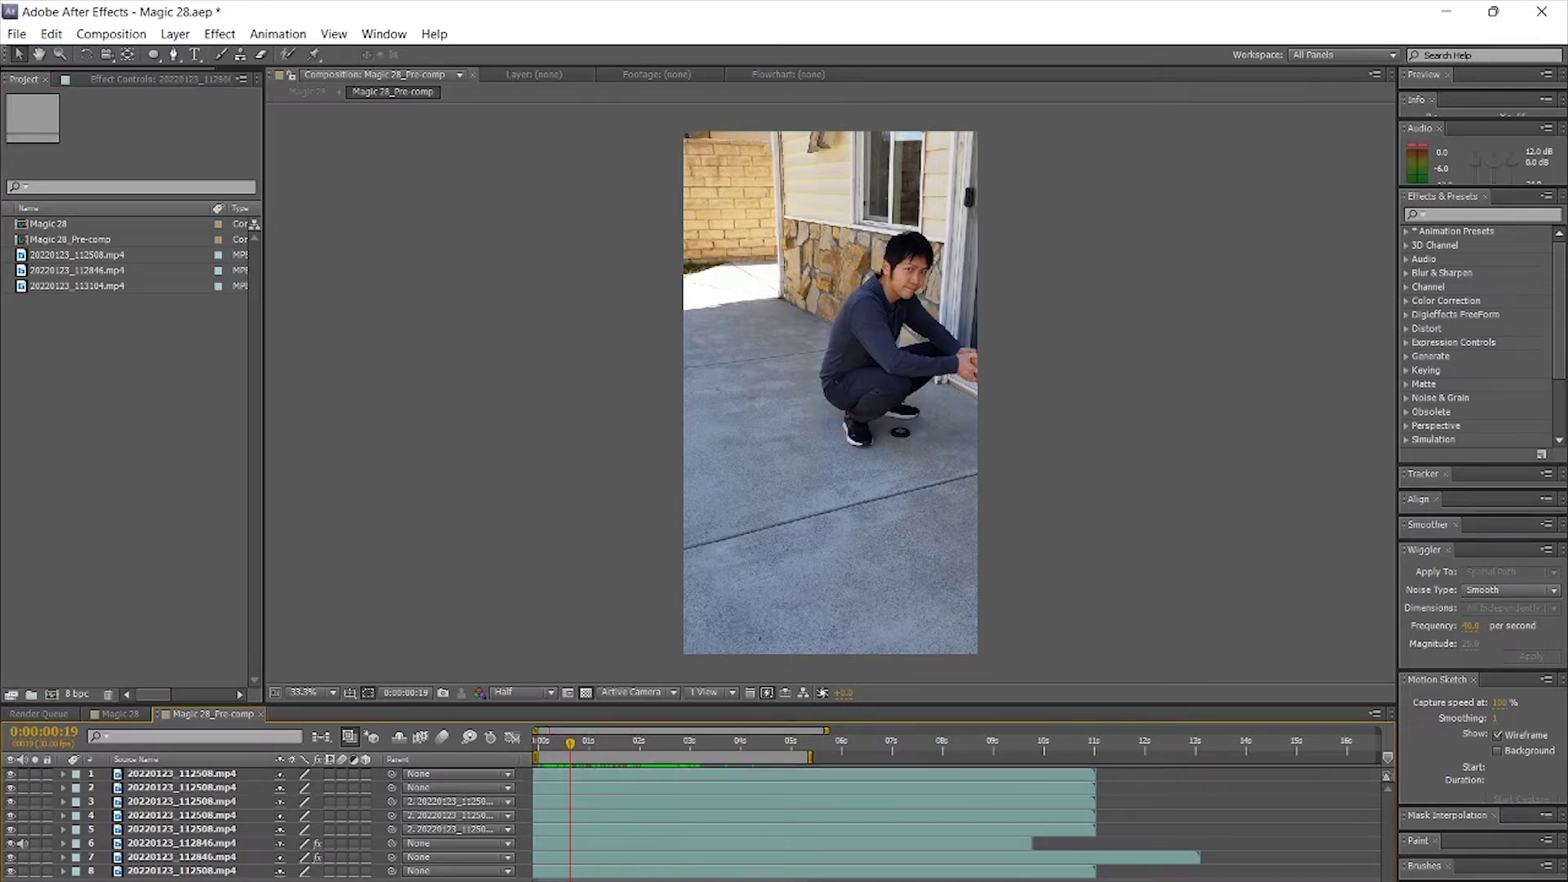
pyautogui.click(181, 774)
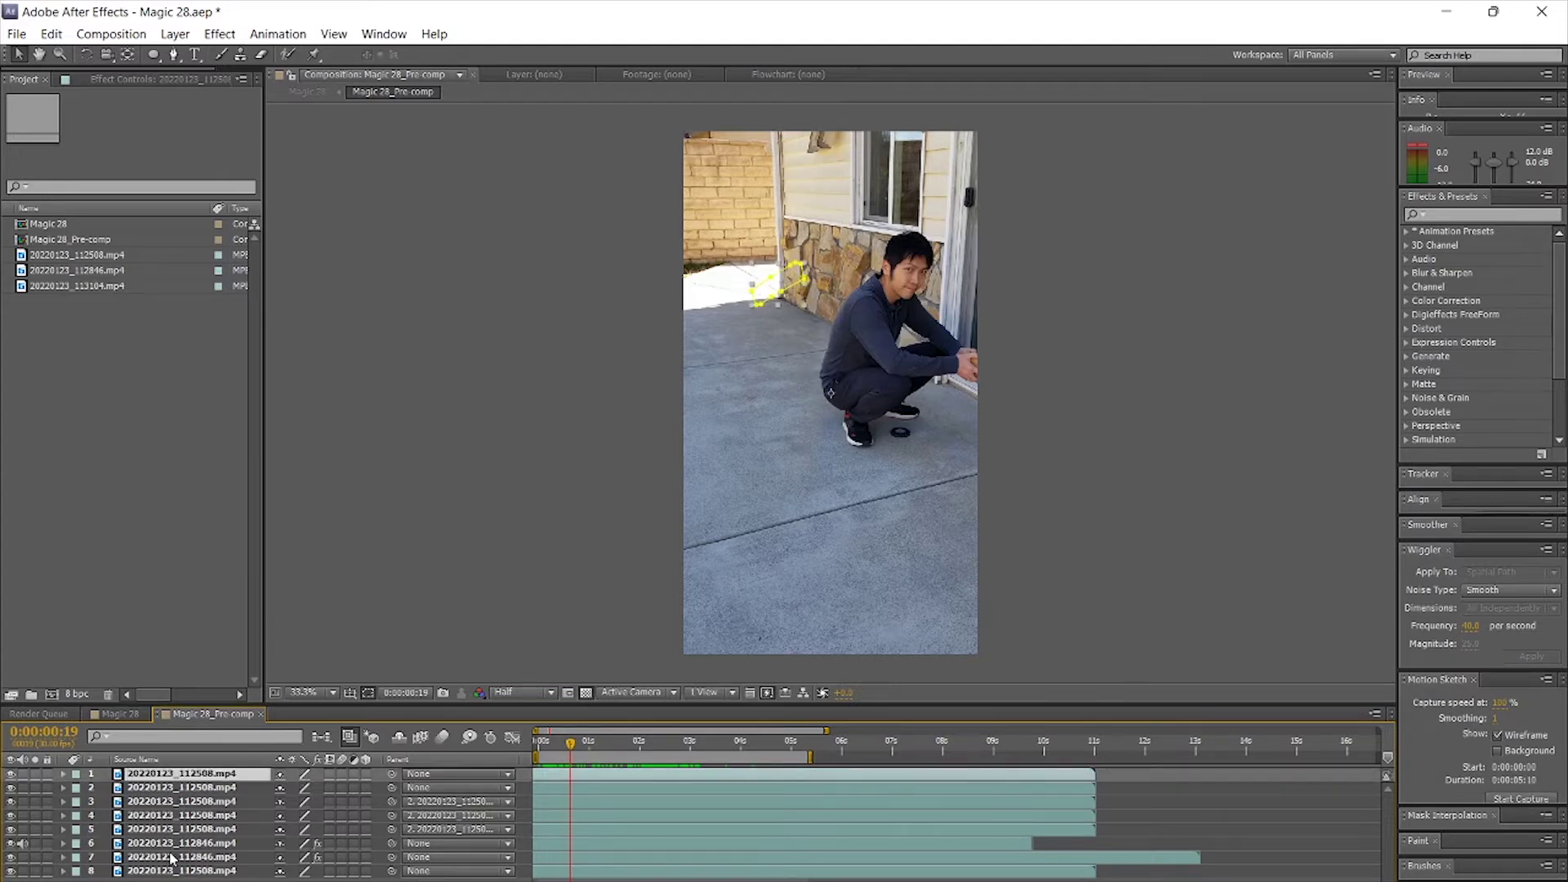
pyautogui.click(237, 881)
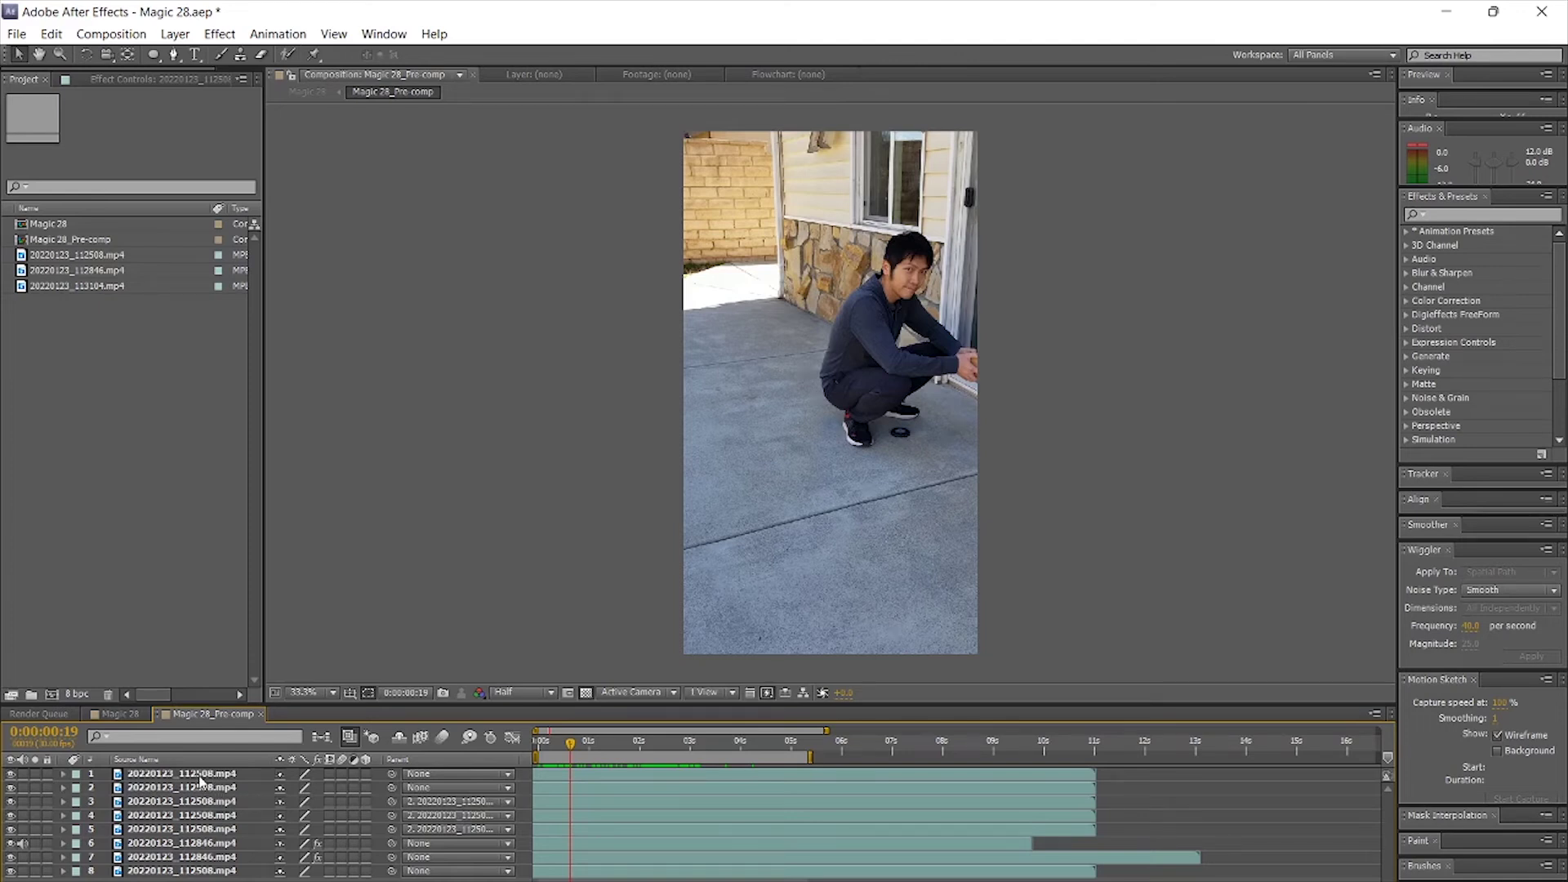
pyautogui.click(199, 775)
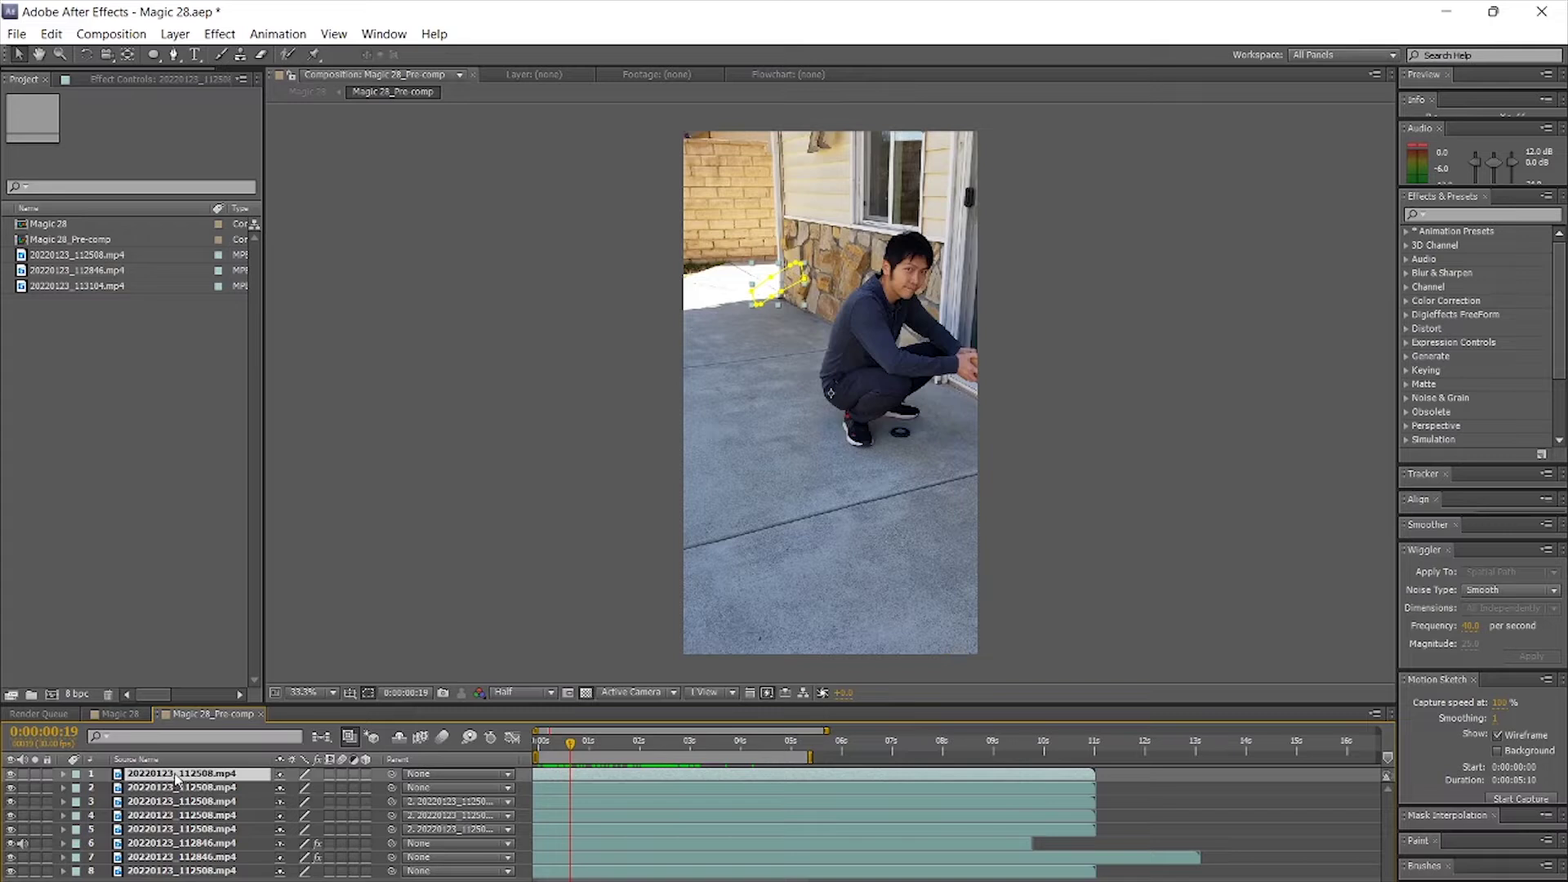
# Hide layers 1 to 7 of Magic 28_Pre-comp, leaving only the base 20220123_112508.mp4 clip on layer 8 visible
pyautogui.click(13, 777)
pyautogui.click(12, 789)
pyautogui.click(13, 805)
pyautogui.click(13, 817)
pyautogui.click(12, 831)
pyautogui.click(12, 843)
pyautogui.click(12, 857)
pyautogui.click(182, 870)
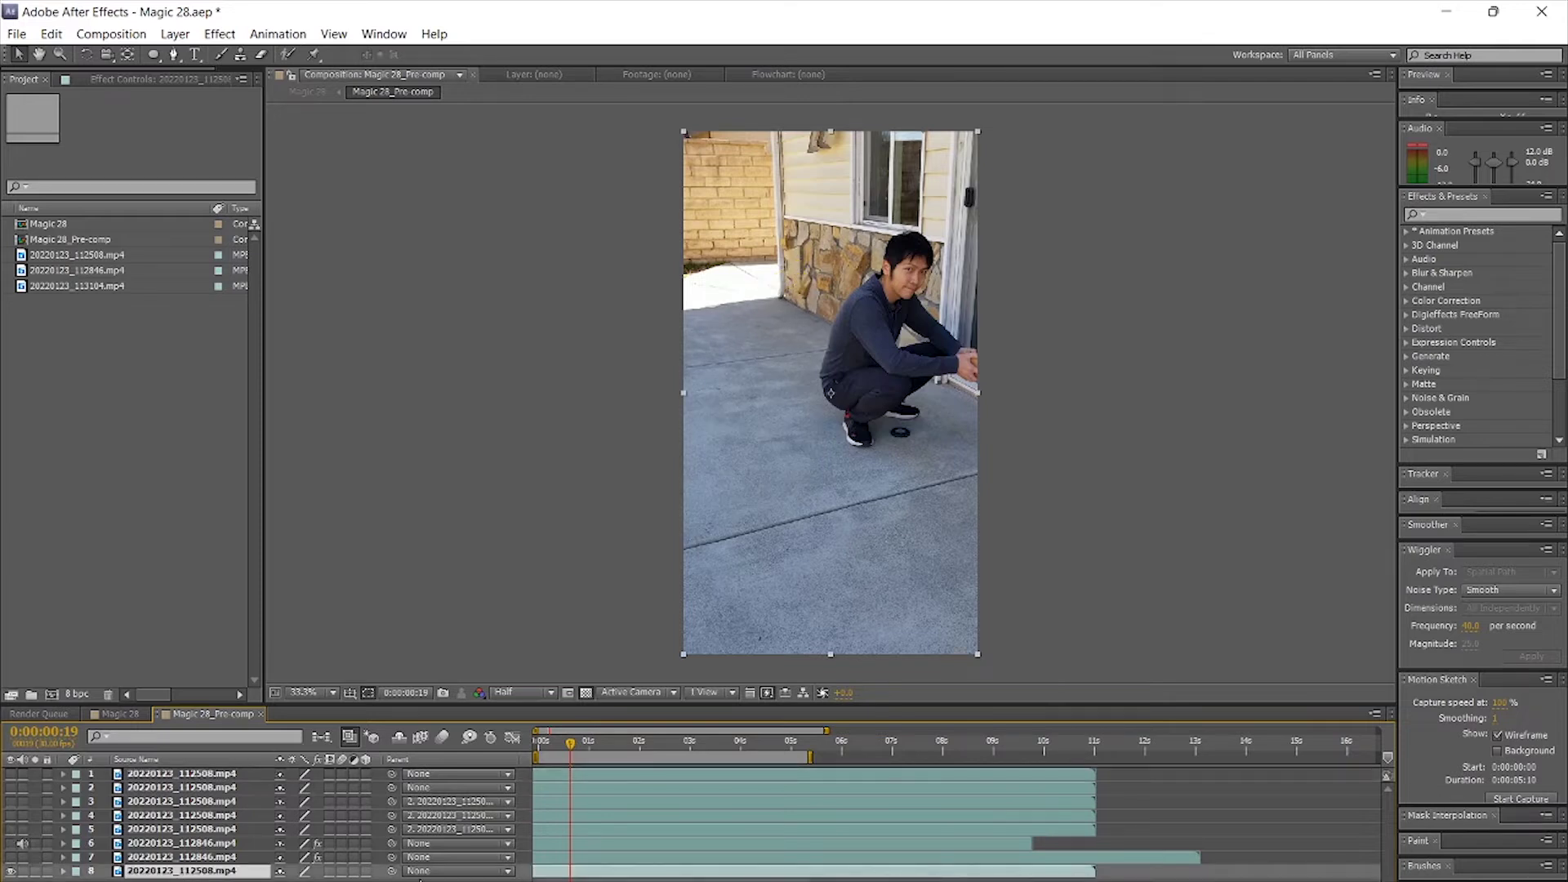
pyautogui.click(12, 870)
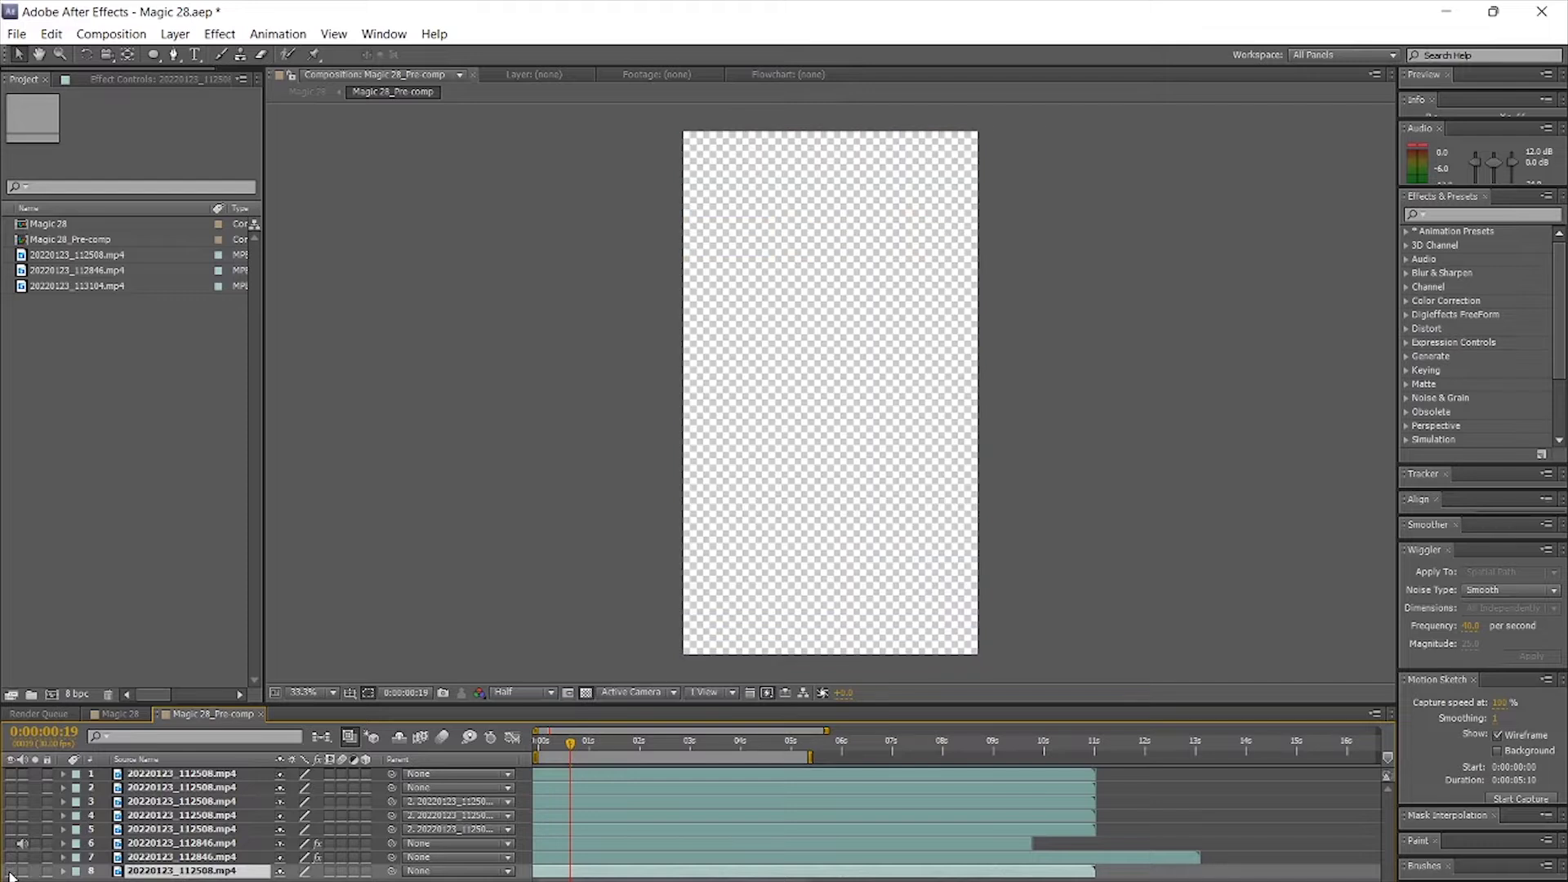
pyautogui.click(11, 872)
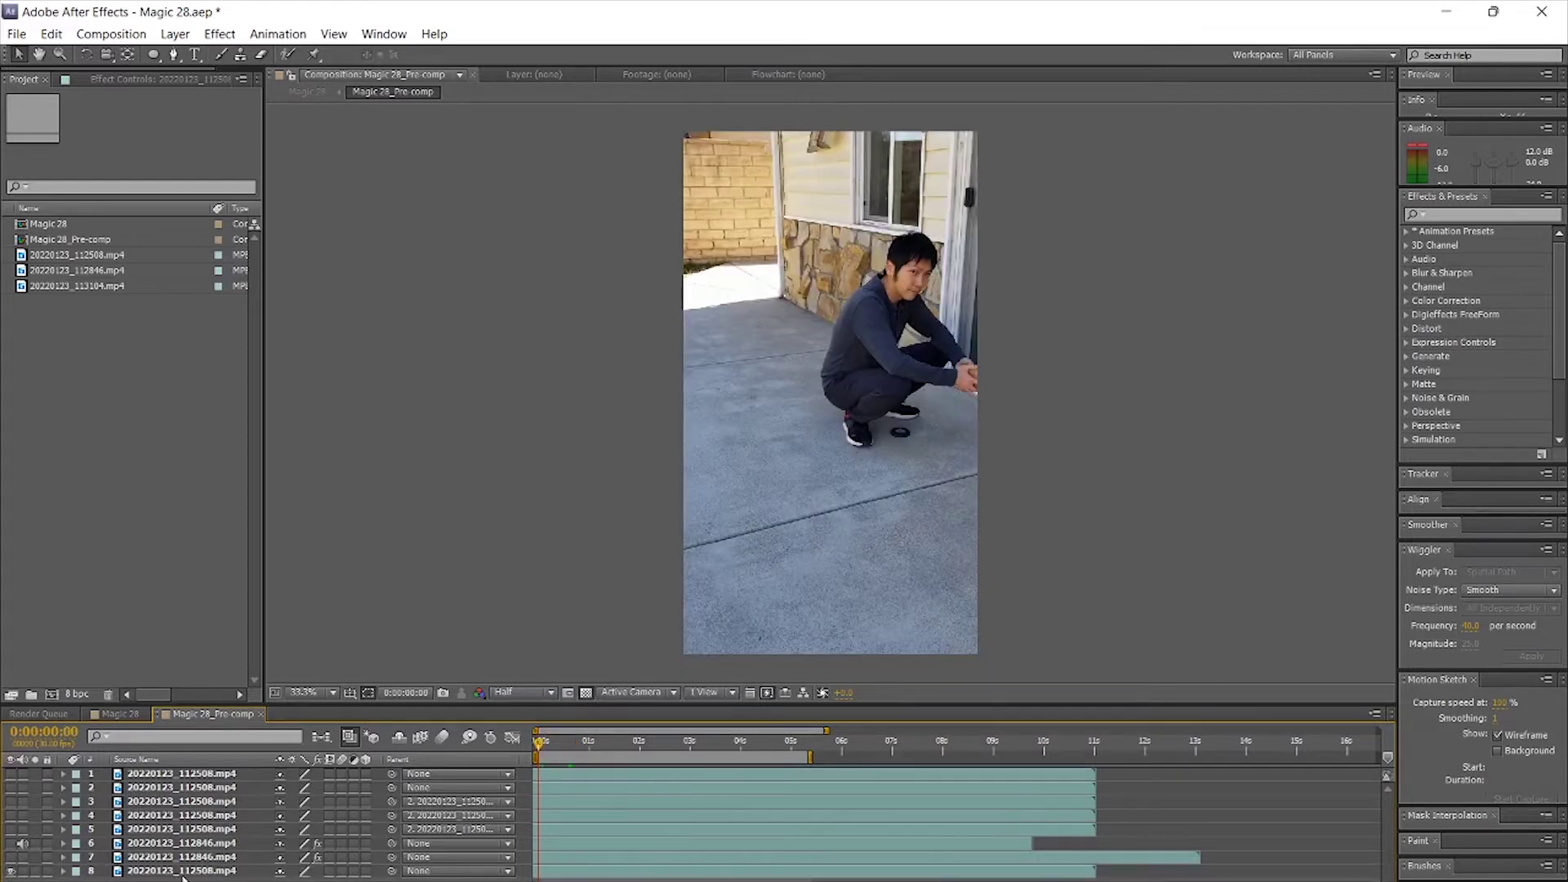
# Review the base clip on layer 8 from the start up to 0:00:04:23
pyautogui.click(182, 872)
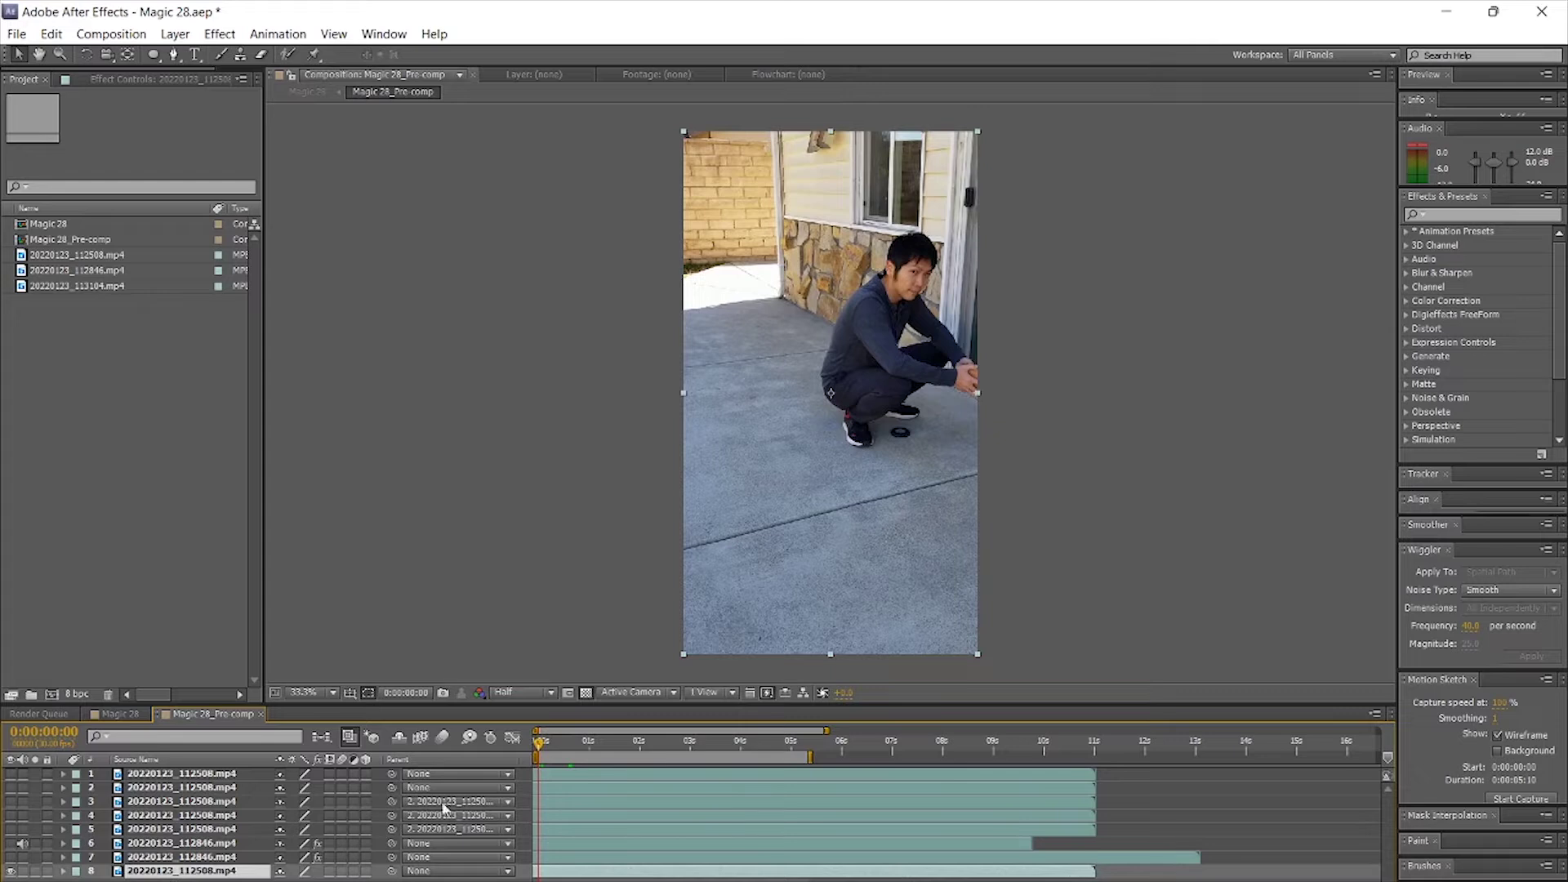
pyautogui.moveTo(552, 750); pyautogui.dragTo(782, 748)
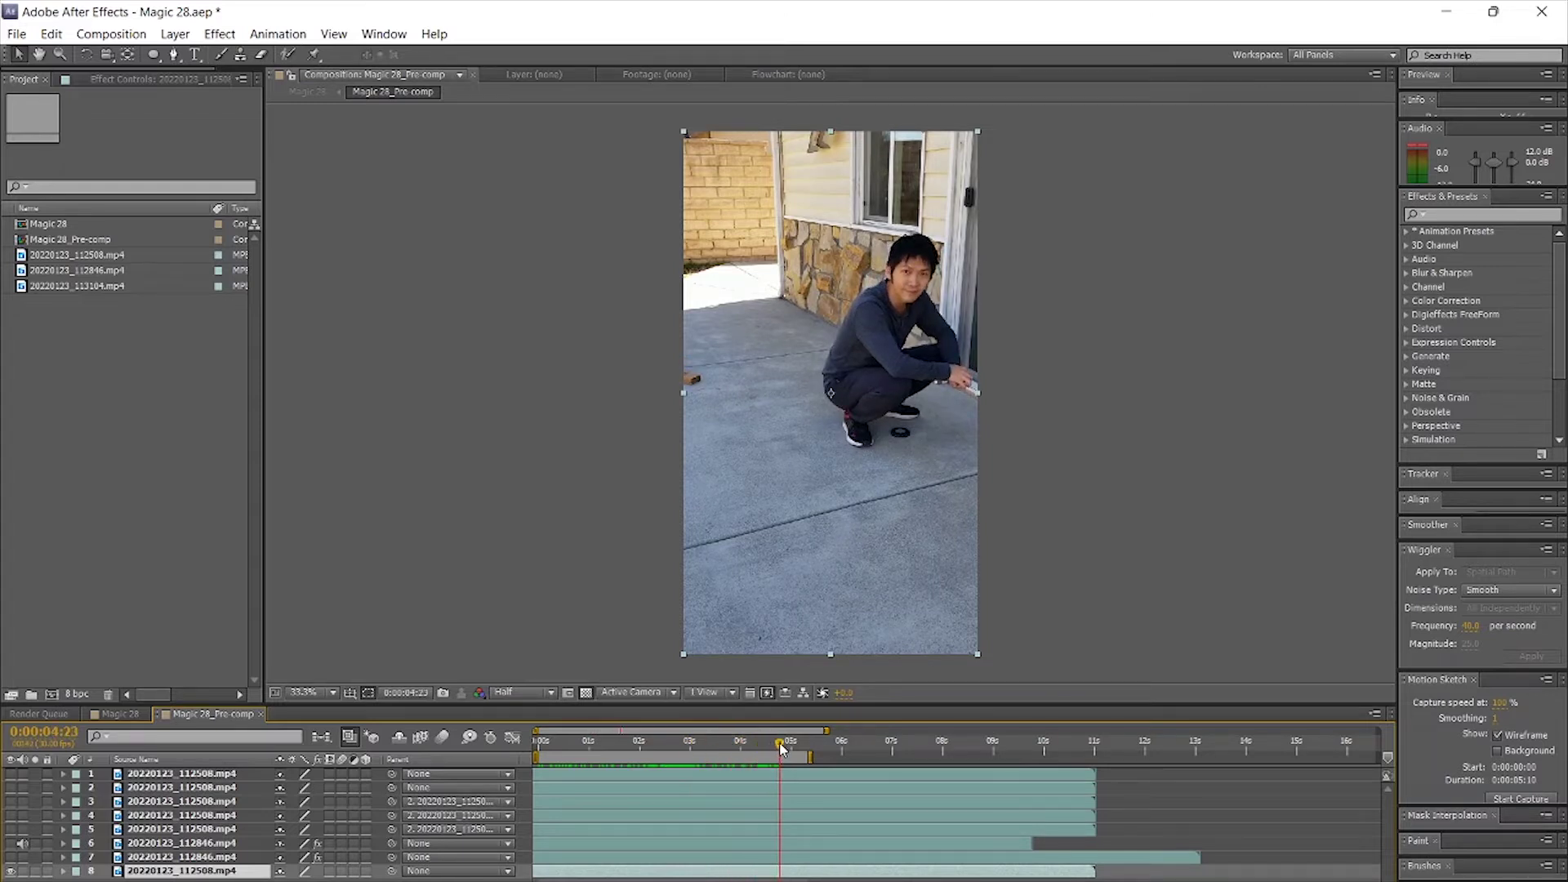
pyautogui.click(1209, 612)
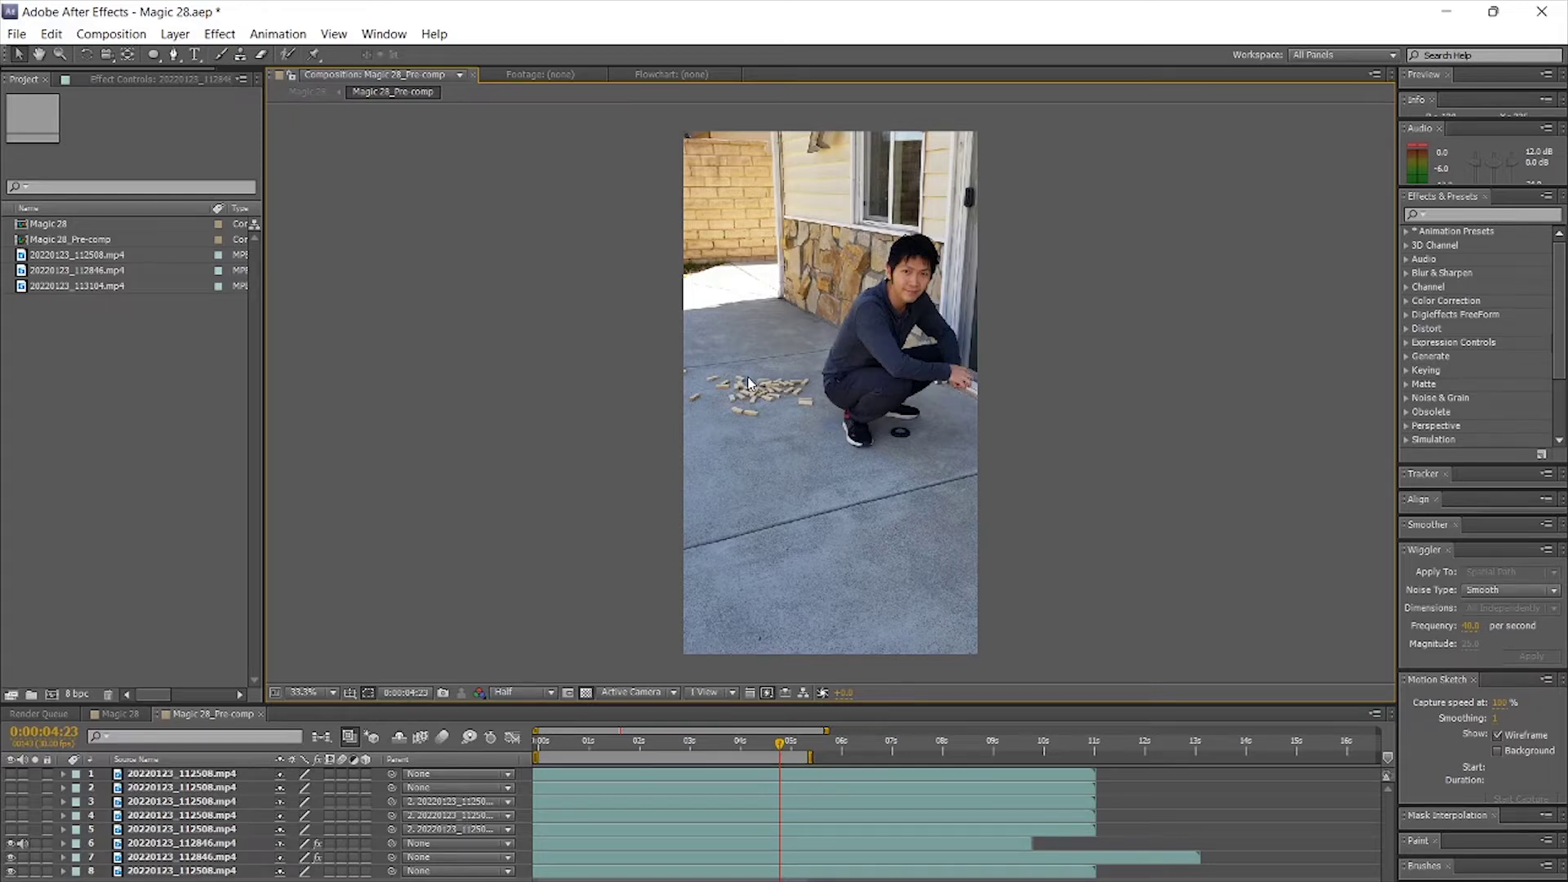
# Compare the 20220123_112846.mp4 clip on layer 6 with the base clip and reveal layer 6's properties
pyautogui.click(155, 846)
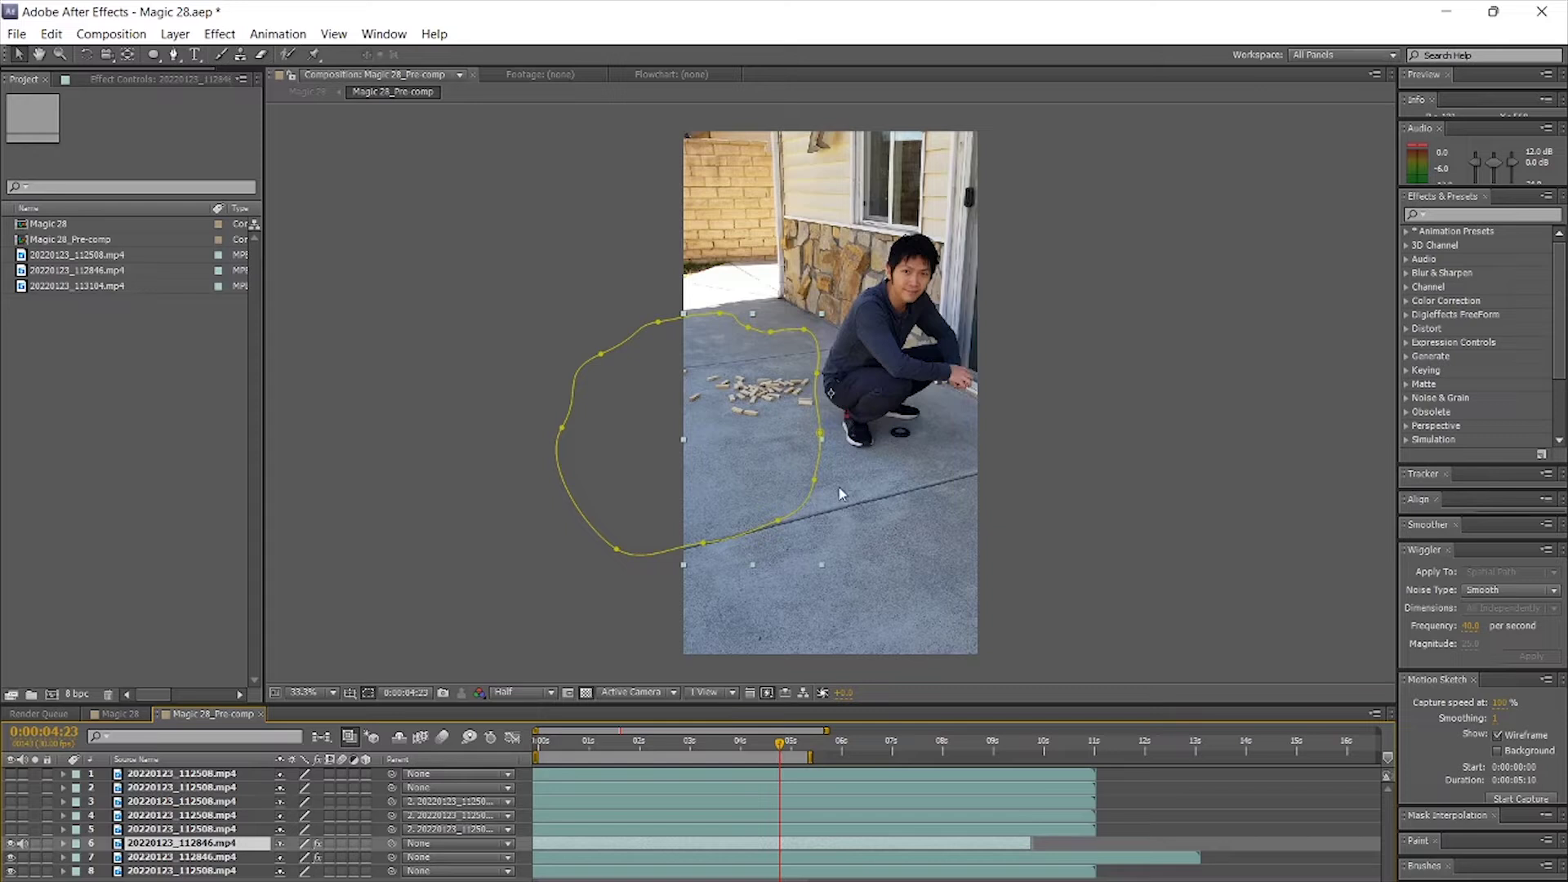
pyautogui.click(161, 842)
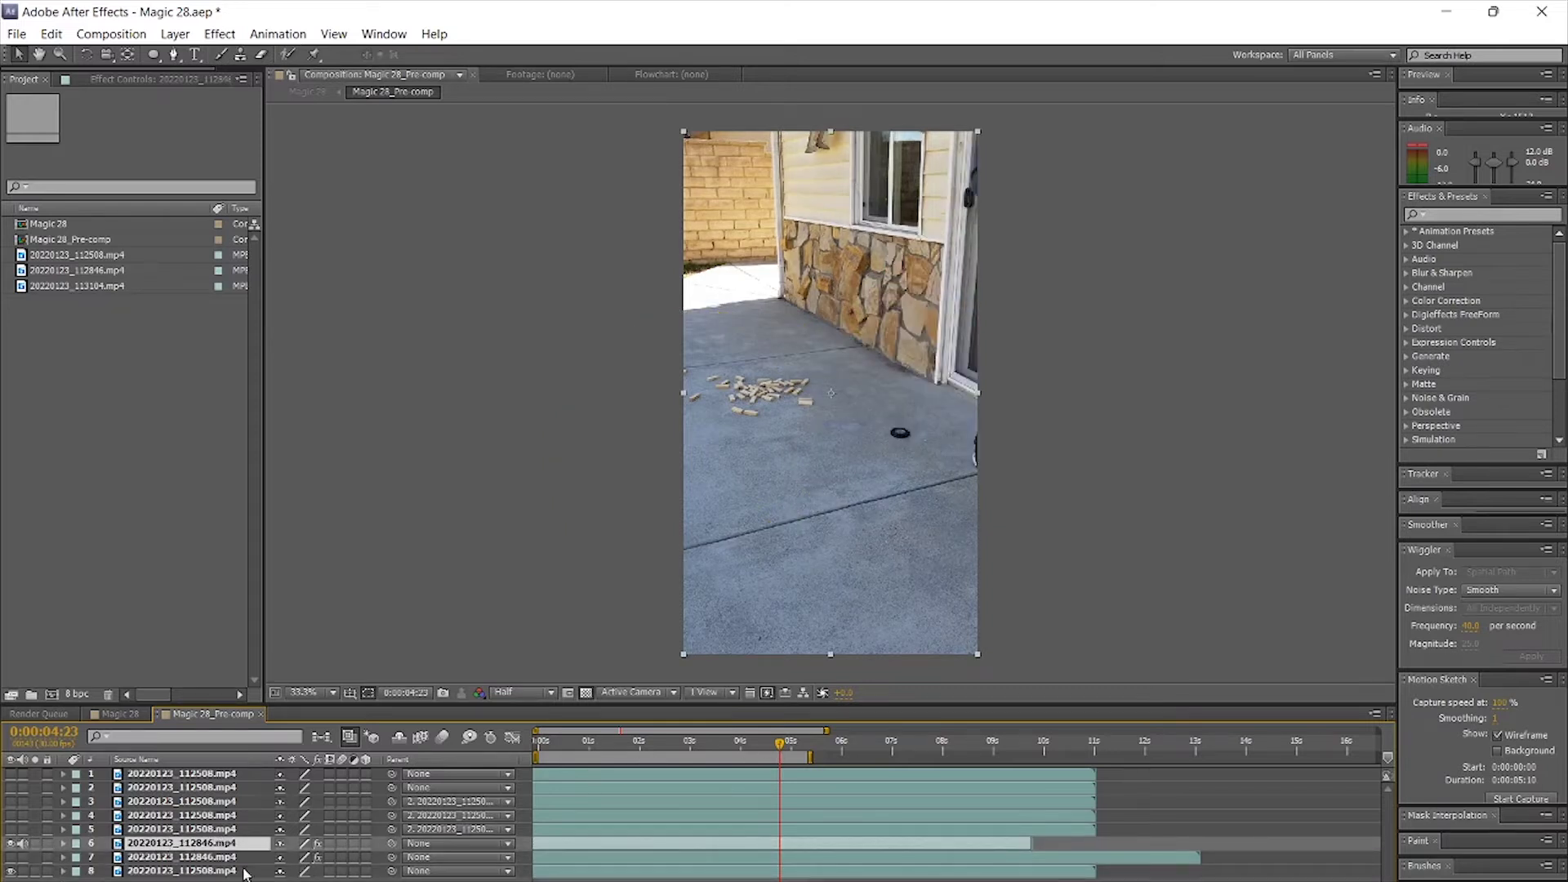
pyautogui.click(204, 871)
pyautogui.click(160, 843)
pyautogui.click(62, 844)
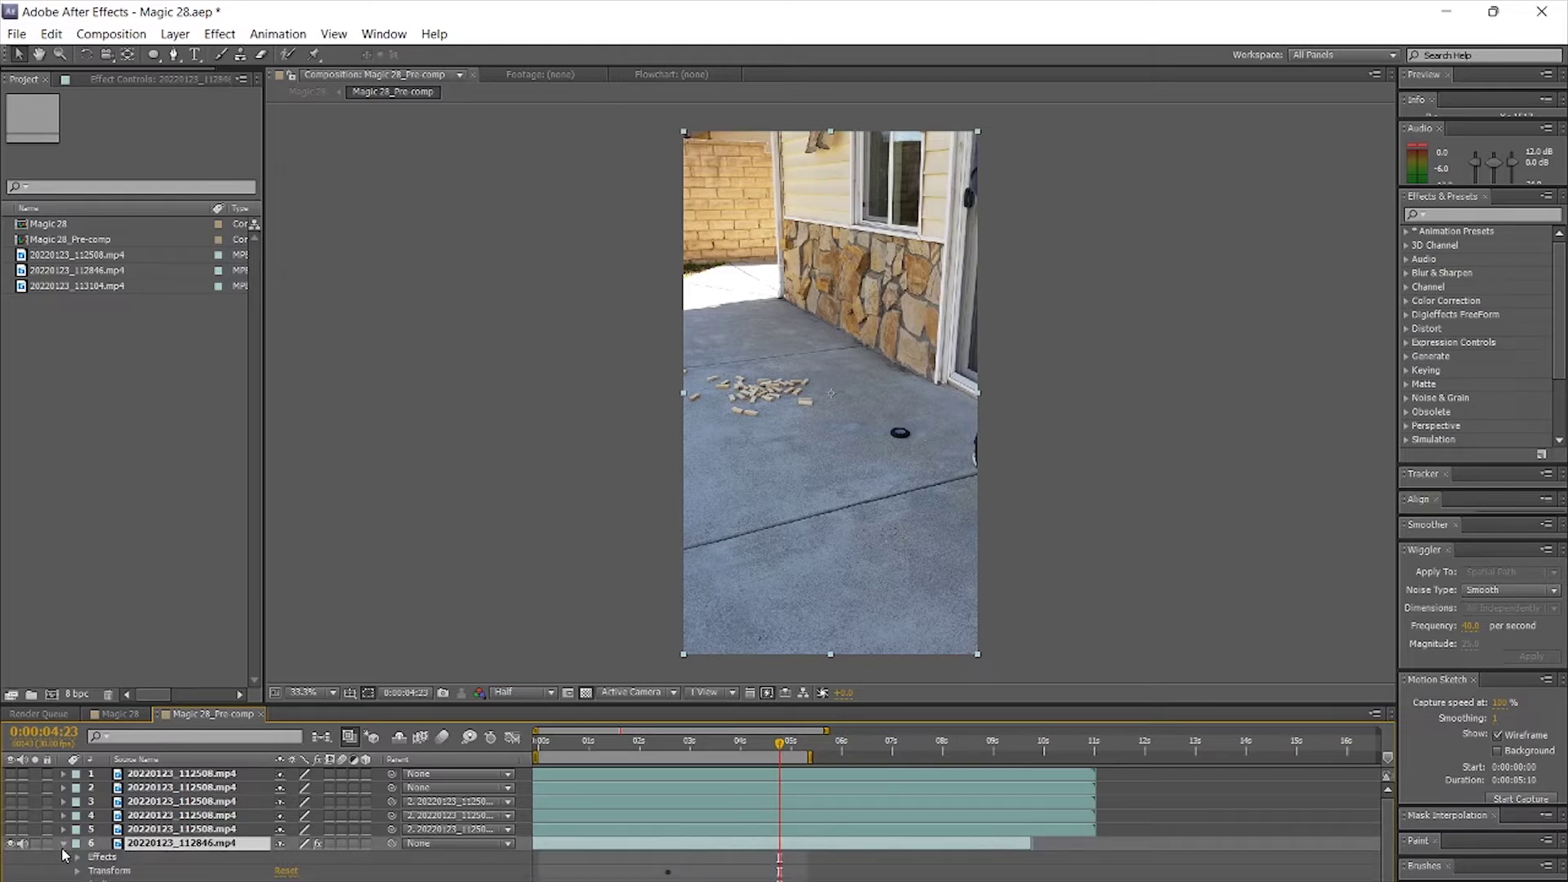
# Examine layer 6's Transform properties and its footage at 0:00:02:18, comparing the frame with the layer hidden and shown
pyautogui.click(733, 741)
pyautogui.moveTo(695, 743)
pyautogui.mouseDown()
pyautogui.moveTo(665, 745)
pyautogui.moveTo(682, 745)
pyautogui.mouseUp()
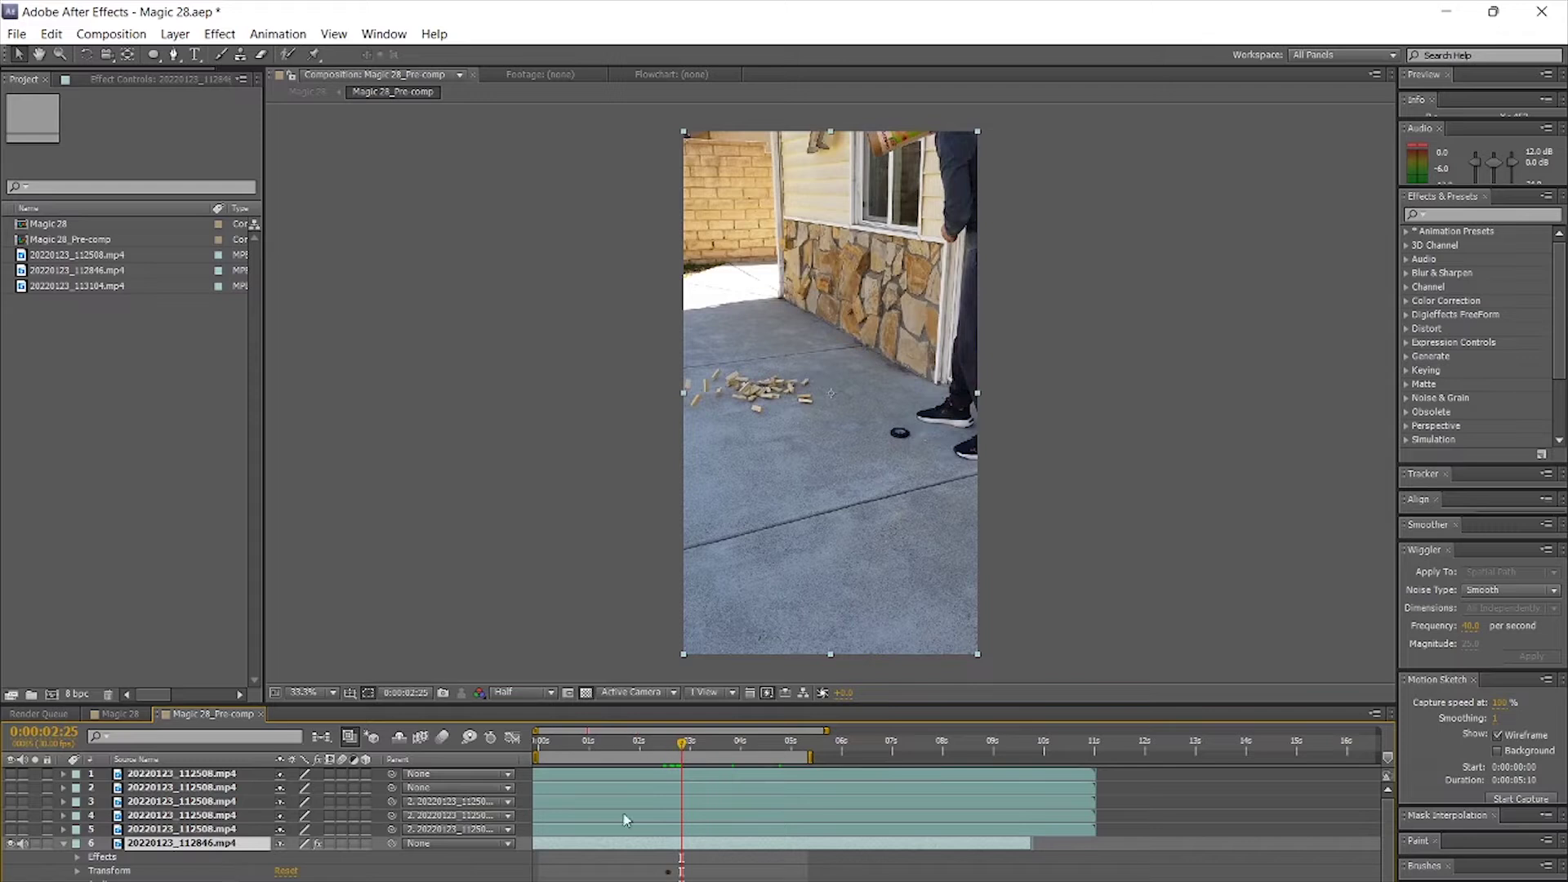
pyautogui.moveTo(601, 849); pyautogui.dragTo(693, 879)
pyautogui.click(646, 741)
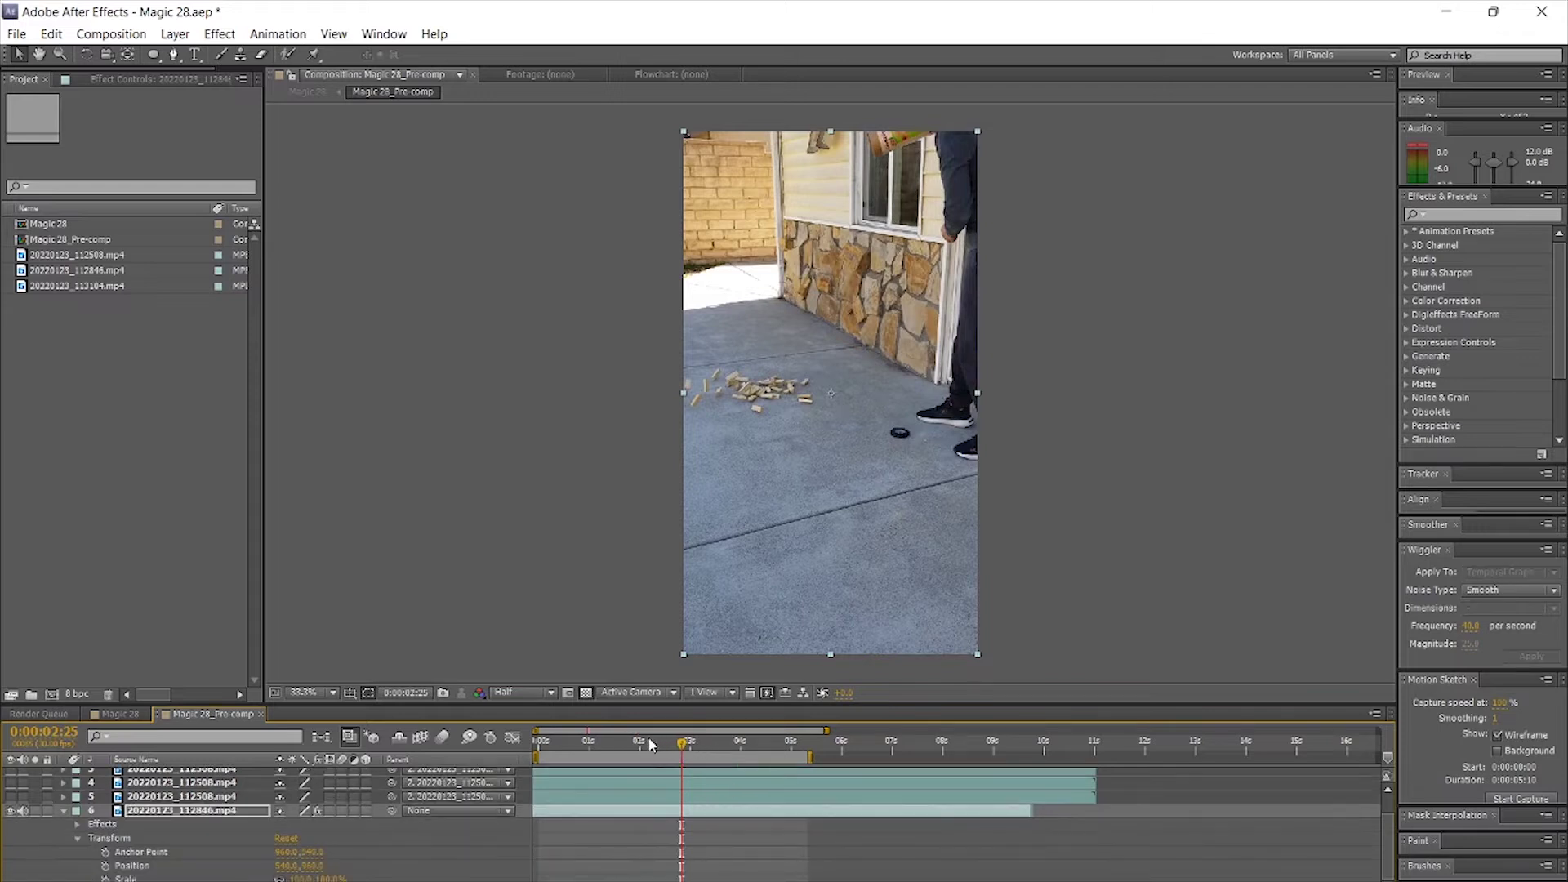
pyautogui.moveTo(645, 743); pyautogui.dragTo(670, 745)
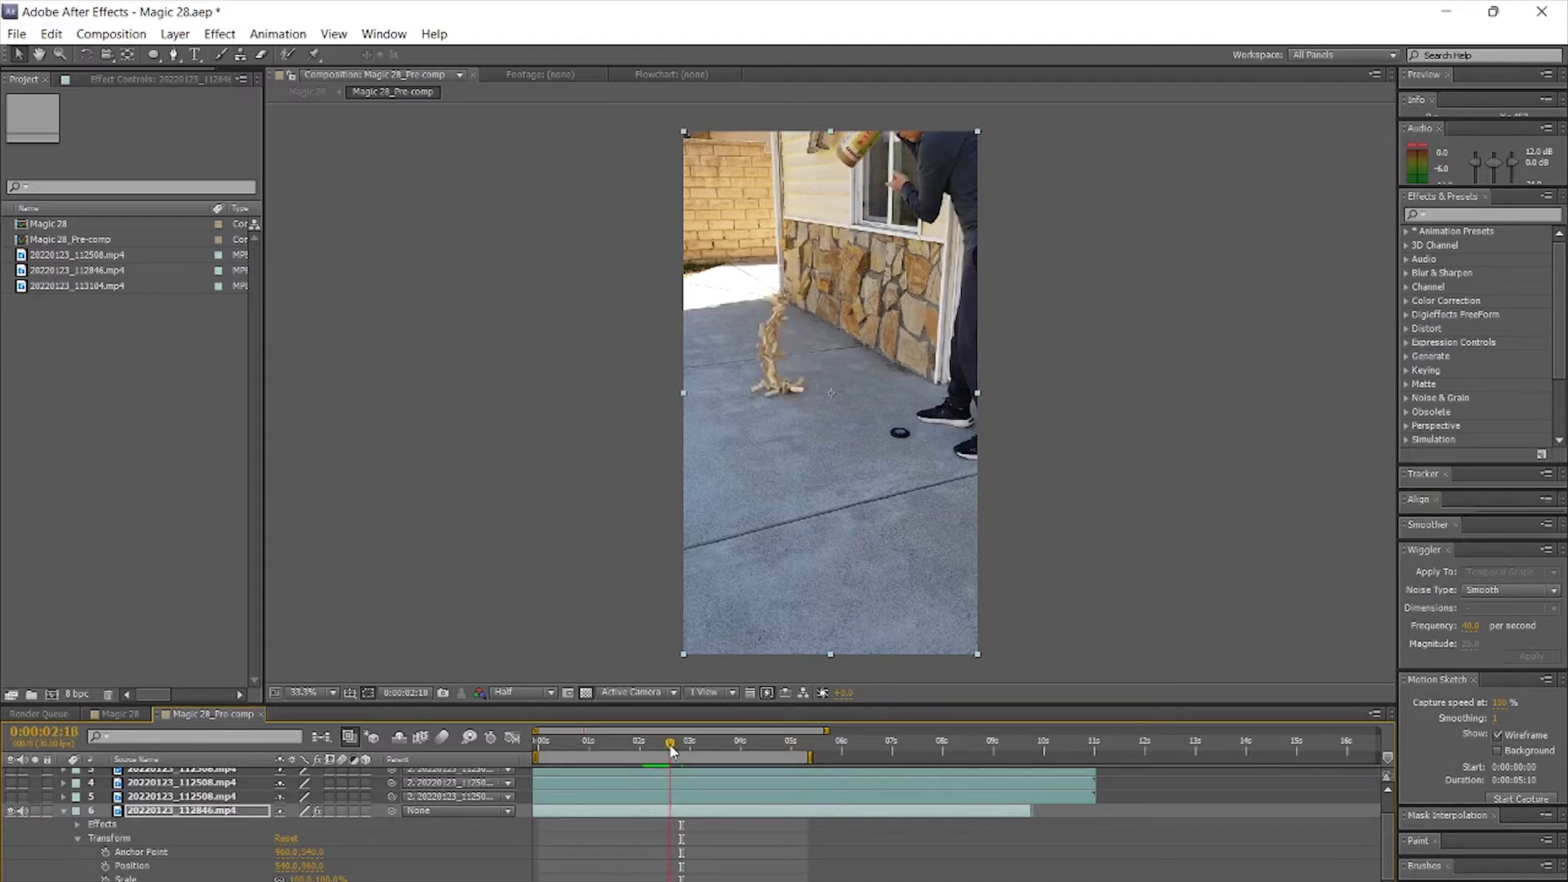
pyautogui.click(65, 811)
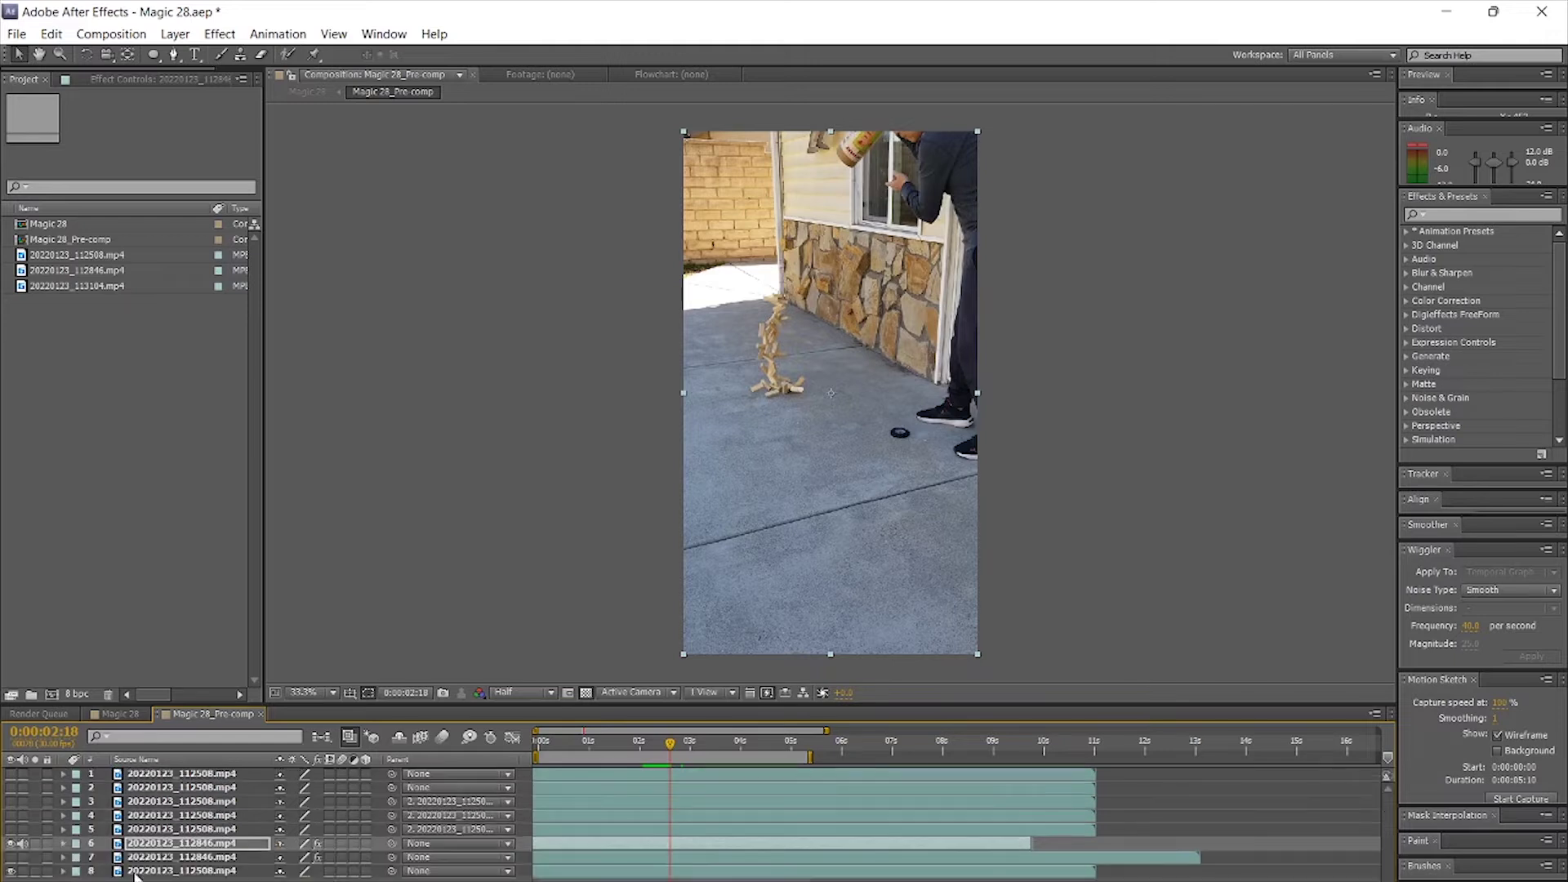
pyautogui.click(11, 845)
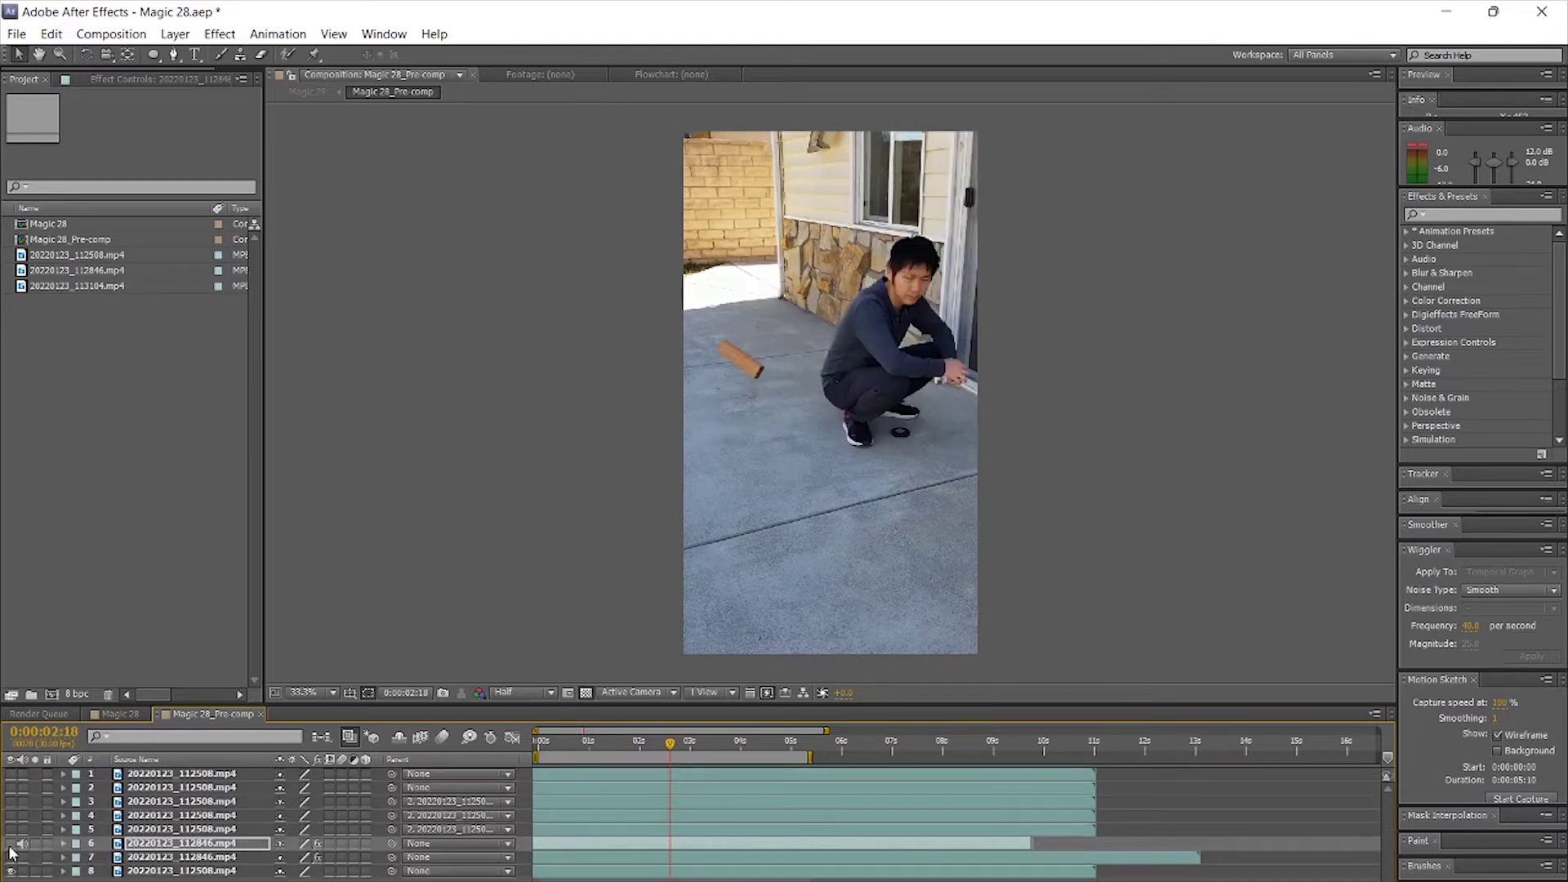
pyautogui.click(10, 845)
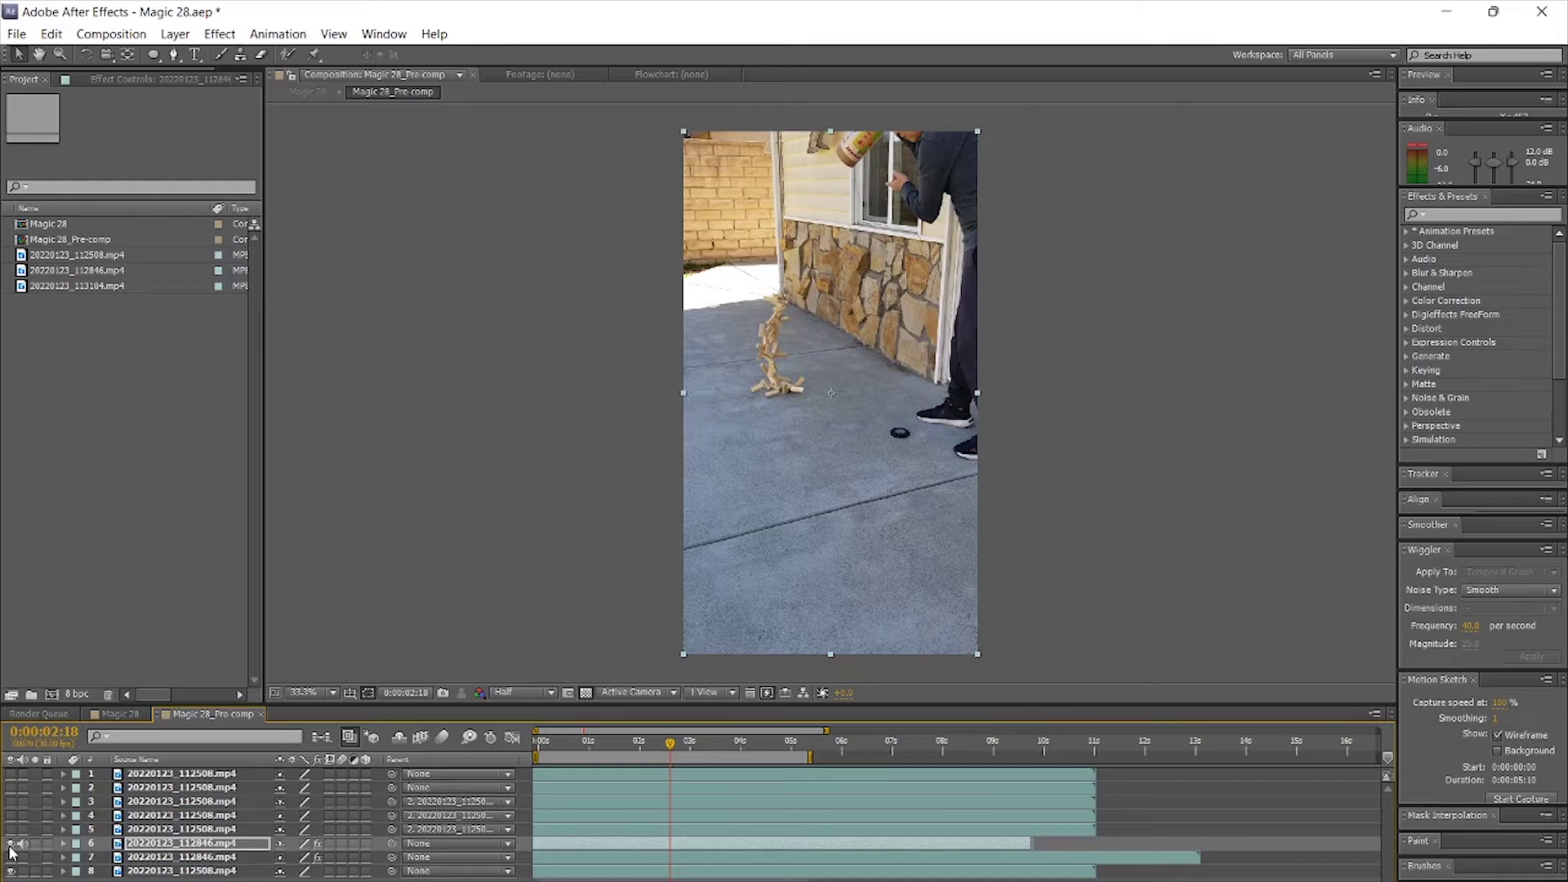
# Reopen layer 6's Transform properties, check its blend with the base clip around 0:00:02:18, and return to 0:00:00:00
pyautogui.click(65, 851)
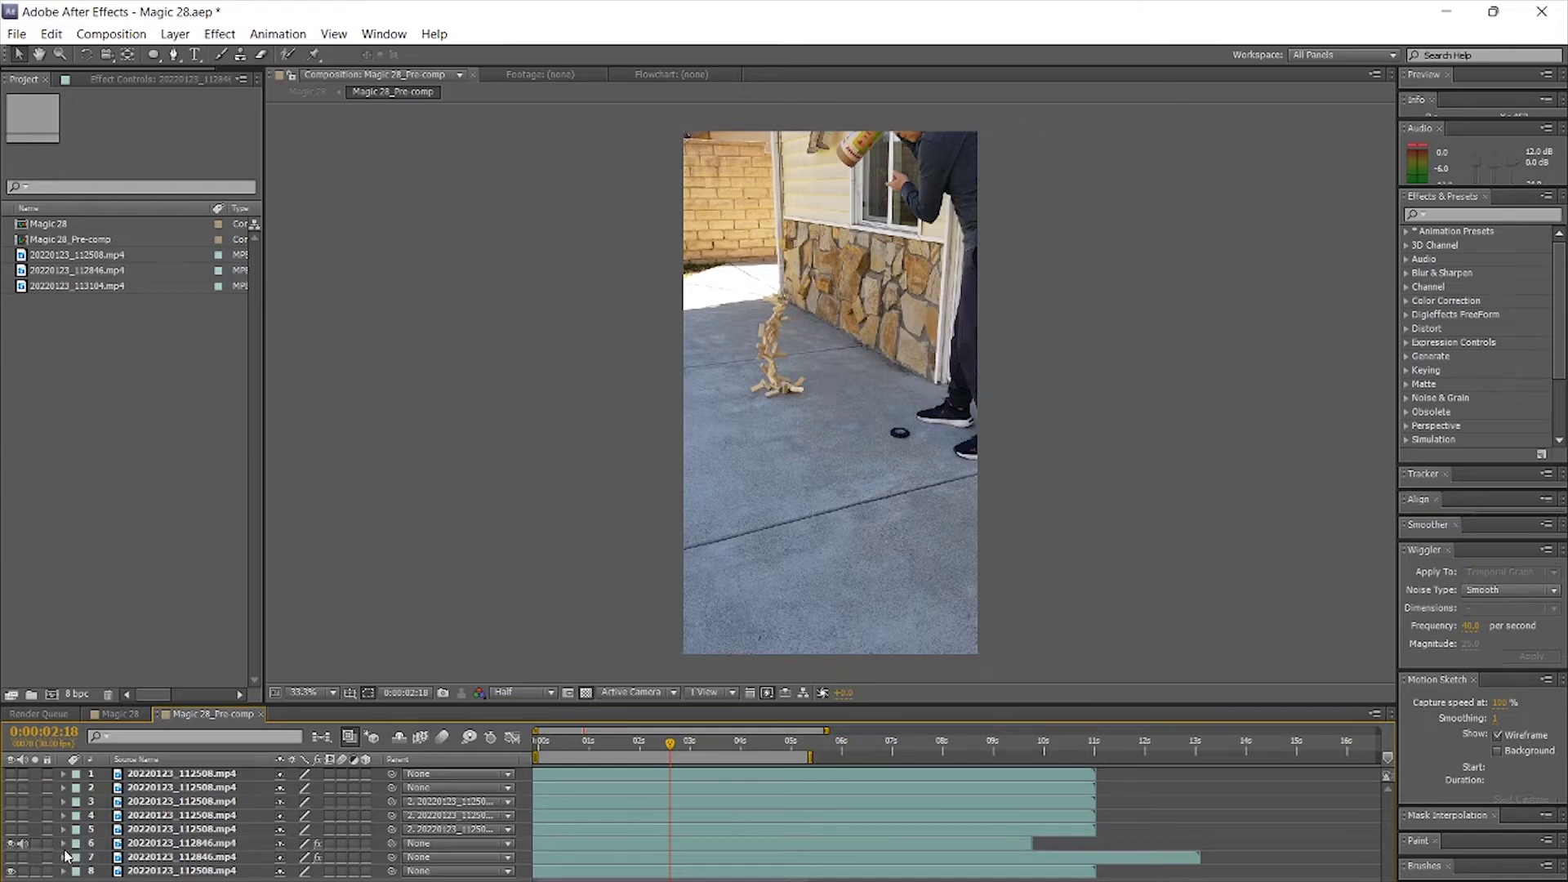
pyautogui.click(63, 846)
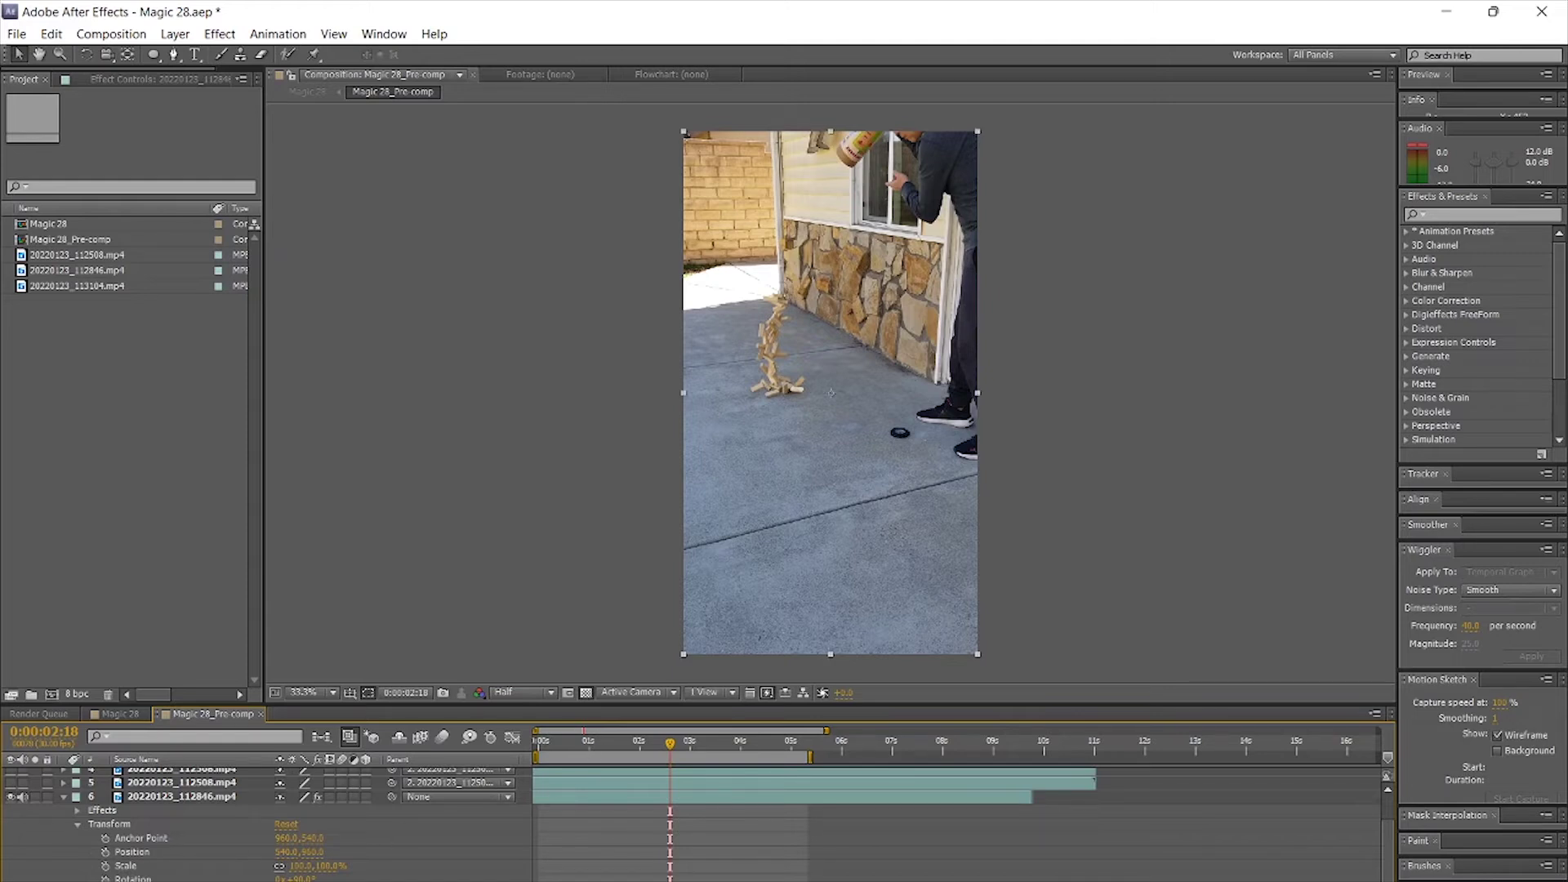
pyautogui.click(822, 797)
pyautogui.click(667, 745)
pyautogui.moveTo(667, 746); pyautogui.dragTo(669, 746)
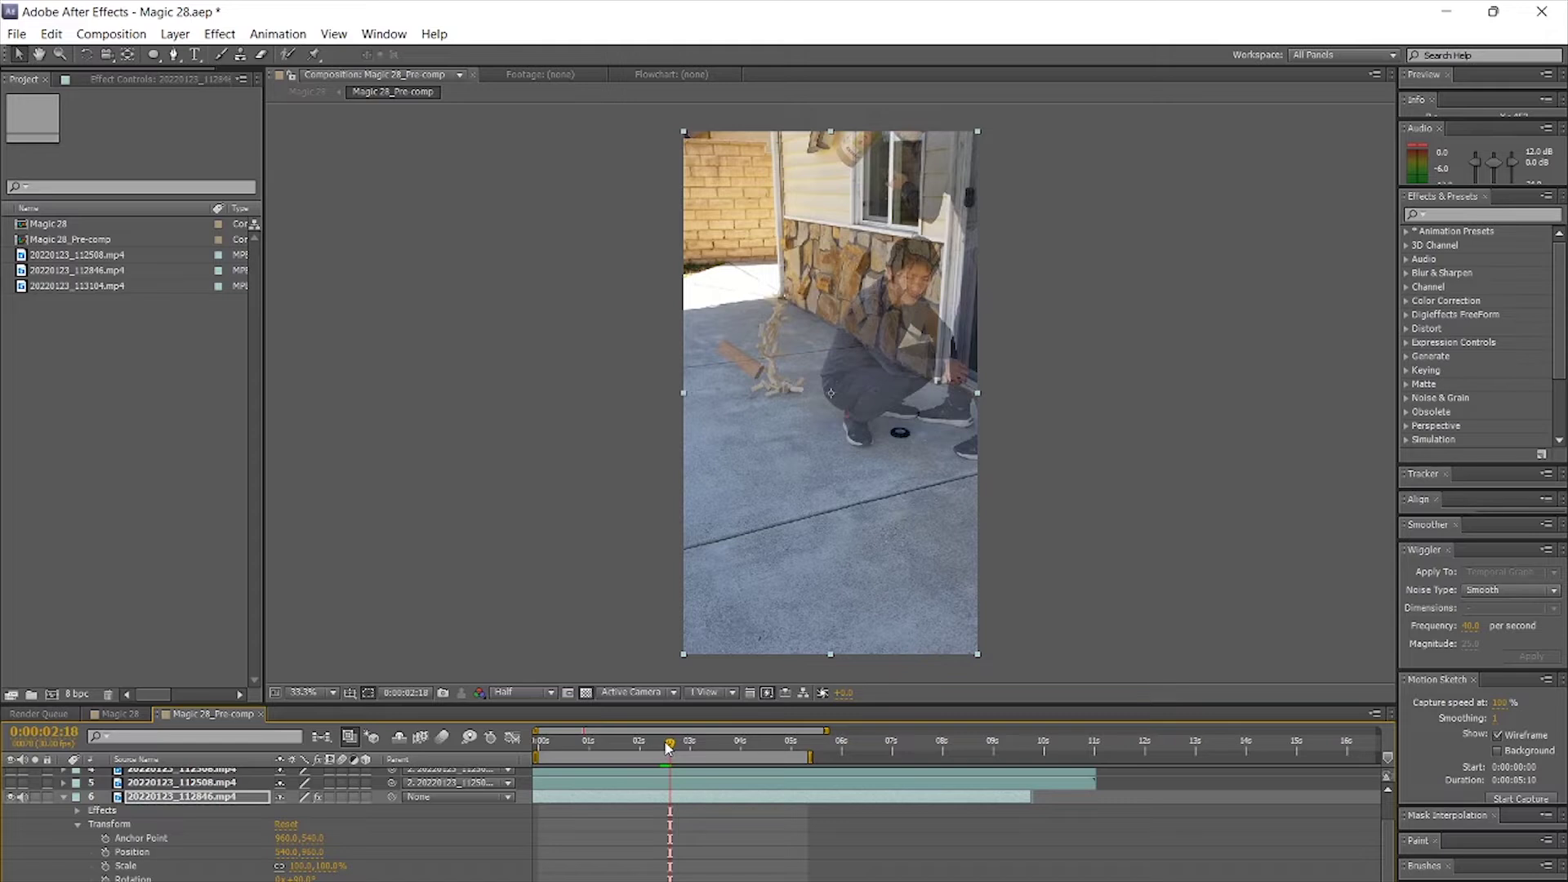
pyautogui.moveTo(668, 747); pyautogui.dragTo(523, 740)
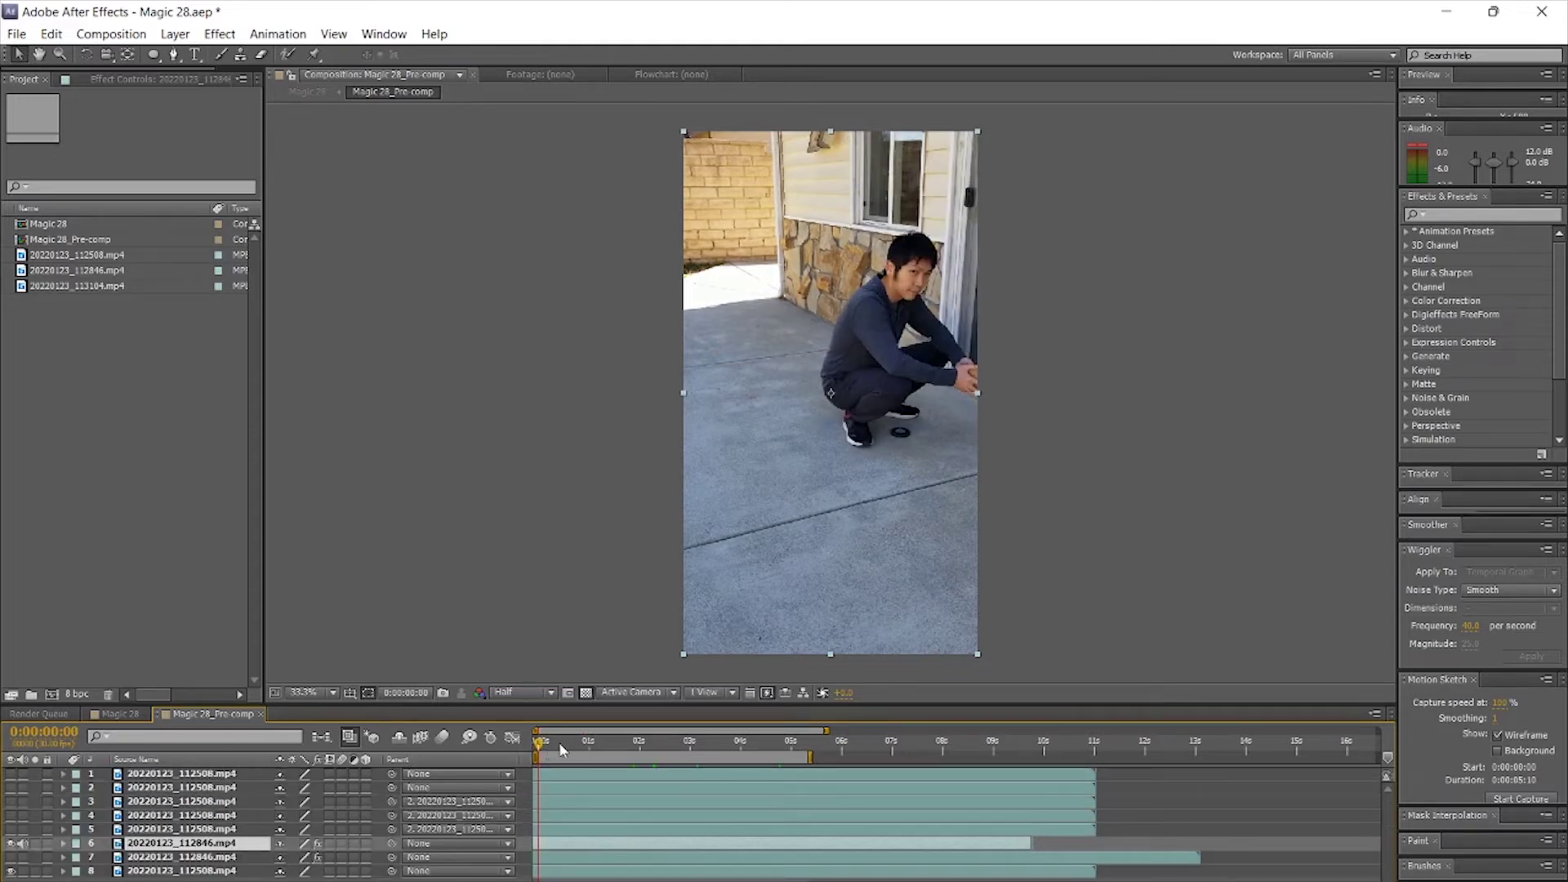
# Show layer 7 and examine how layer 6's mask shape follows the crouching man between 0:00:01:18 and 0:00:02:21
pyautogui.click(12, 857)
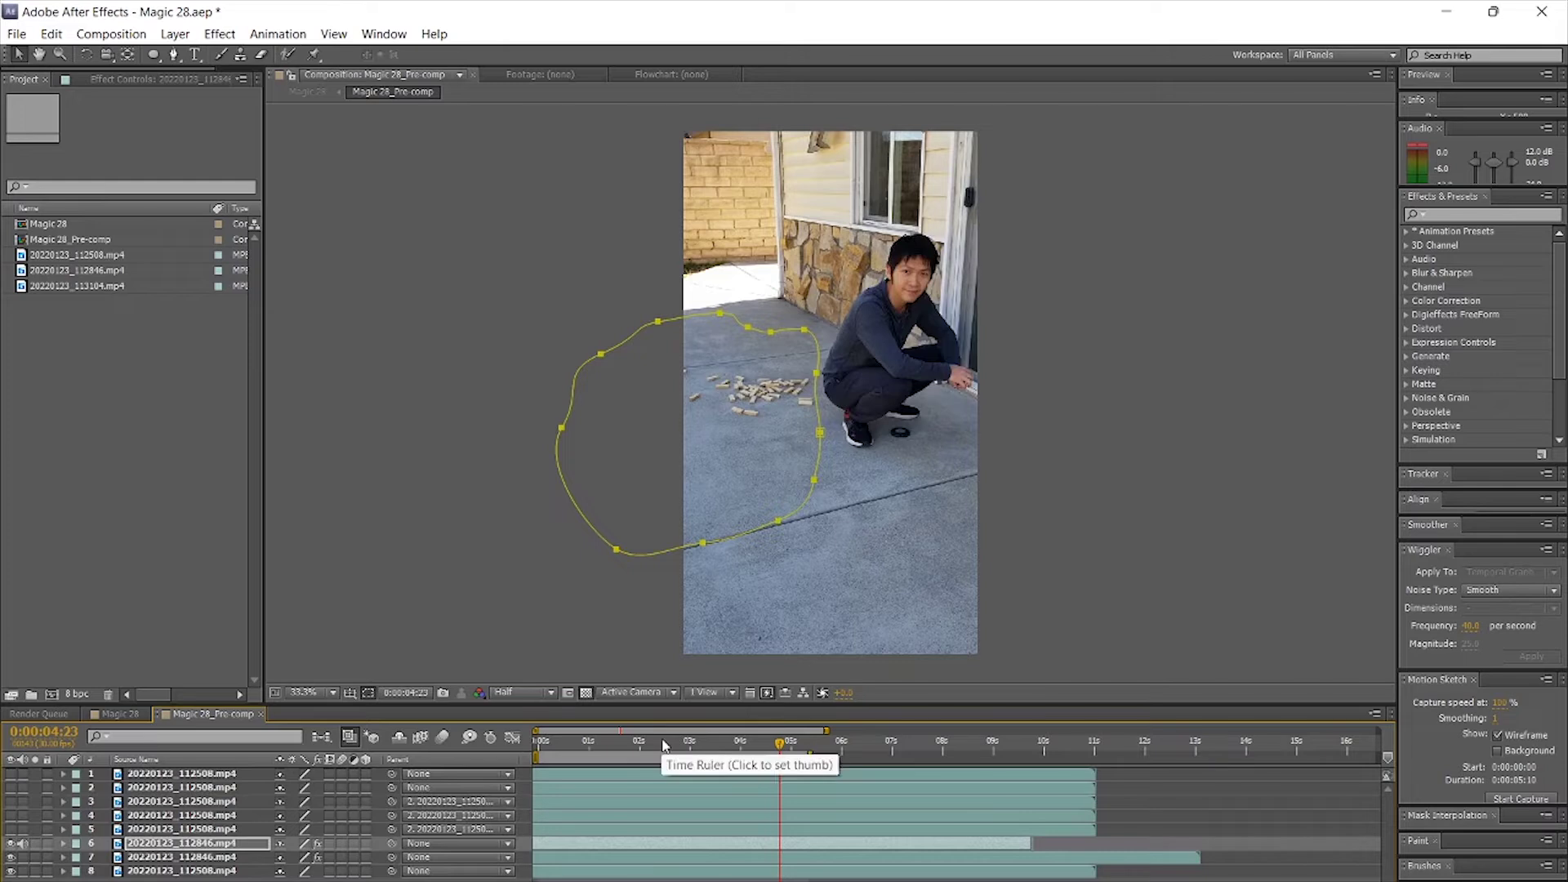
pyautogui.click(663, 743)
pyautogui.moveTo(609, 750); pyautogui.dragTo(621, 749)
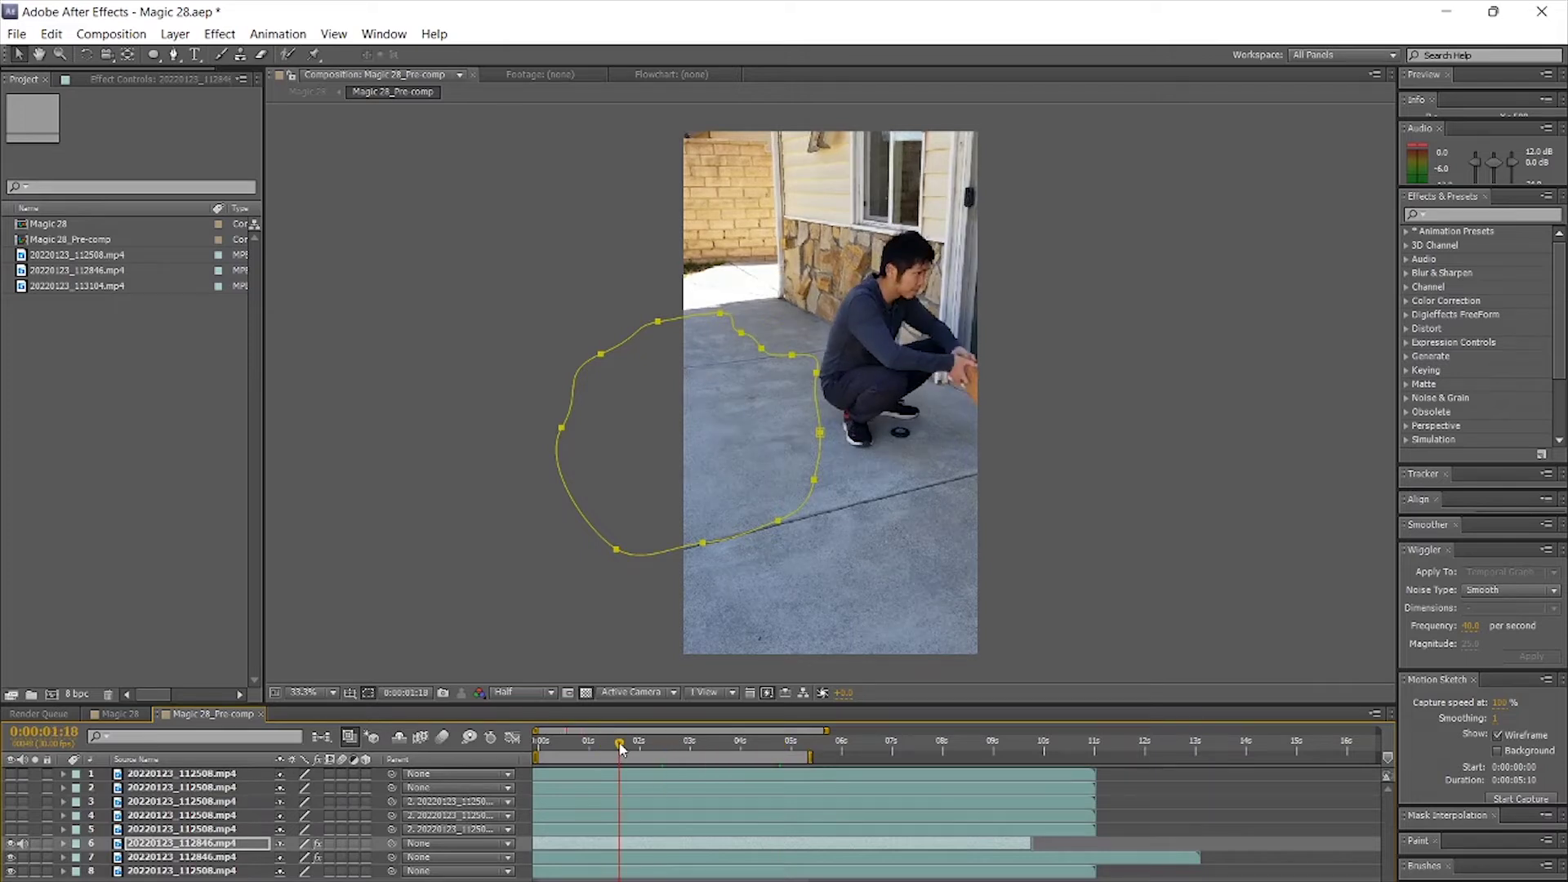
pyautogui.click(173, 871)
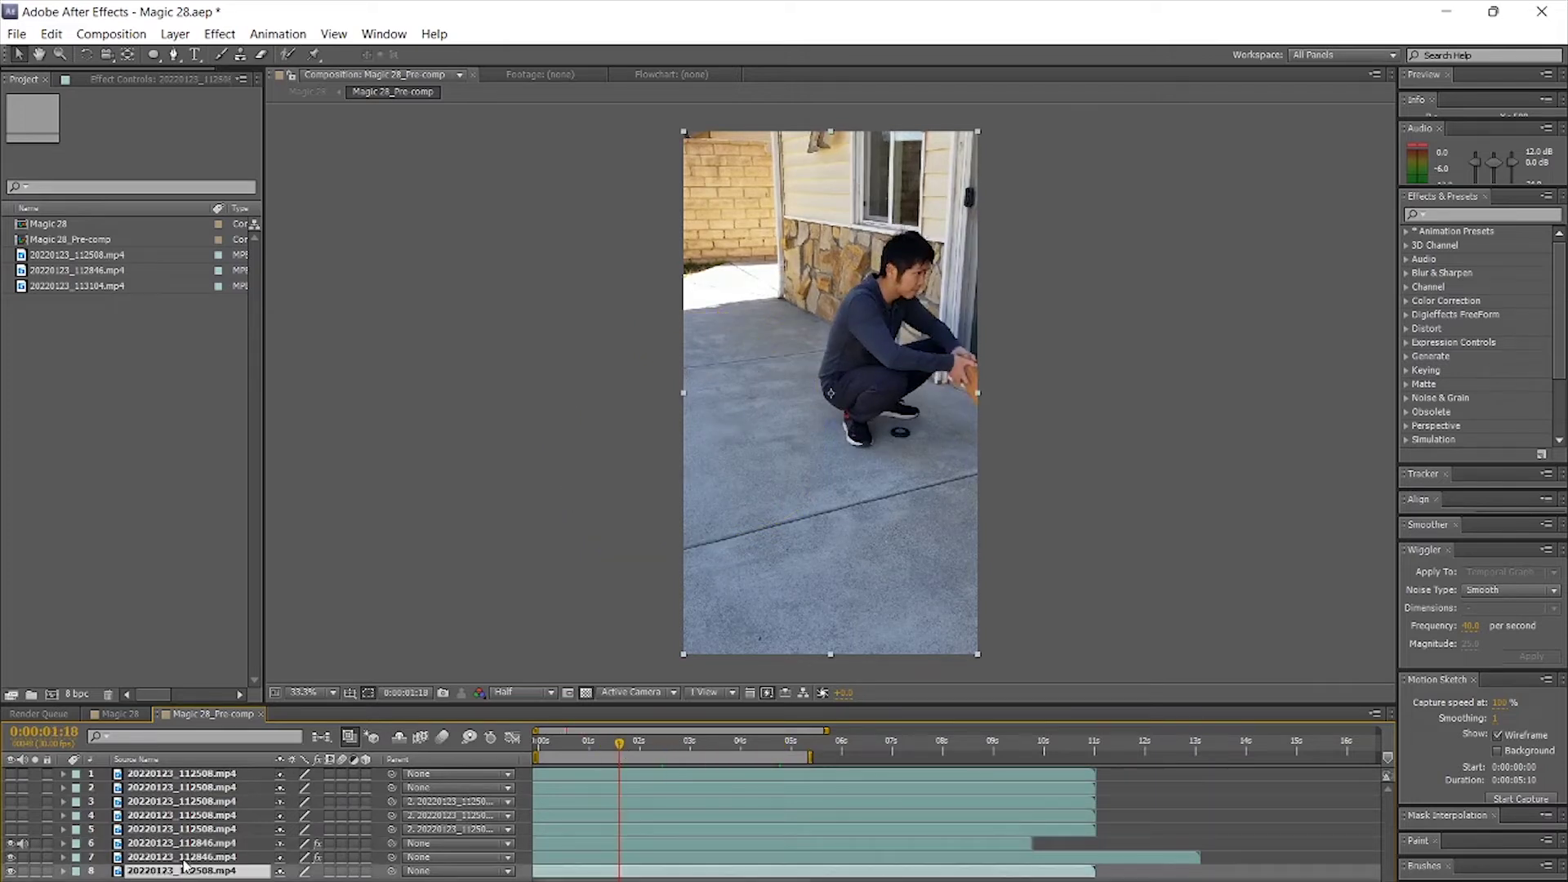
pyautogui.click(189, 846)
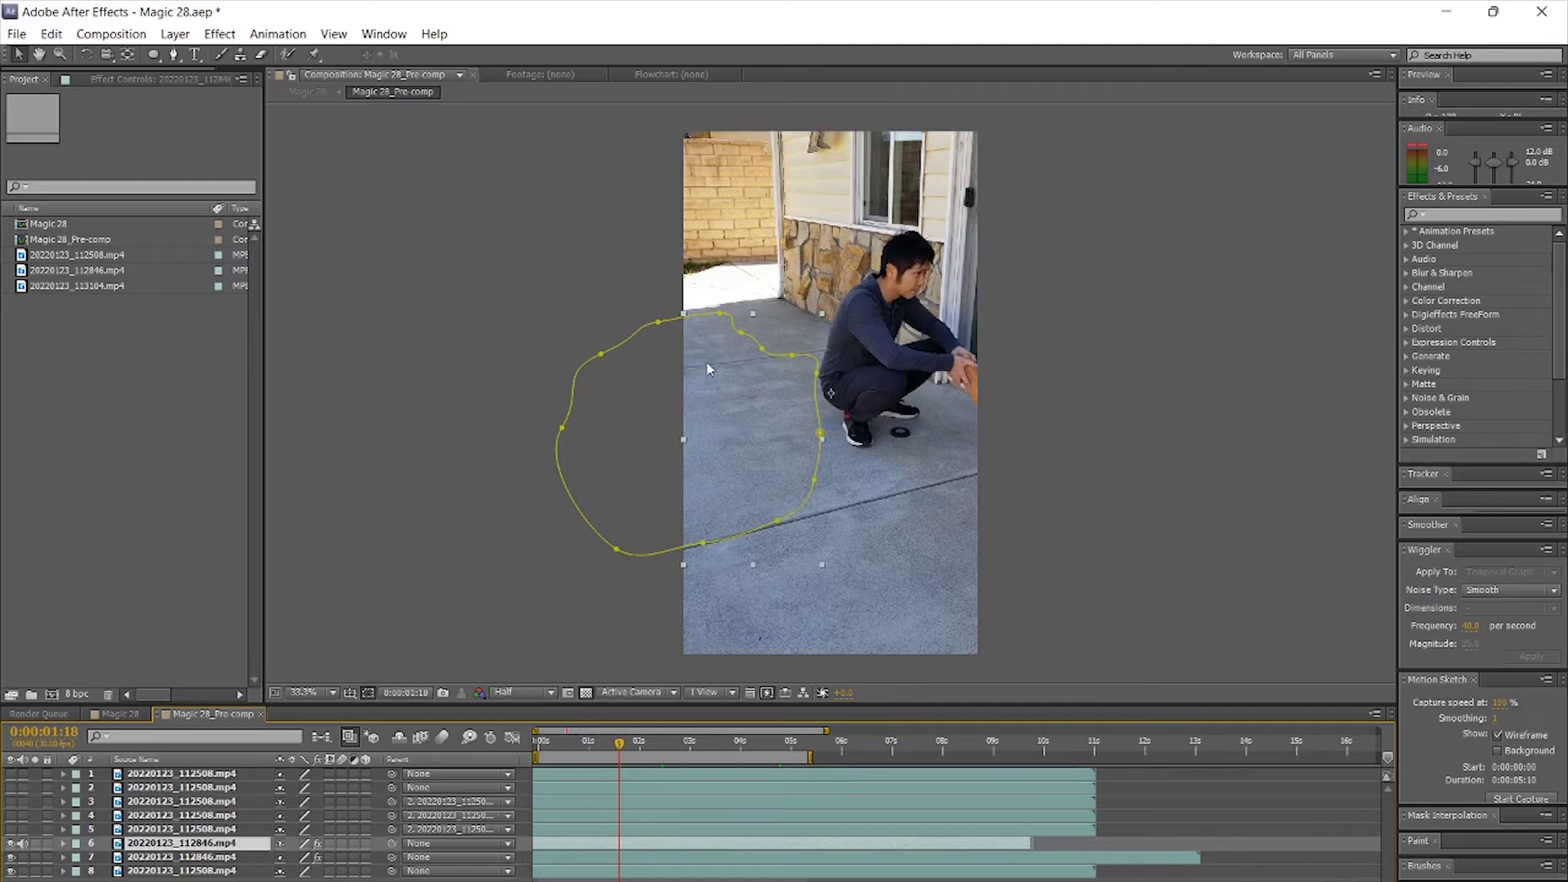
pyautogui.click(654, 747)
pyautogui.moveTo(656, 753); pyautogui.dragTo(677, 757)
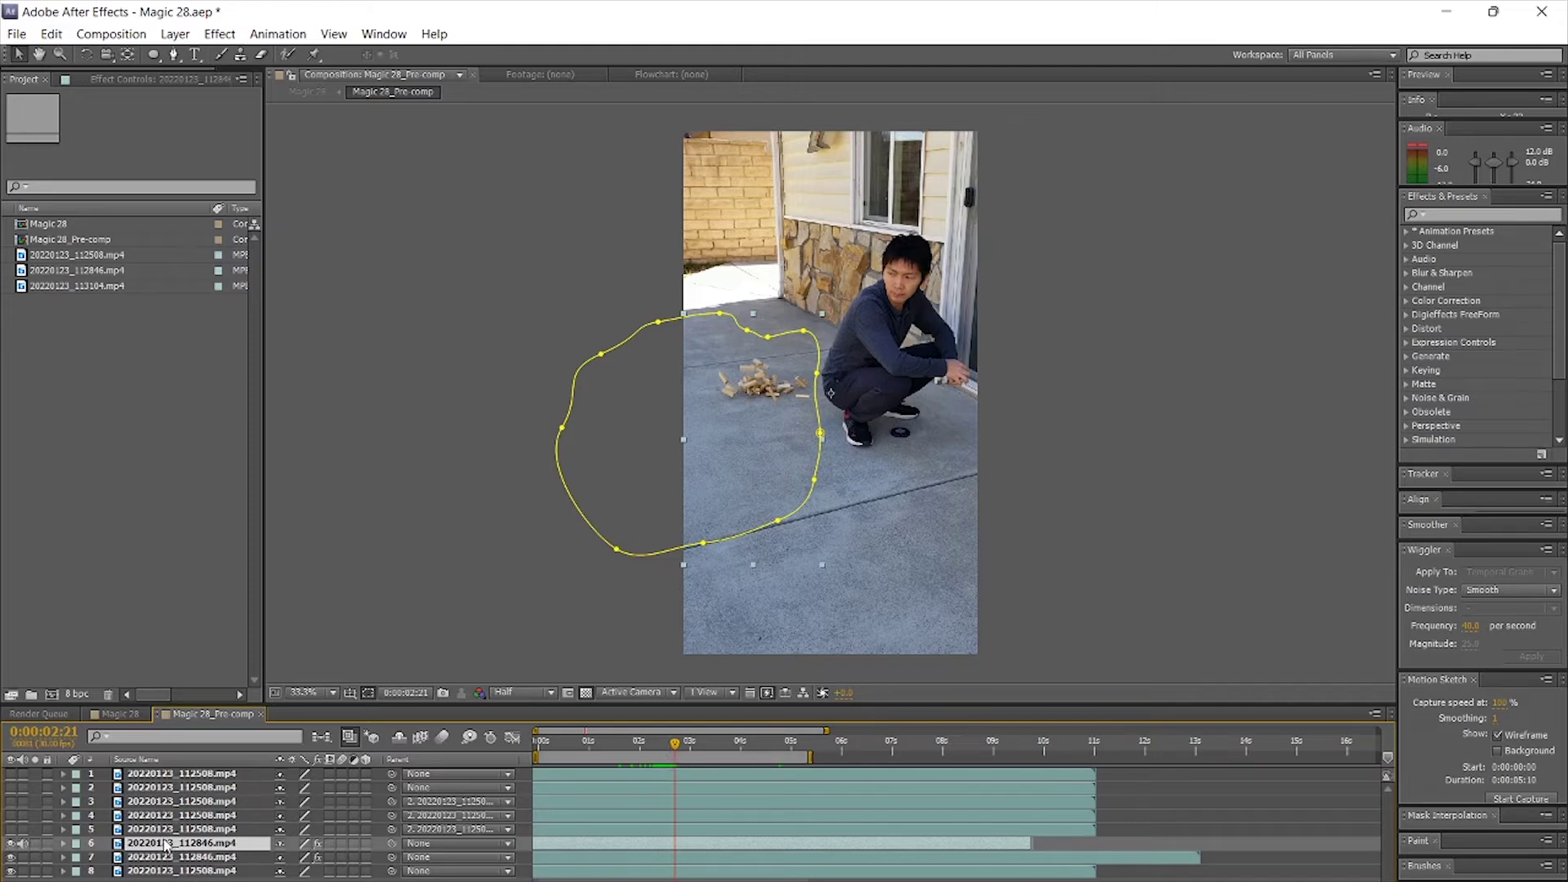
# Delete Mask 1 from the 20220123_112846.mp4 clip on layer 6
pyautogui.click(64, 843)
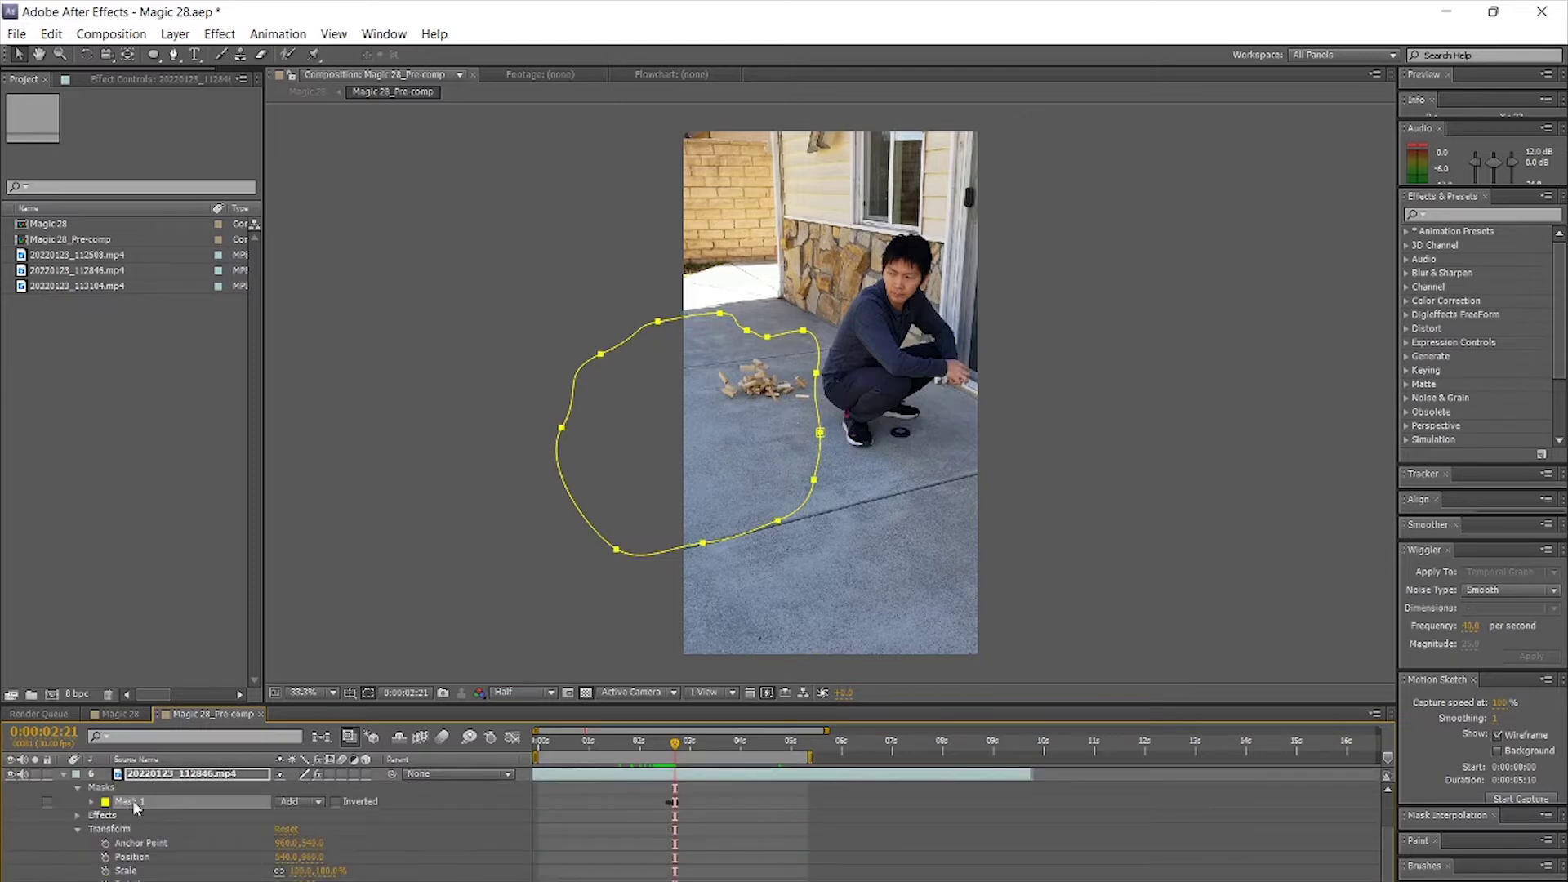
pyautogui.click(130, 802)
pyautogui.press('Delete')
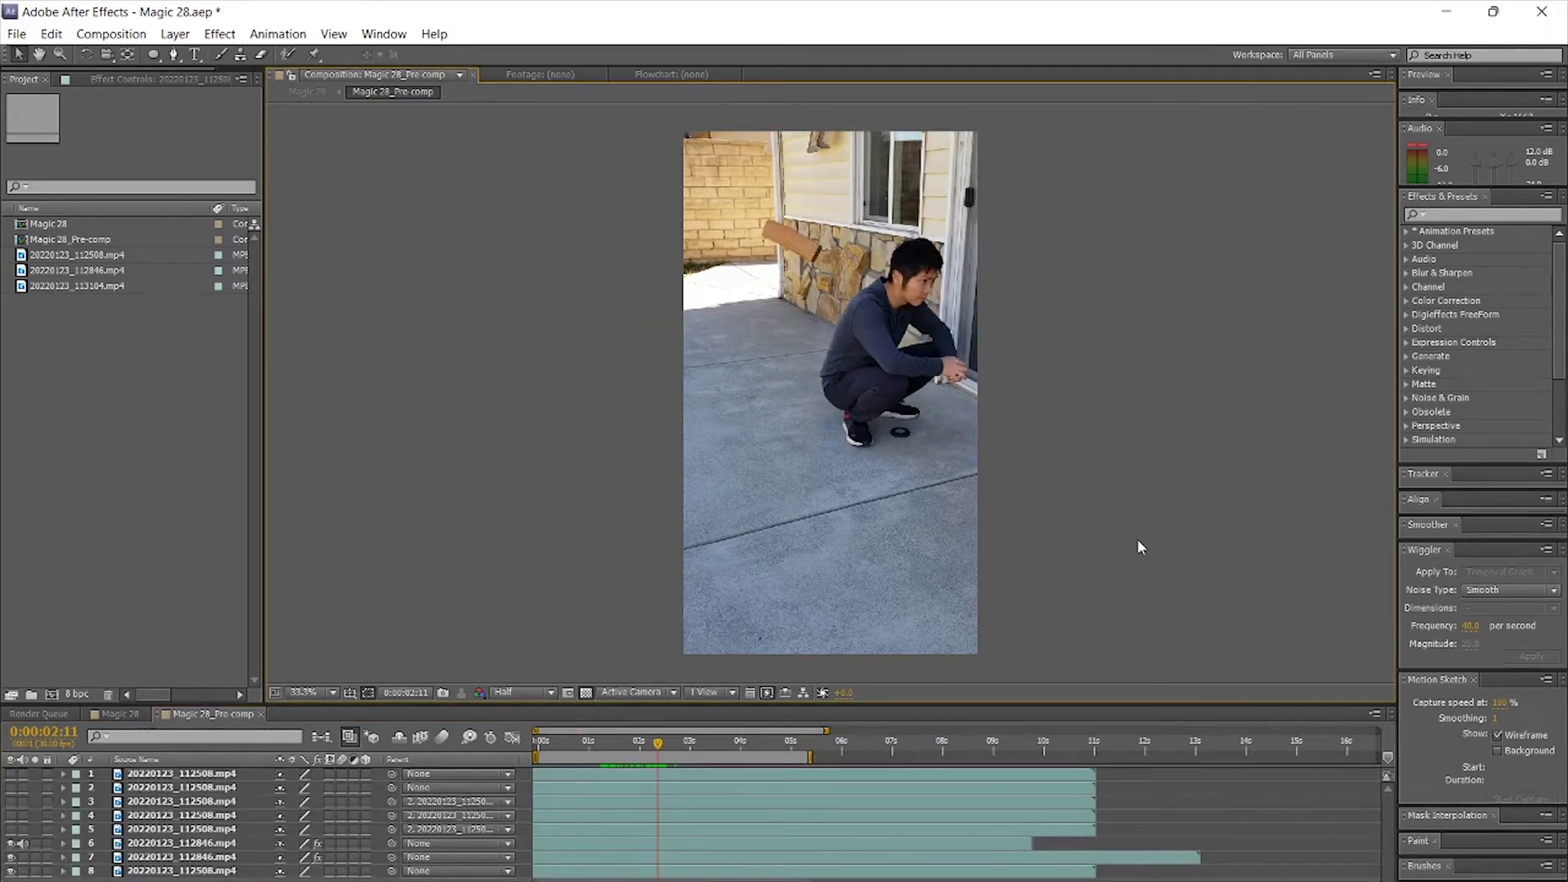
# Review the composite from near the start to 0:00:02:06 and play a preview from there
pyautogui.click(552, 745)
pyautogui.moveTo(554, 747); pyautogui.dragTo(651, 749)
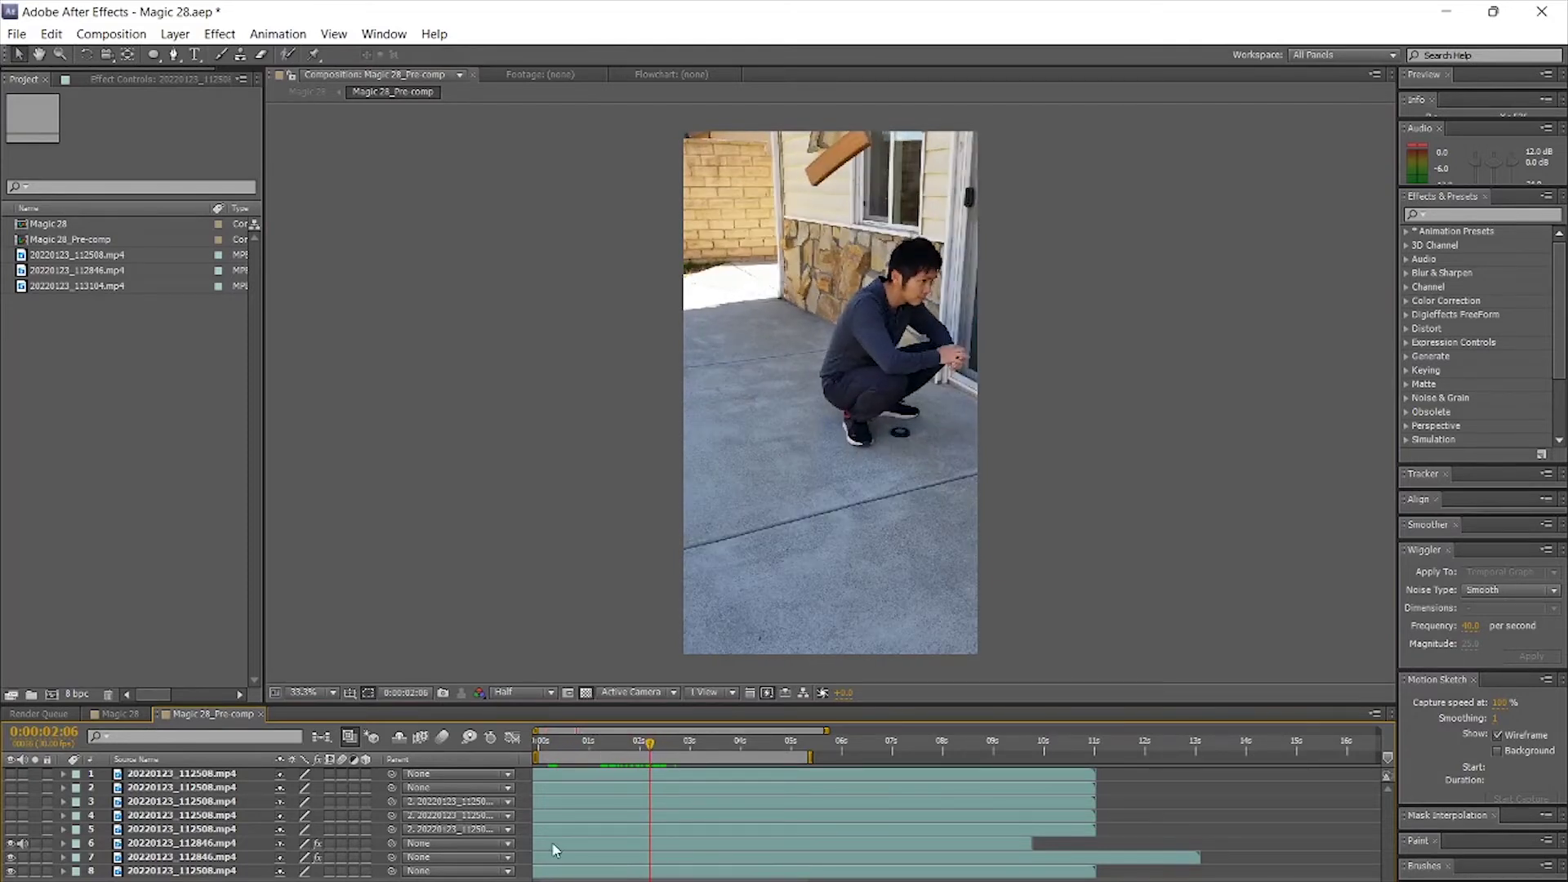
pyautogui.press('space')
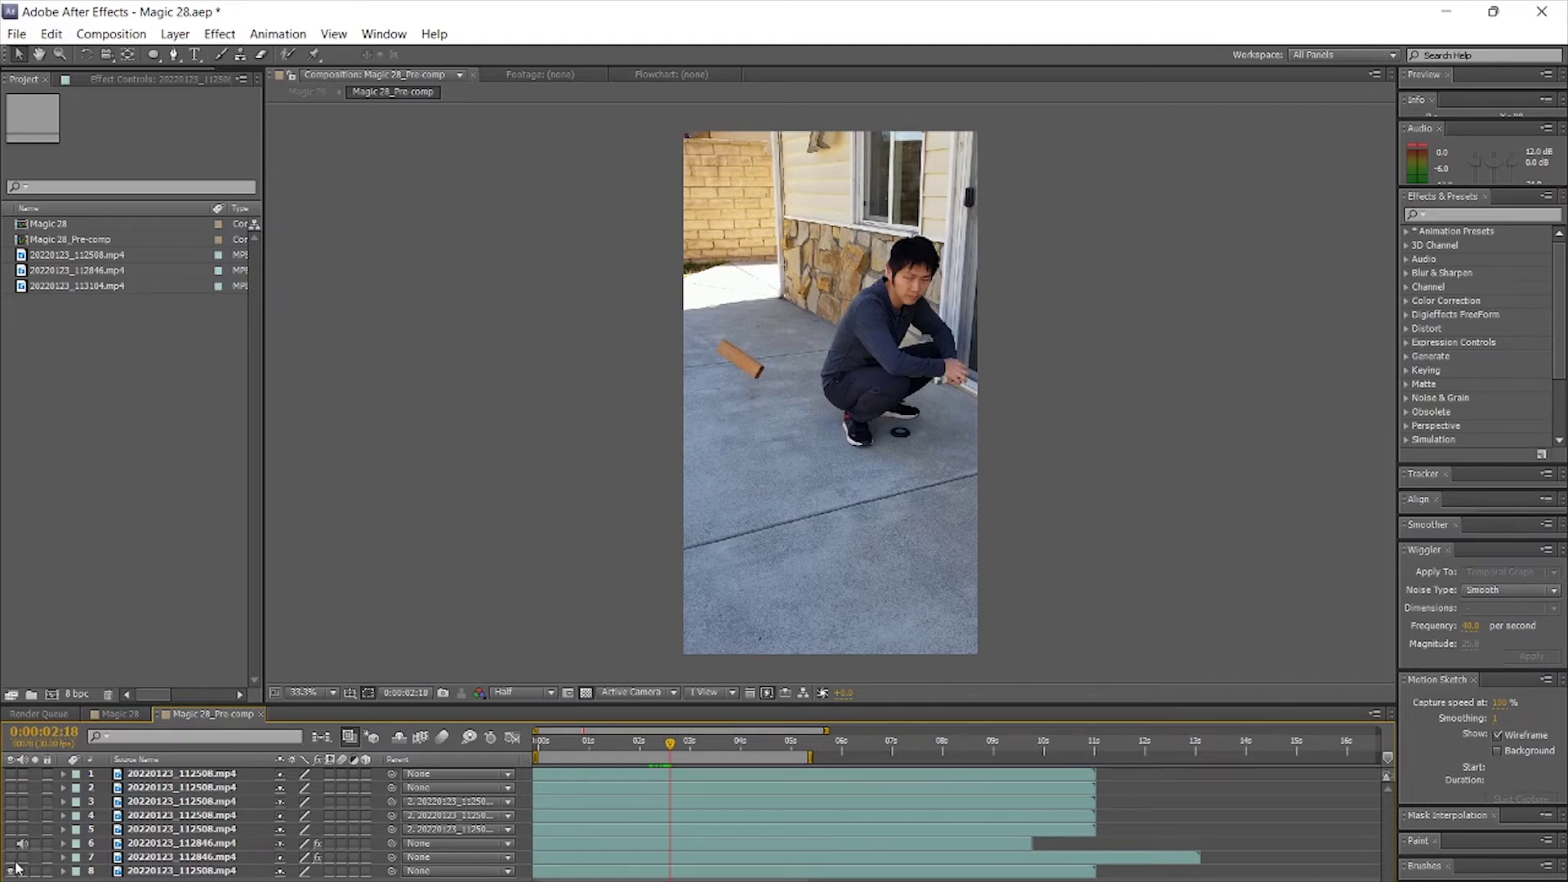
# Show layers 6 and 7 and examine the mask outlines of layers 1 to 5 at 0:00:02:18
pyautogui.moveTo(12, 858); pyautogui.dragTo(12, 844)
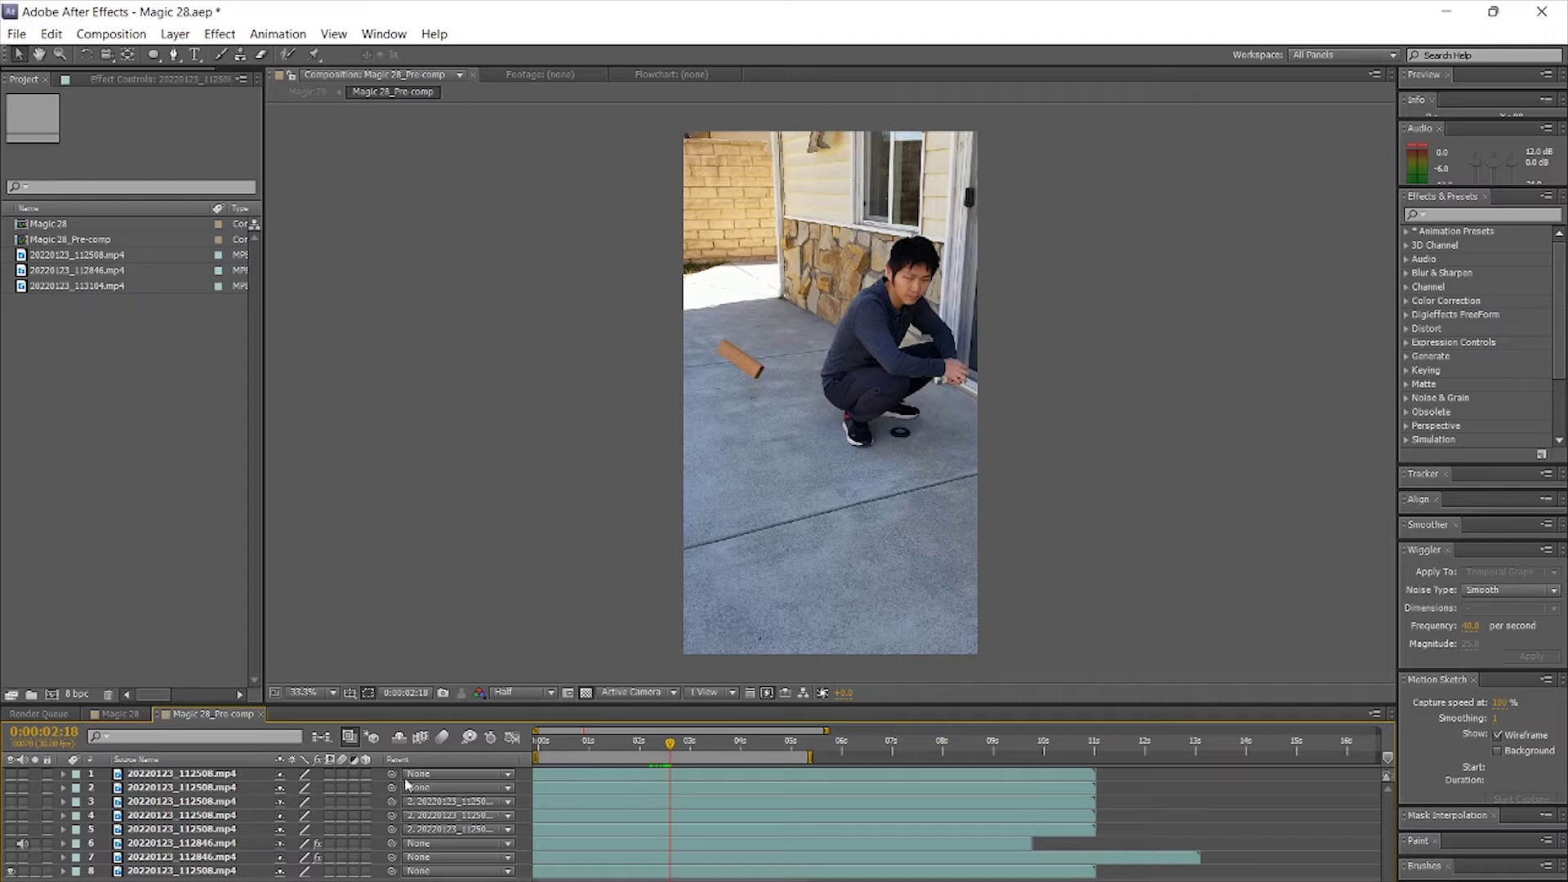
pyautogui.click(132, 832)
pyautogui.click(147, 819)
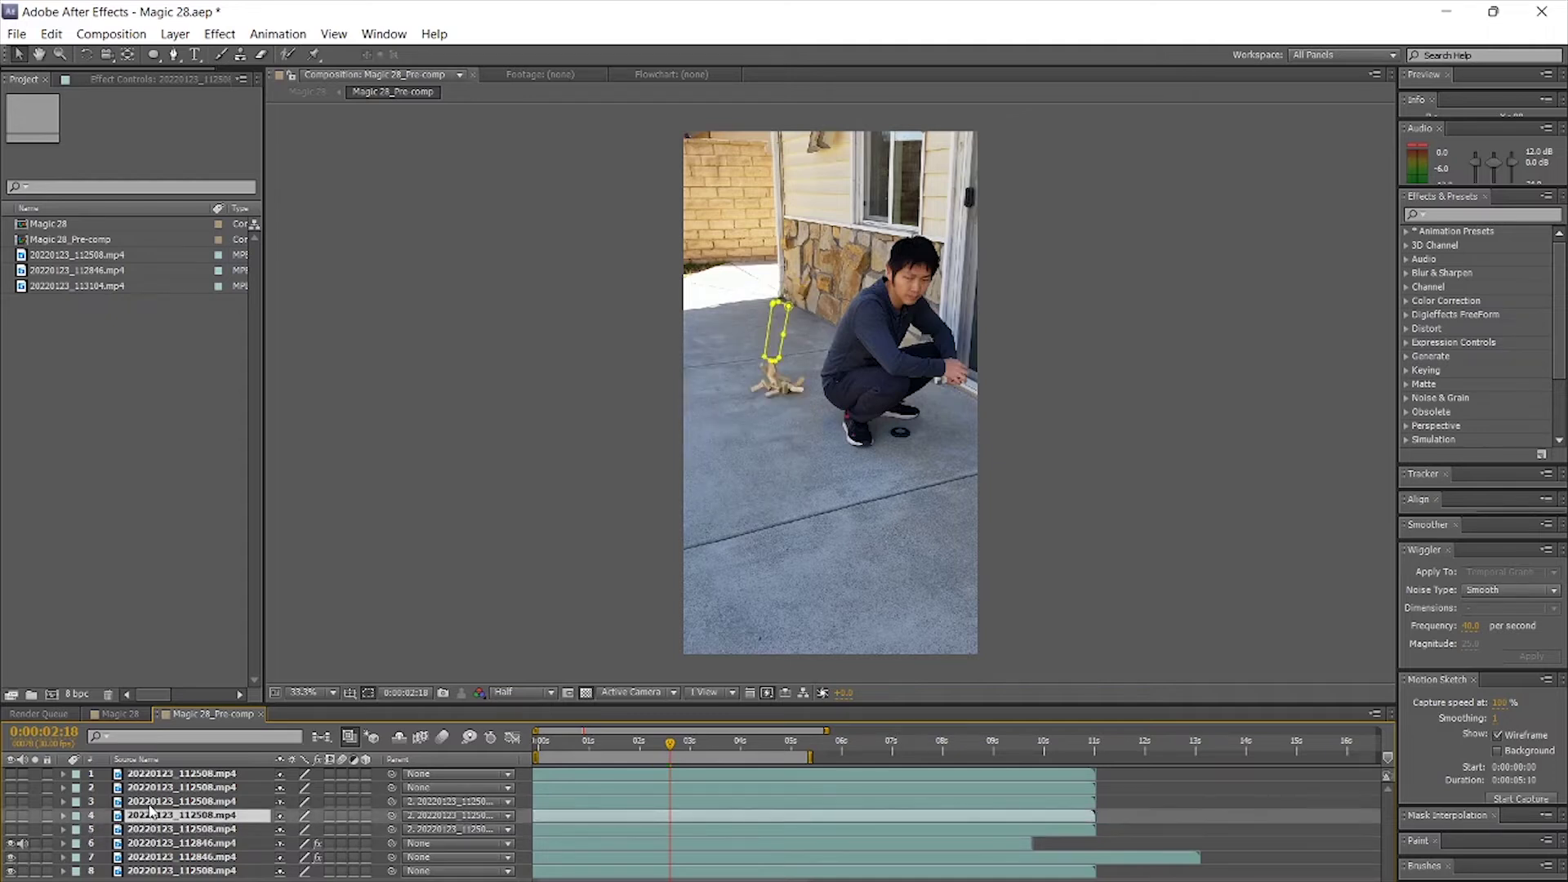
pyautogui.click(148, 806)
pyautogui.click(154, 789)
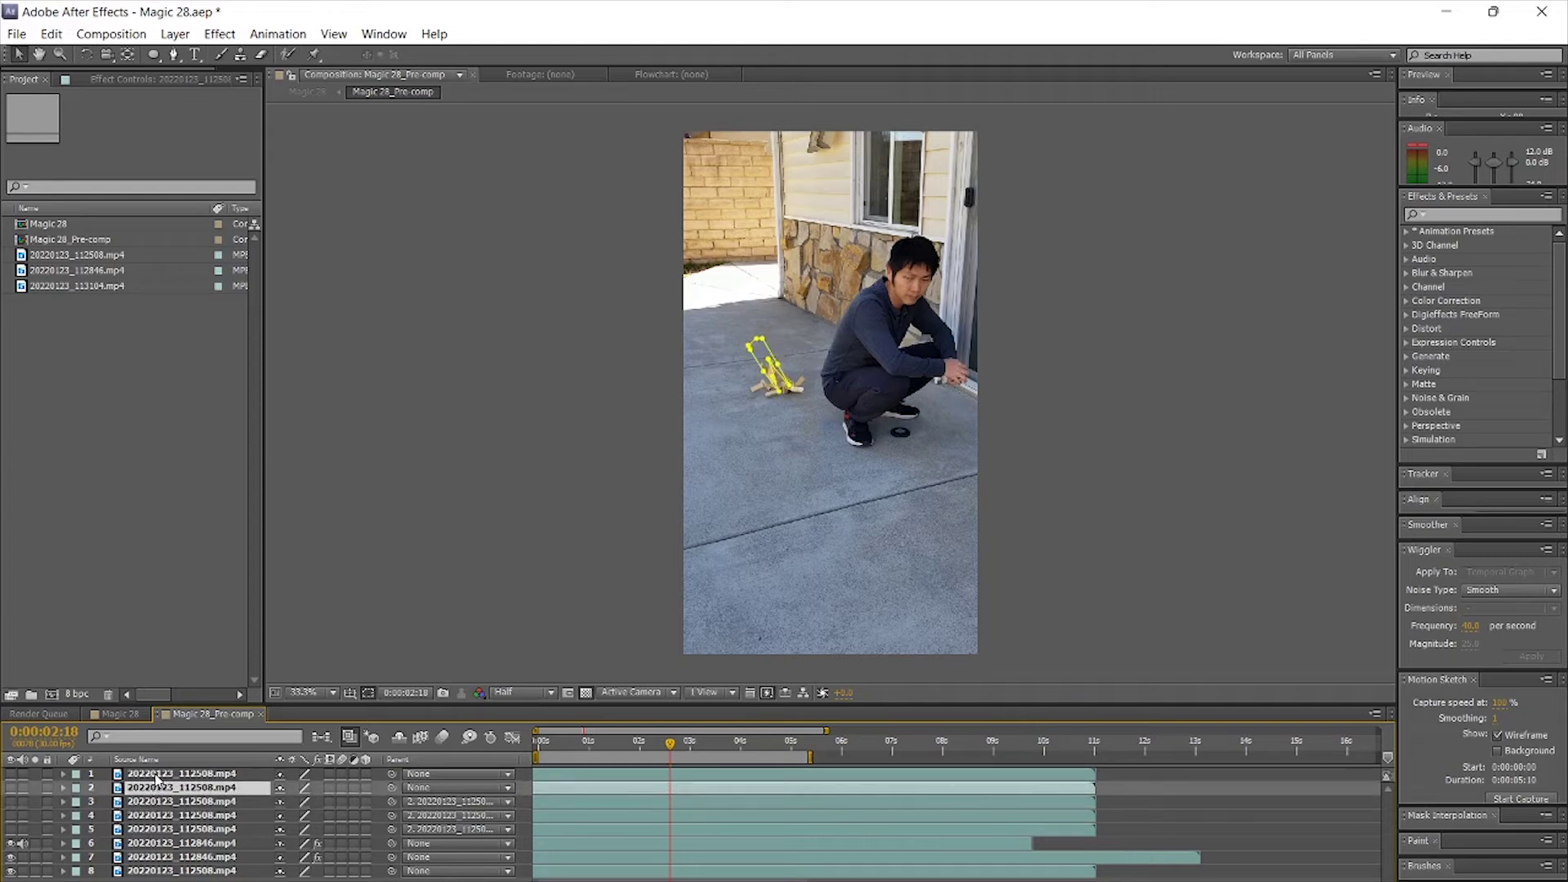
pyautogui.click(156, 774)
pyautogui.click(155, 787)
pyautogui.click(159, 803)
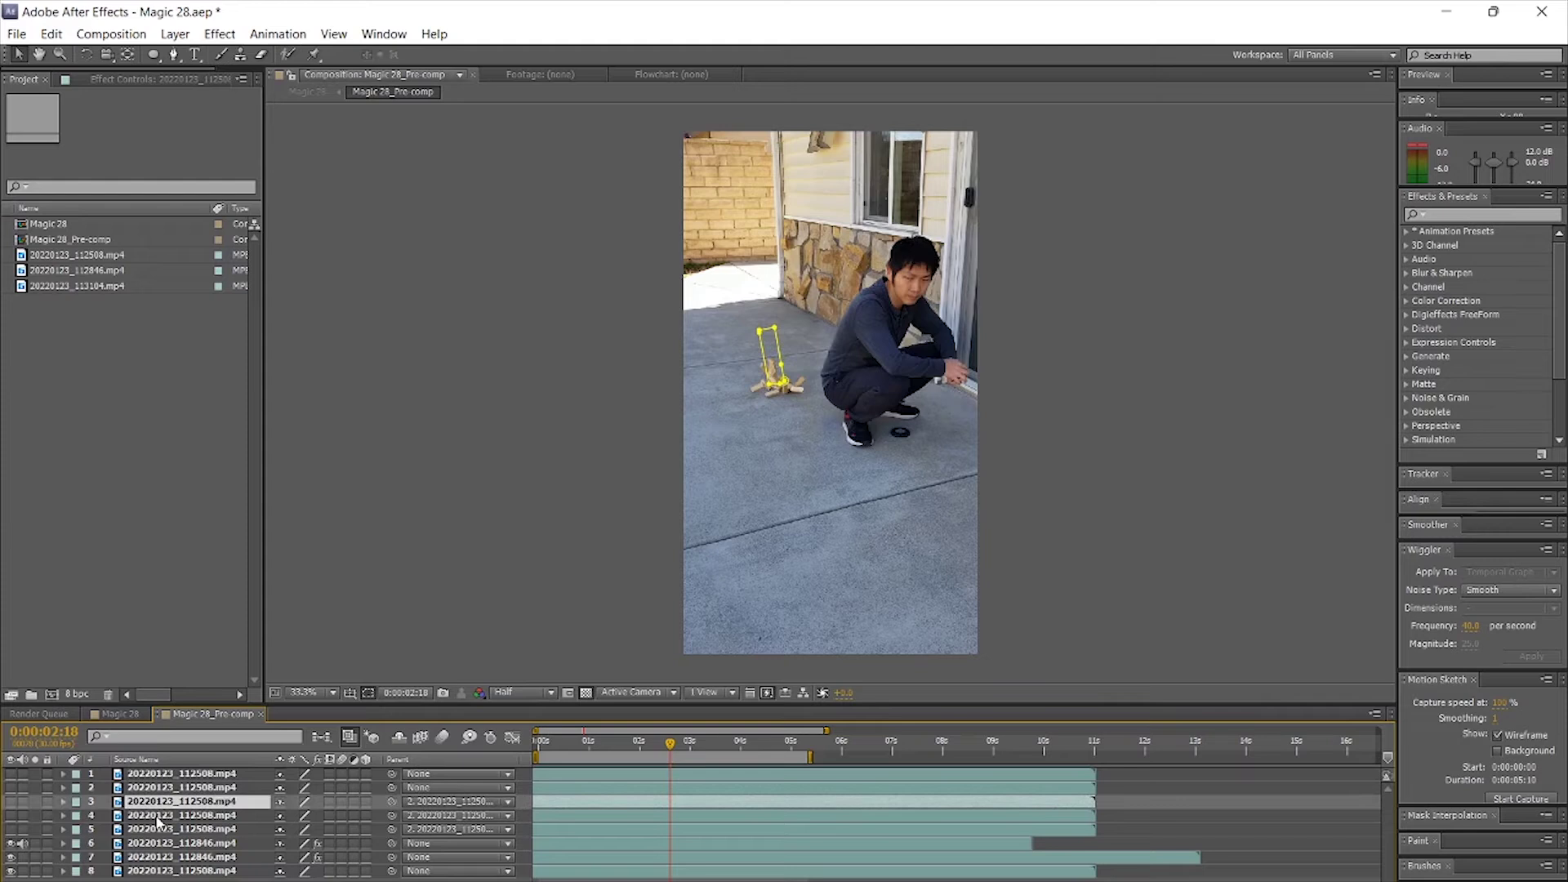
pyautogui.click(158, 816)
pyautogui.click(158, 830)
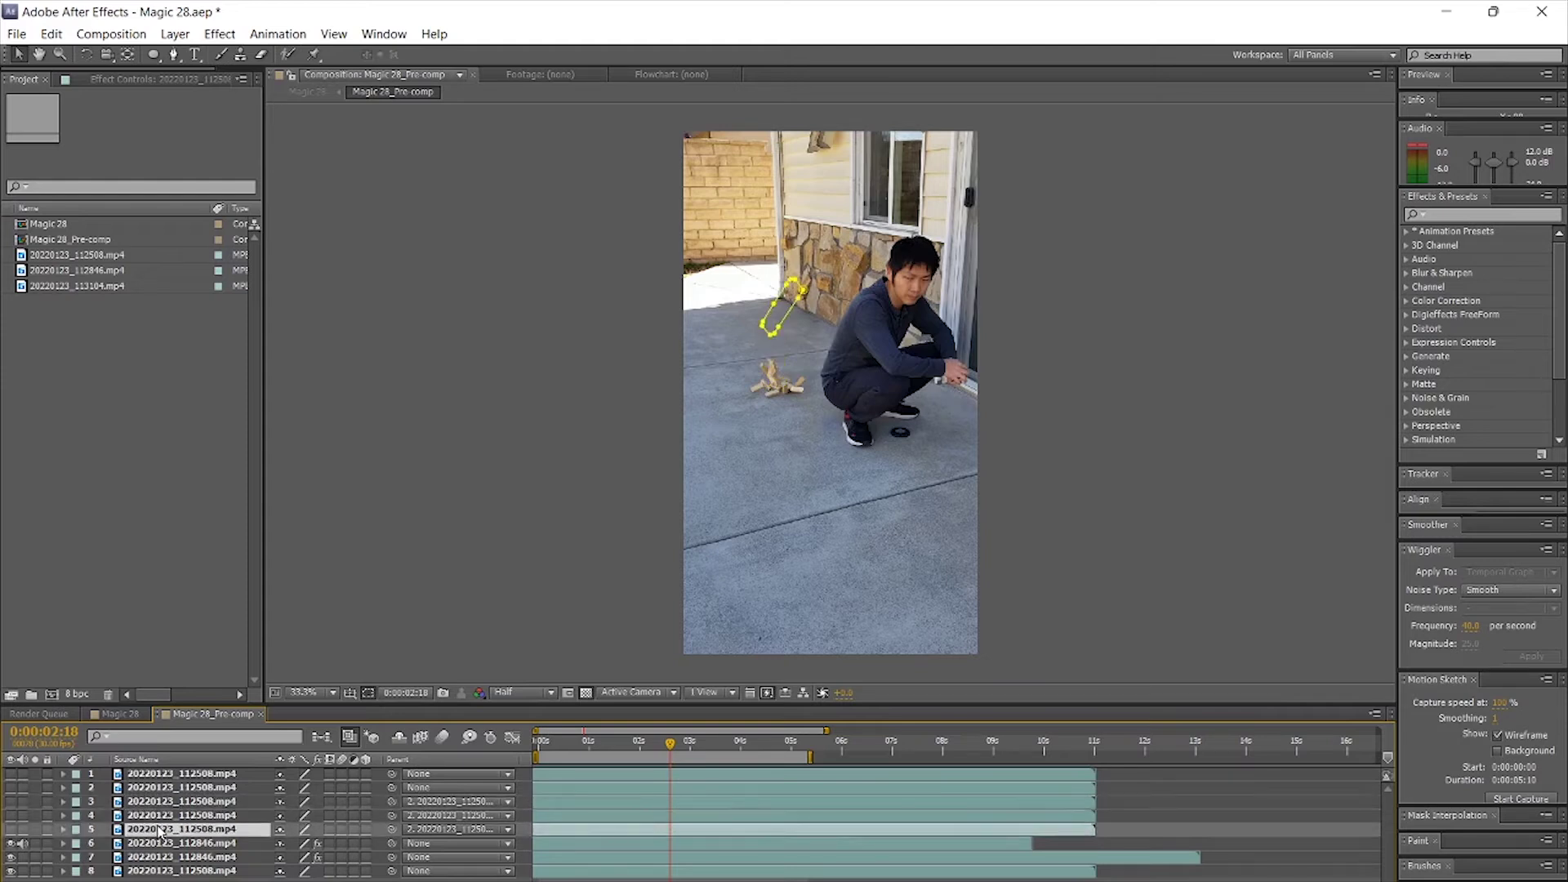
pyautogui.click(167, 777)
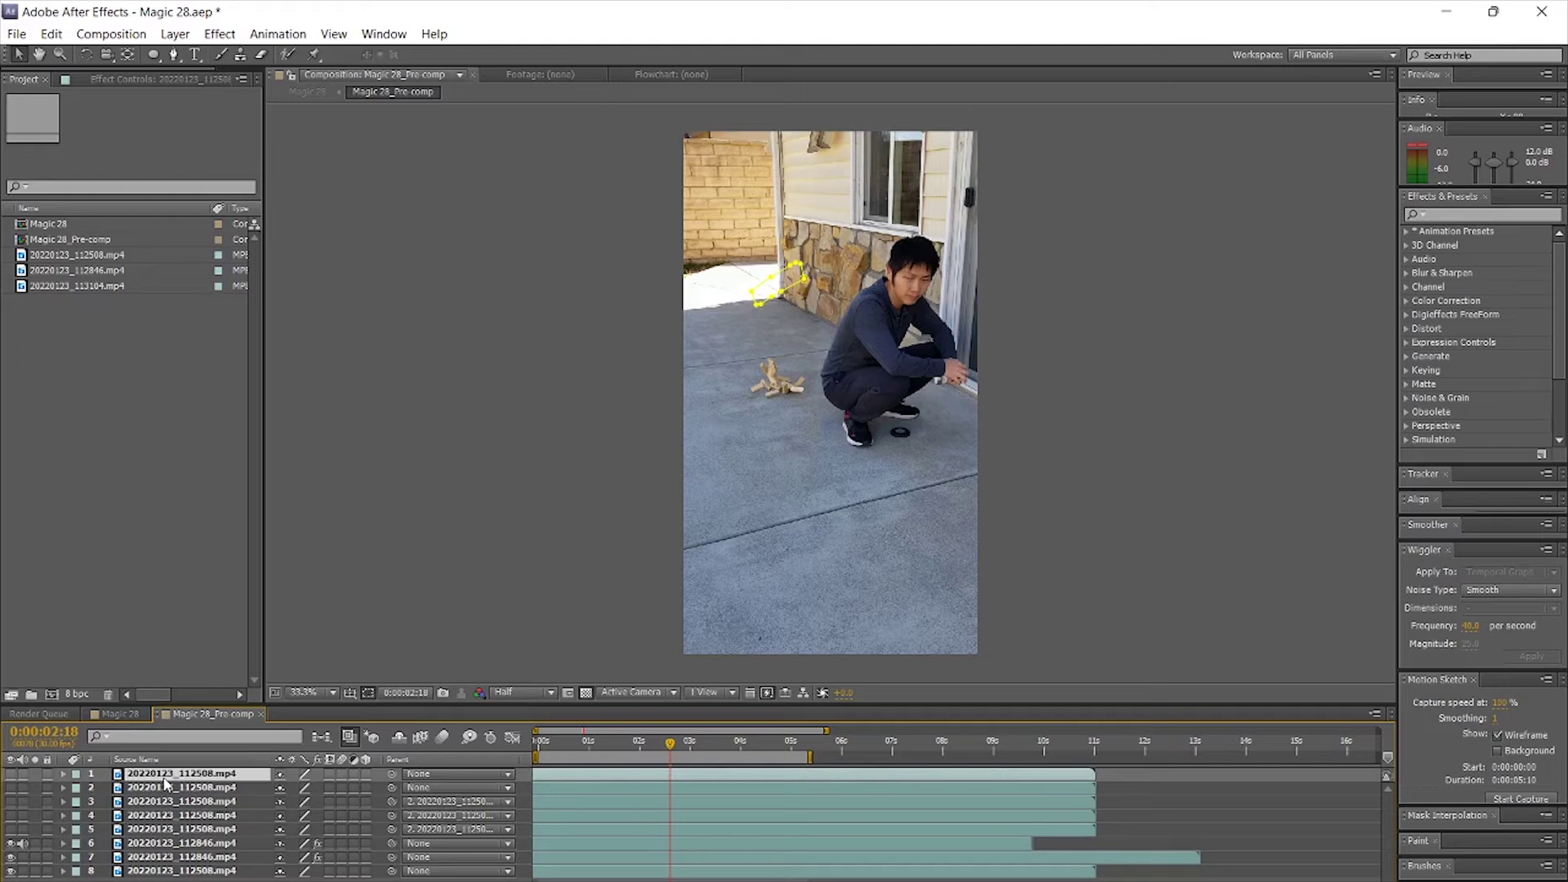
pyautogui.click(162, 830)
# Show layers 1 to 5 and move the current time to 0:00:02:14
pyautogui.click(10, 830)
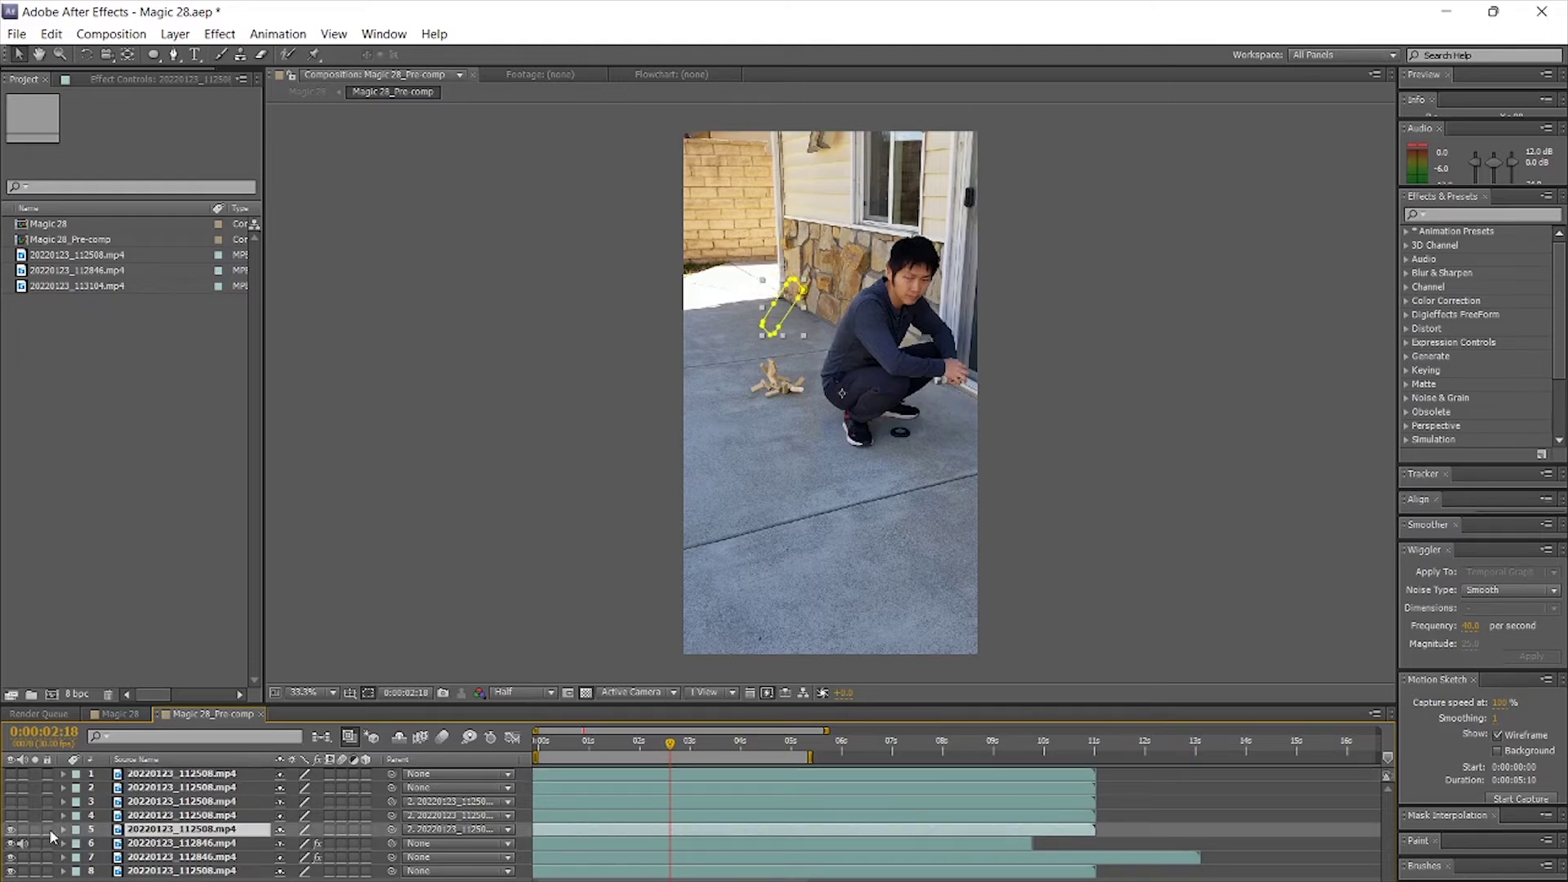
pyautogui.click(11, 815)
pyautogui.click(11, 801)
pyautogui.moveTo(635, 745); pyautogui.dragTo(663, 753)
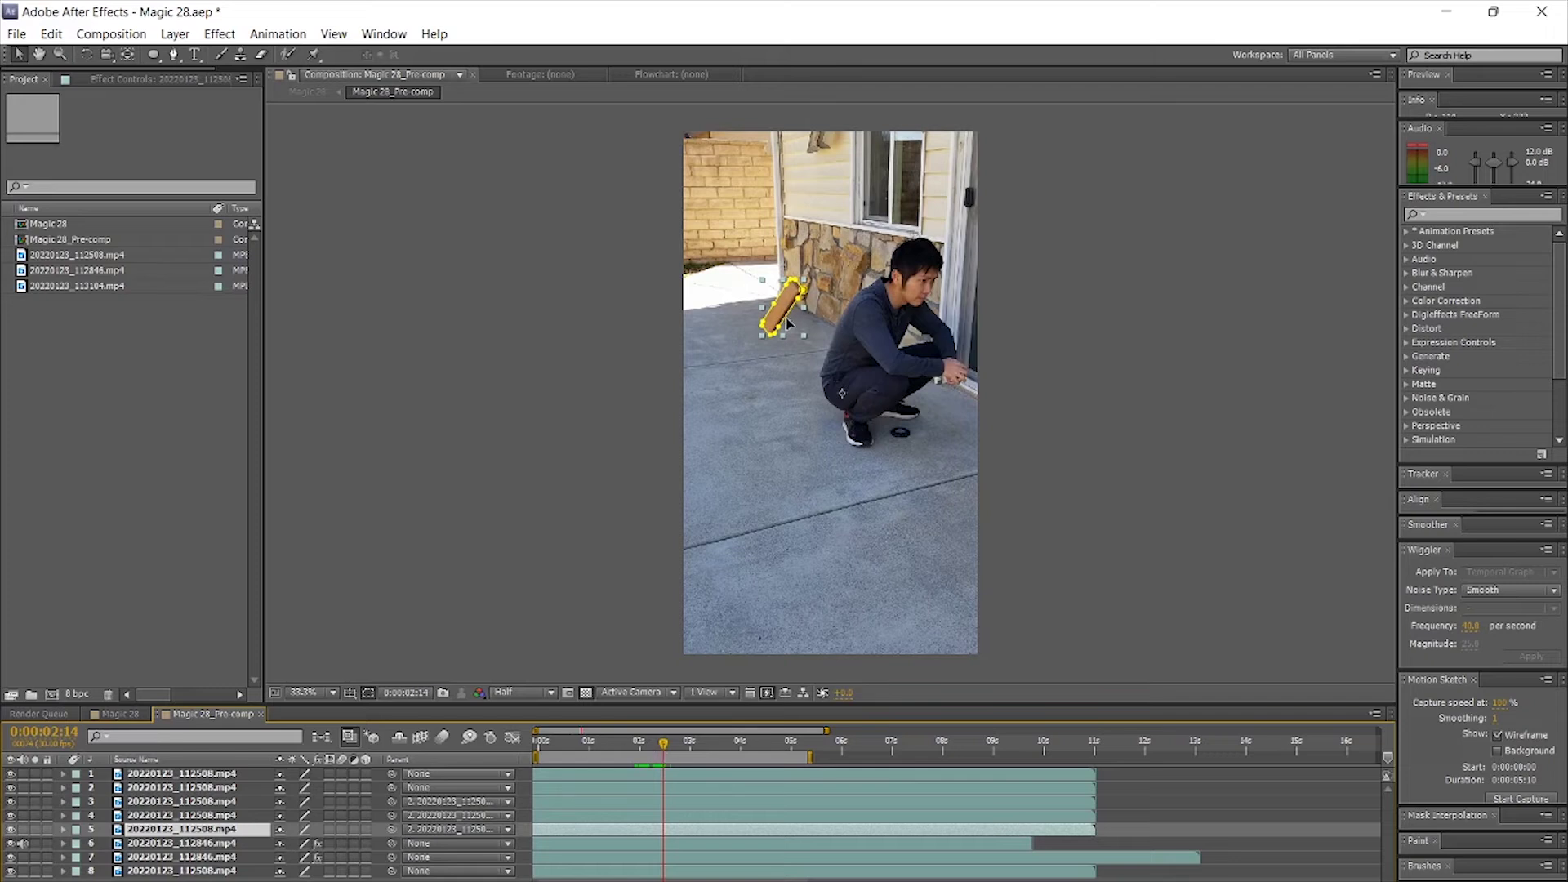
# Reposition layer 5's masked falling object at 0:00:02:14, nudging it slightly back and forth horizontally, and deselect the layer
pyautogui.moveTo(782, 307); pyautogui.dragTo(773, 305)
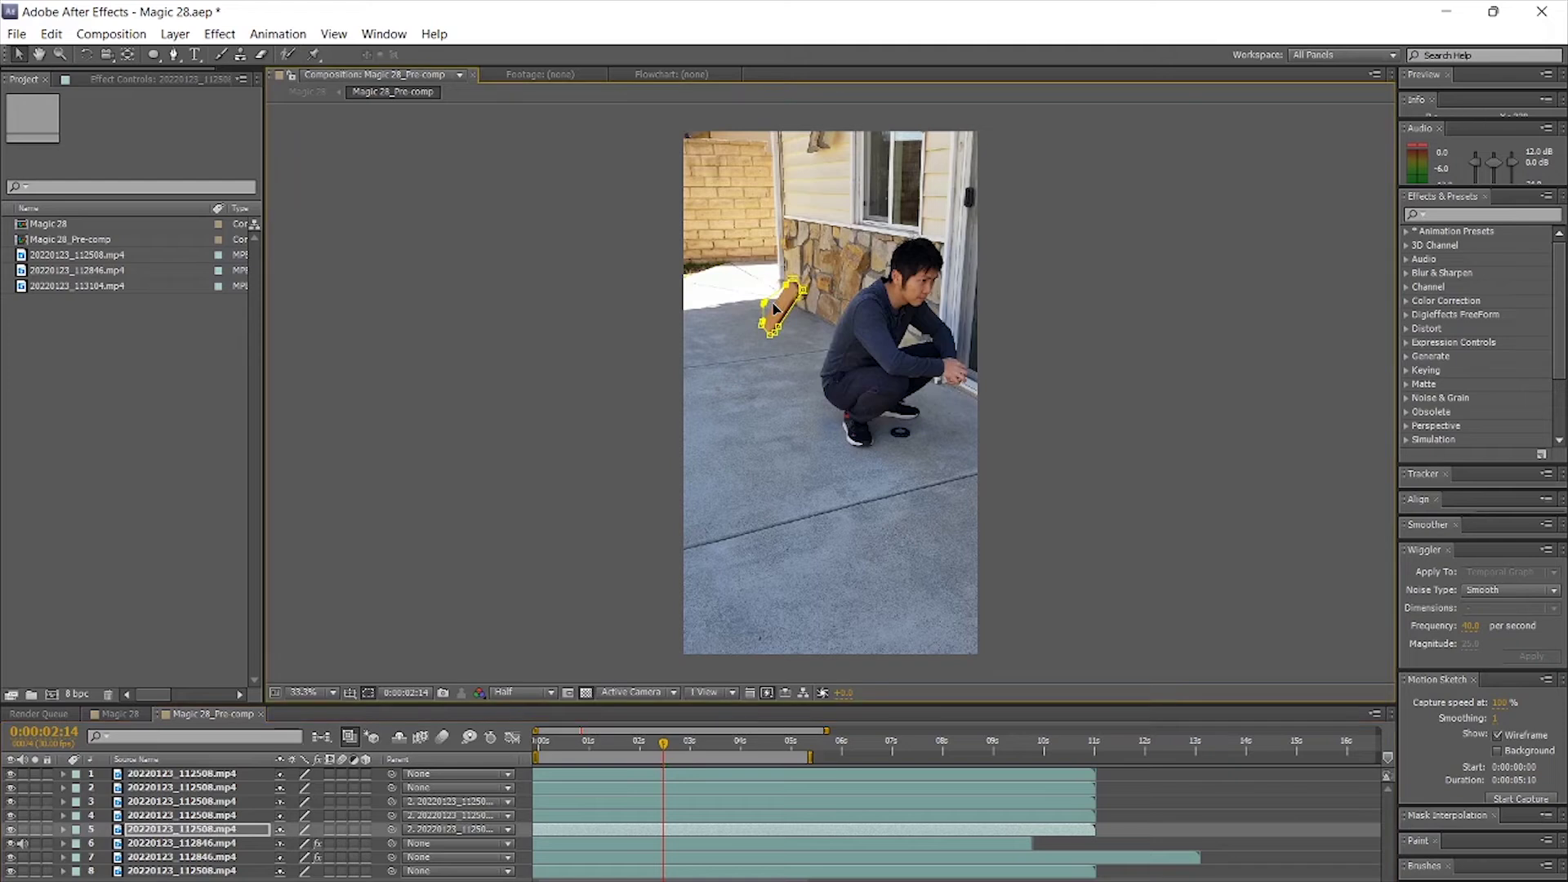
pyautogui.click(855, 345)
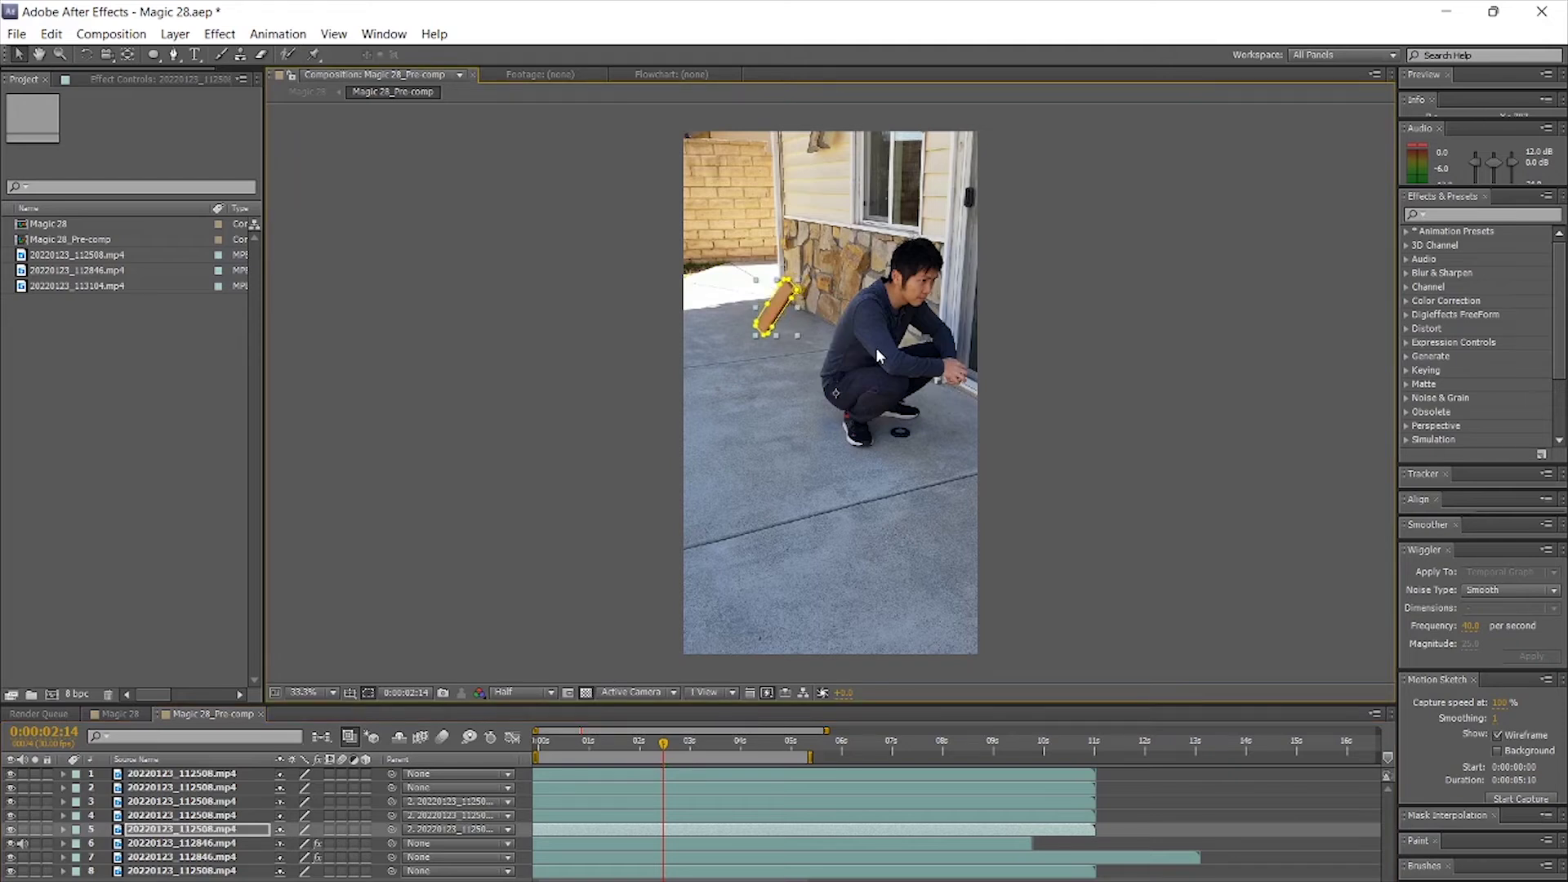
pyautogui.press('Right')
pyautogui.press('Right')
pyautogui.press('Right')
pyautogui.press('Right')
pyautogui.press('Right')
pyautogui.press('Right')
pyautogui.press('Right')
pyautogui.press('Right')
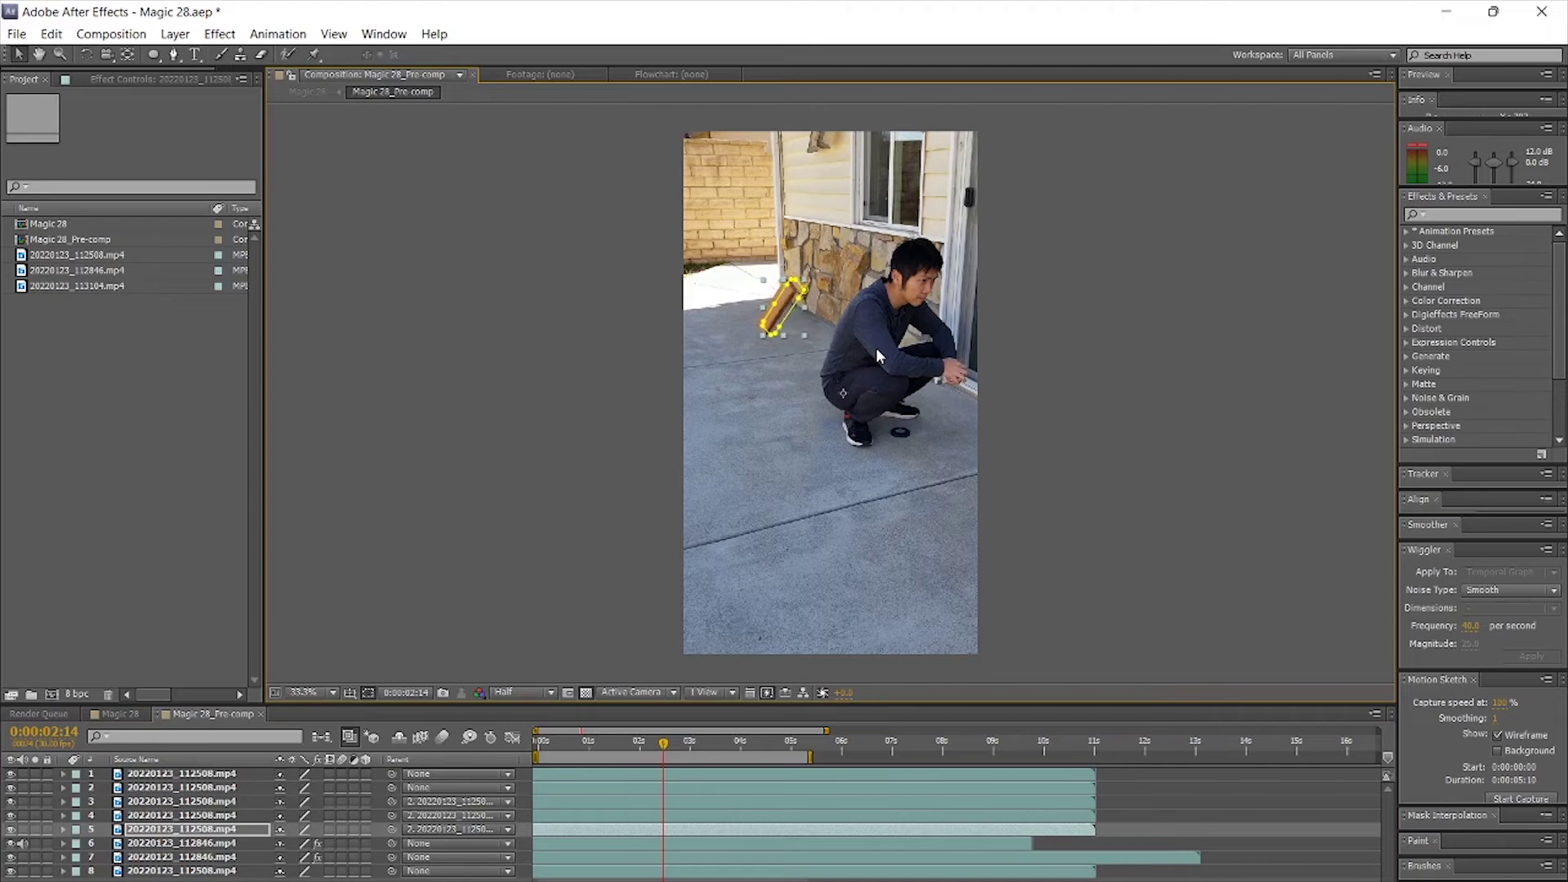
pyautogui.press('Left')
pyautogui.press('Left')
pyautogui.press('Left')
pyautogui.press('Left')
pyautogui.press('Left')
pyautogui.press('Left')
pyautogui.press('Left')
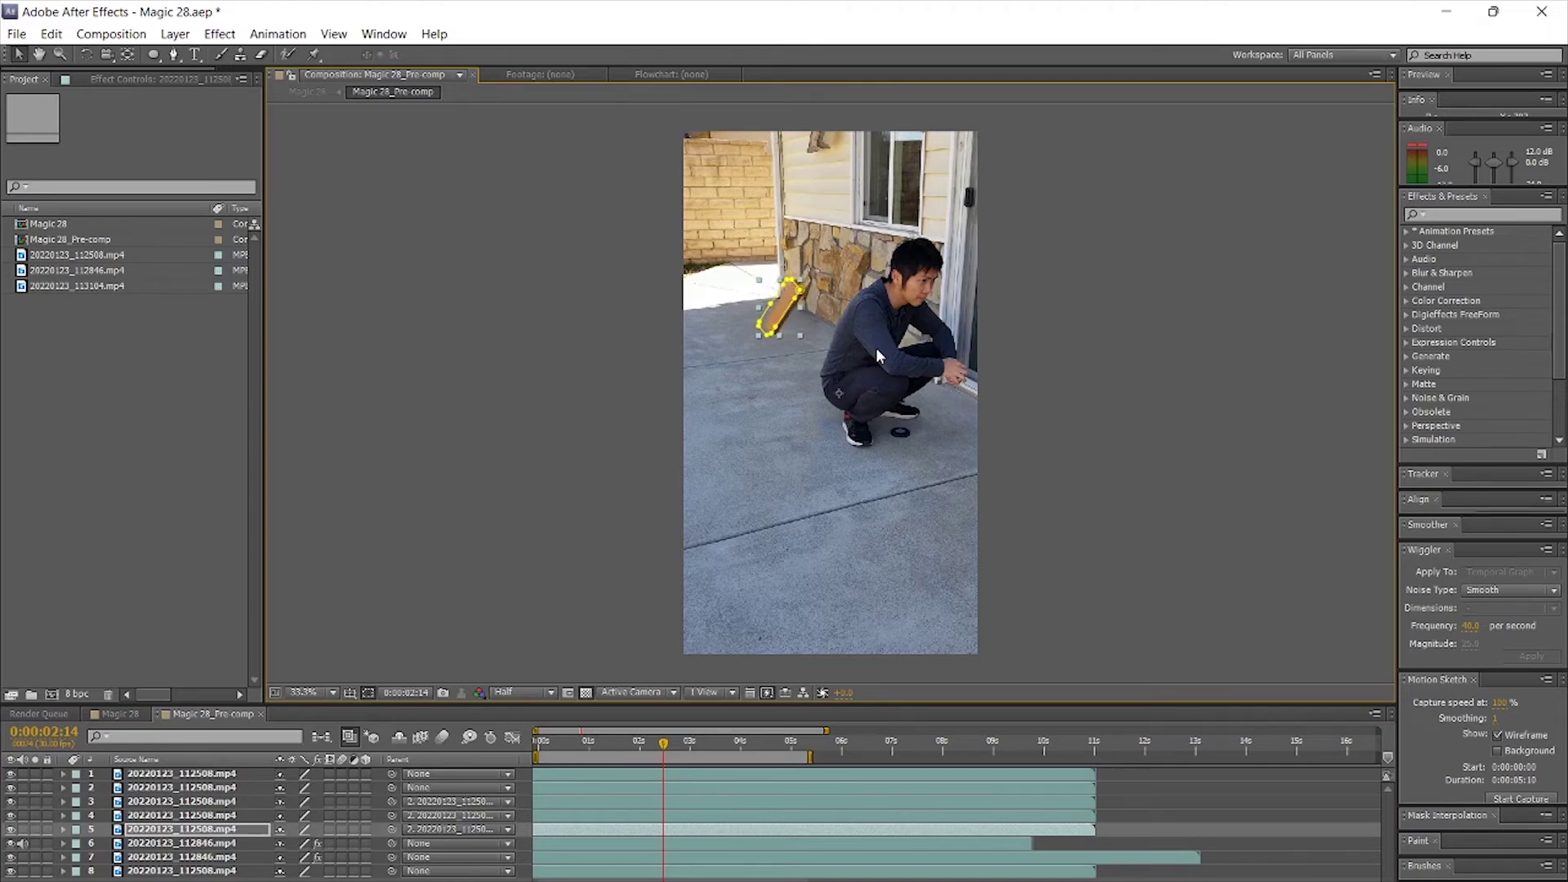
pyautogui.click(1021, 342)
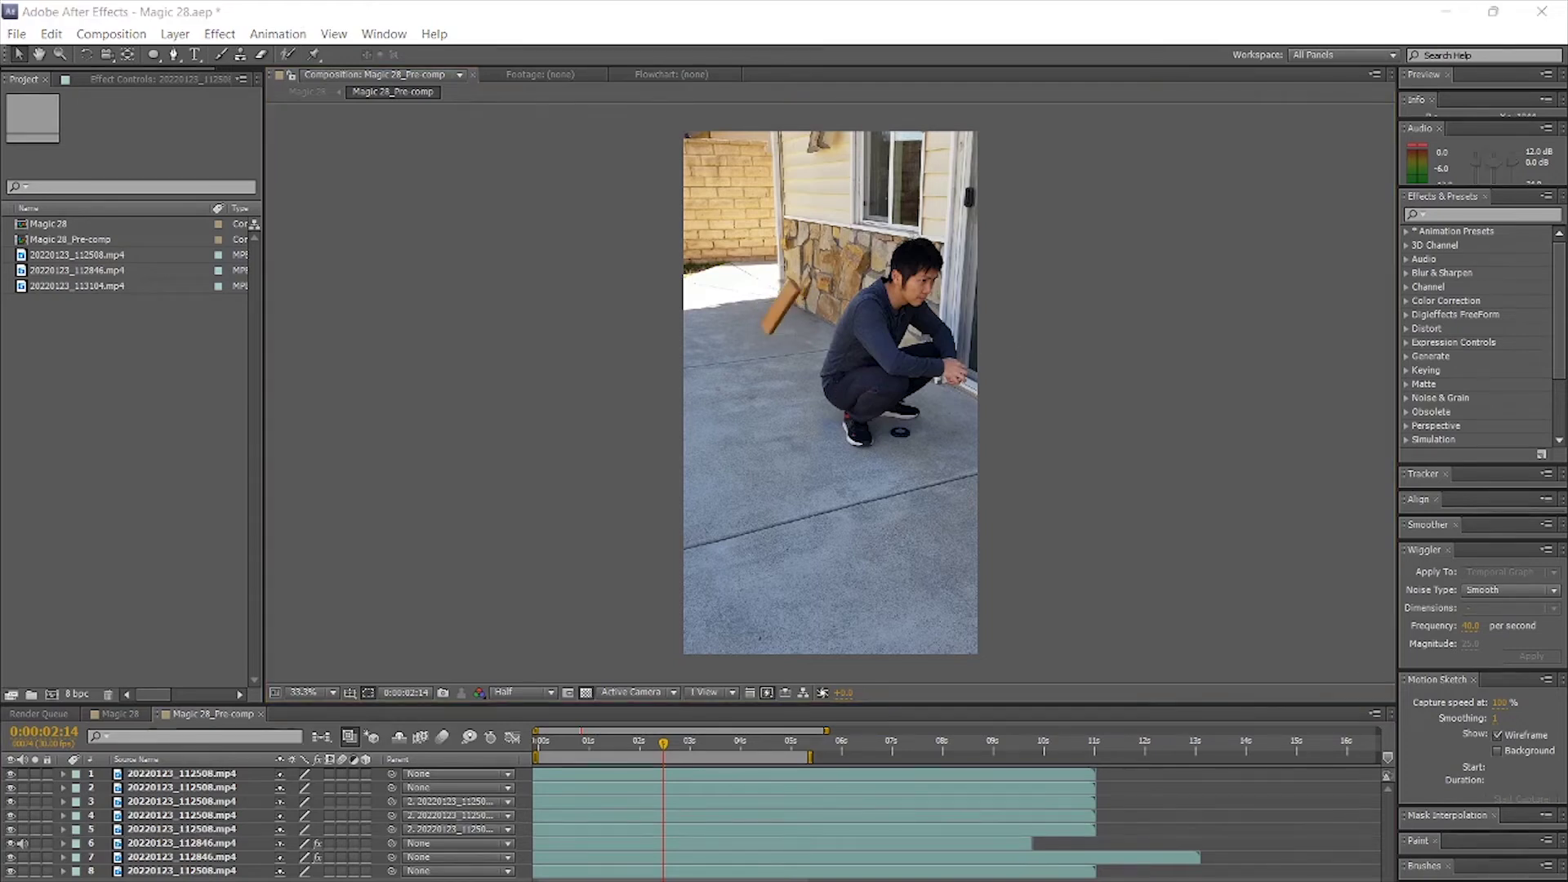
# Duplicate the 20220123_112508.mp4 clip on layer 8, place the copy at the top of the stack and set its opacity to 50%
pyautogui.click(200, 871)
pyautogui.hotkey('ctrl', 'd')
pyautogui.moveTo(188, 874); pyautogui.dragTo(189, 775)
pyautogui.click(64, 775)
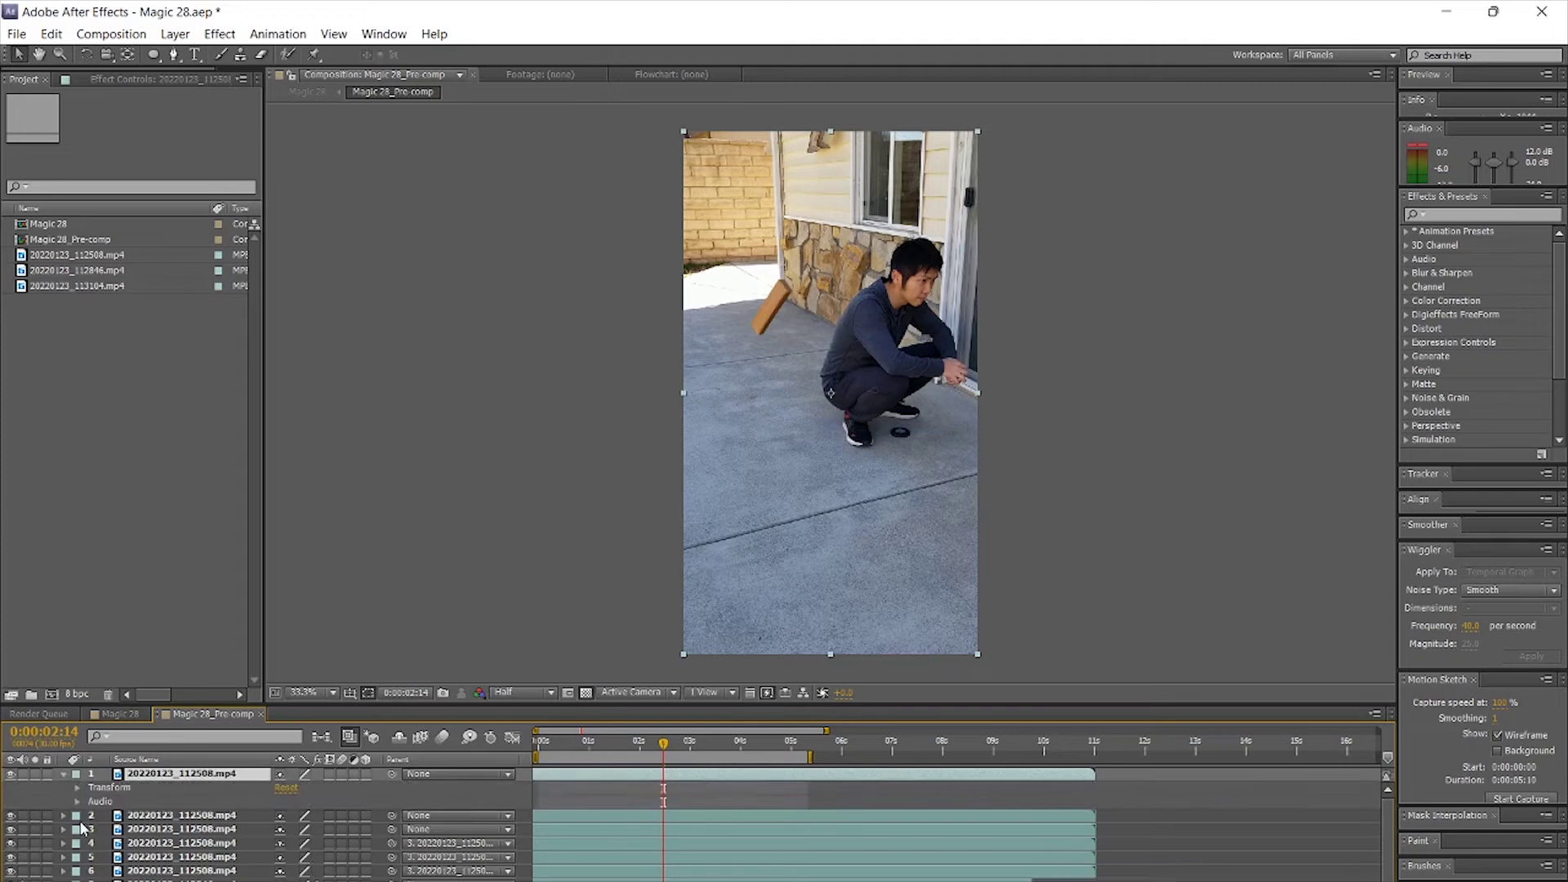
pyautogui.click(78, 788)
pyautogui.click(286, 857)
pyautogui.write('50')
pyautogui.press('Return')
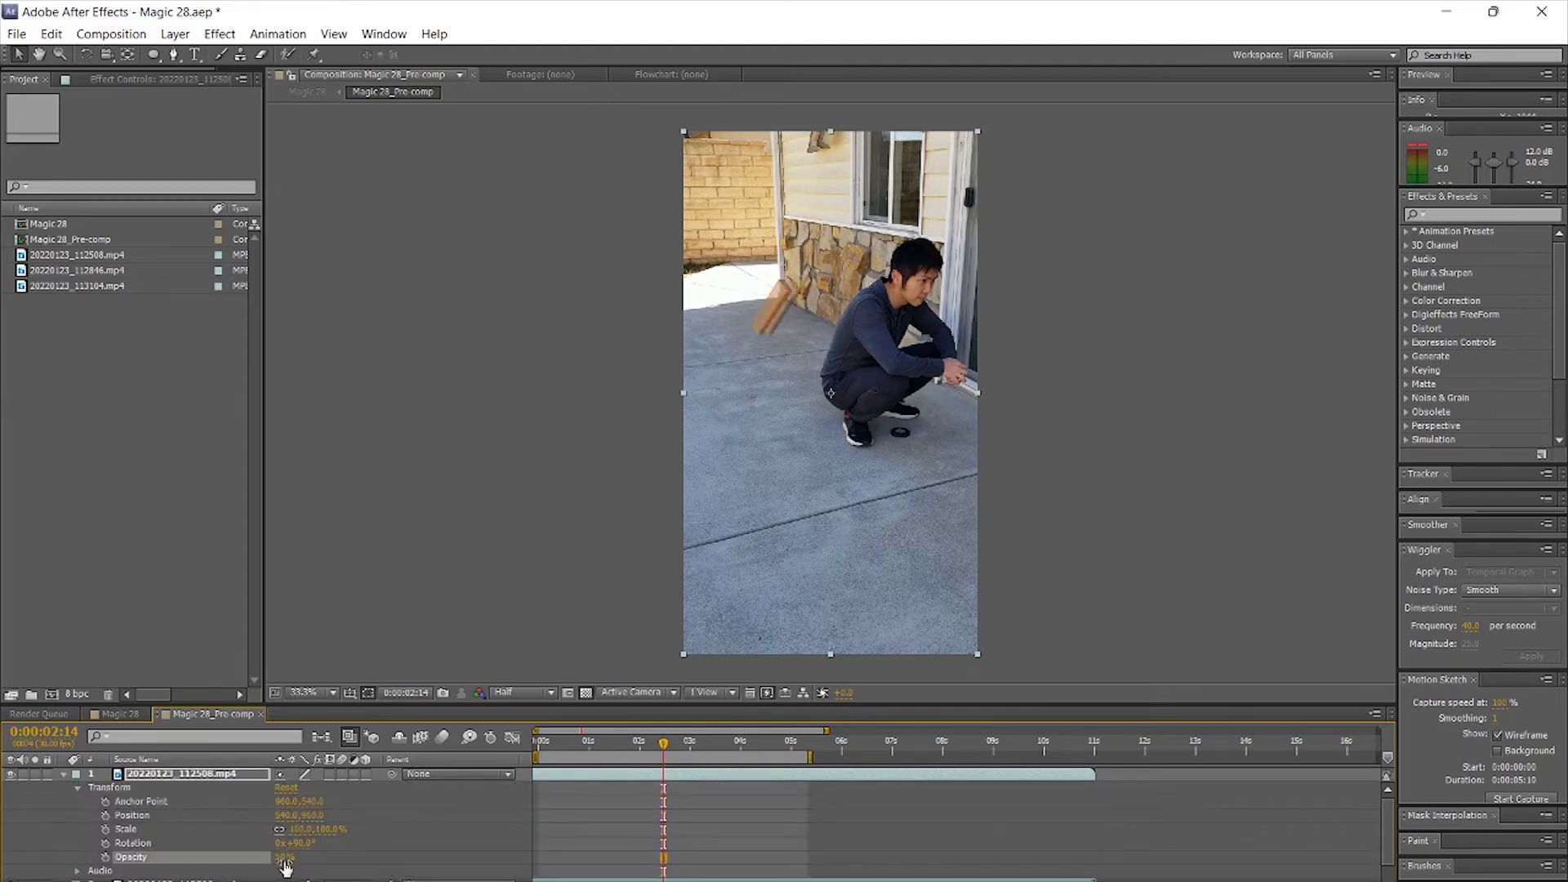
# Compare the semi-transparent copy with the composite at 0:00:02:16, return to 0:00:02:14 and collapse the copy's properties
pyautogui.scroll(-3, 575, 811)
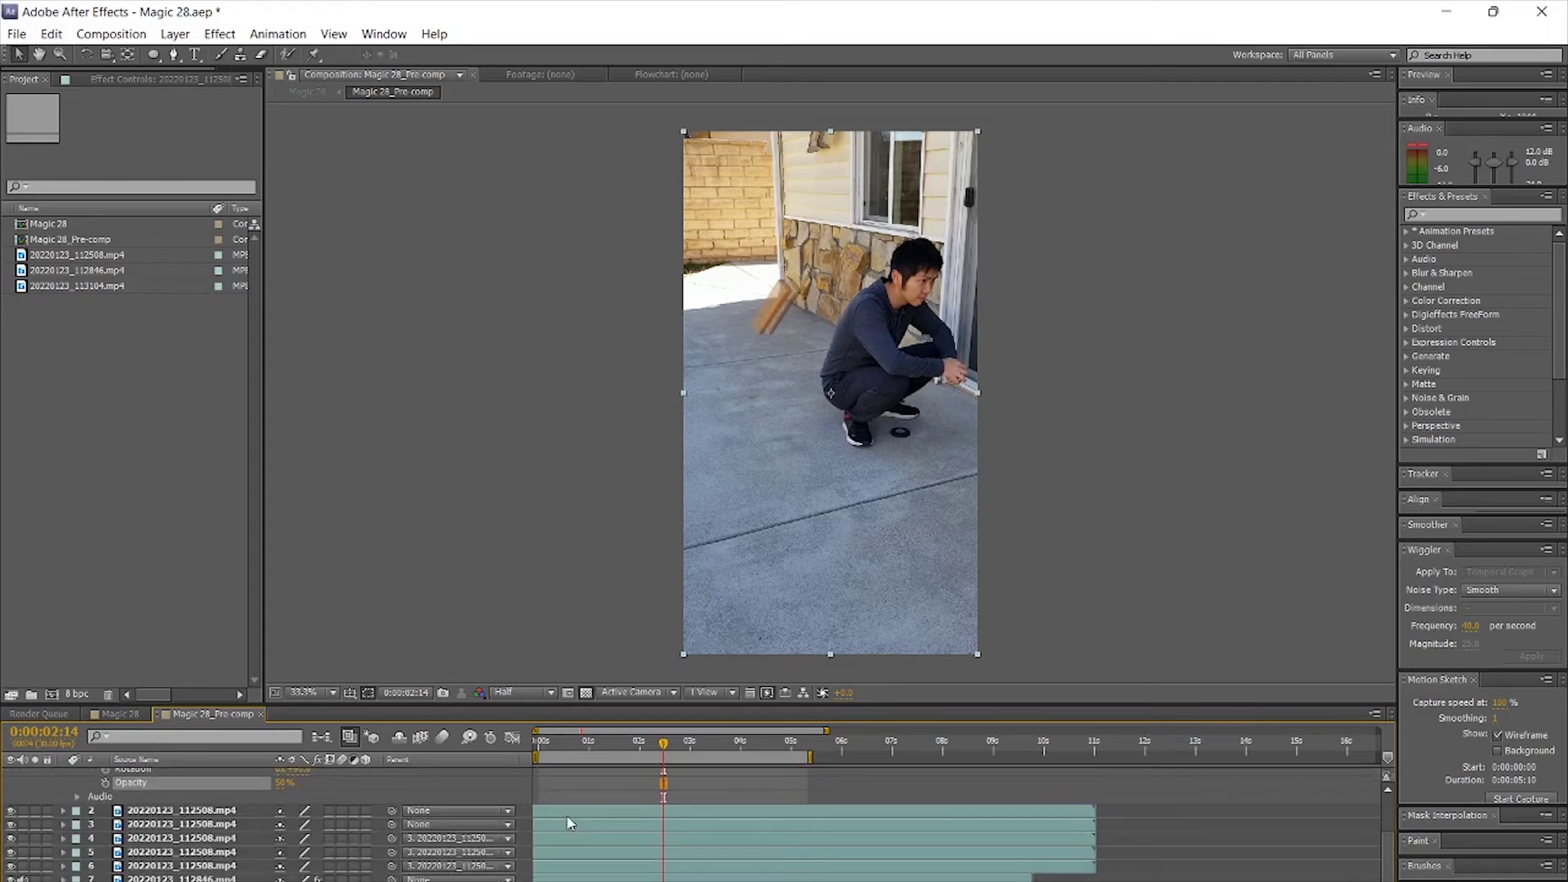
pyautogui.scroll(3, 585, 850)
pyautogui.moveTo(663, 744)
pyautogui.mouseDown()
pyautogui.moveTo(648, 746)
pyautogui.moveTo(667, 746)
pyautogui.mouseUp()
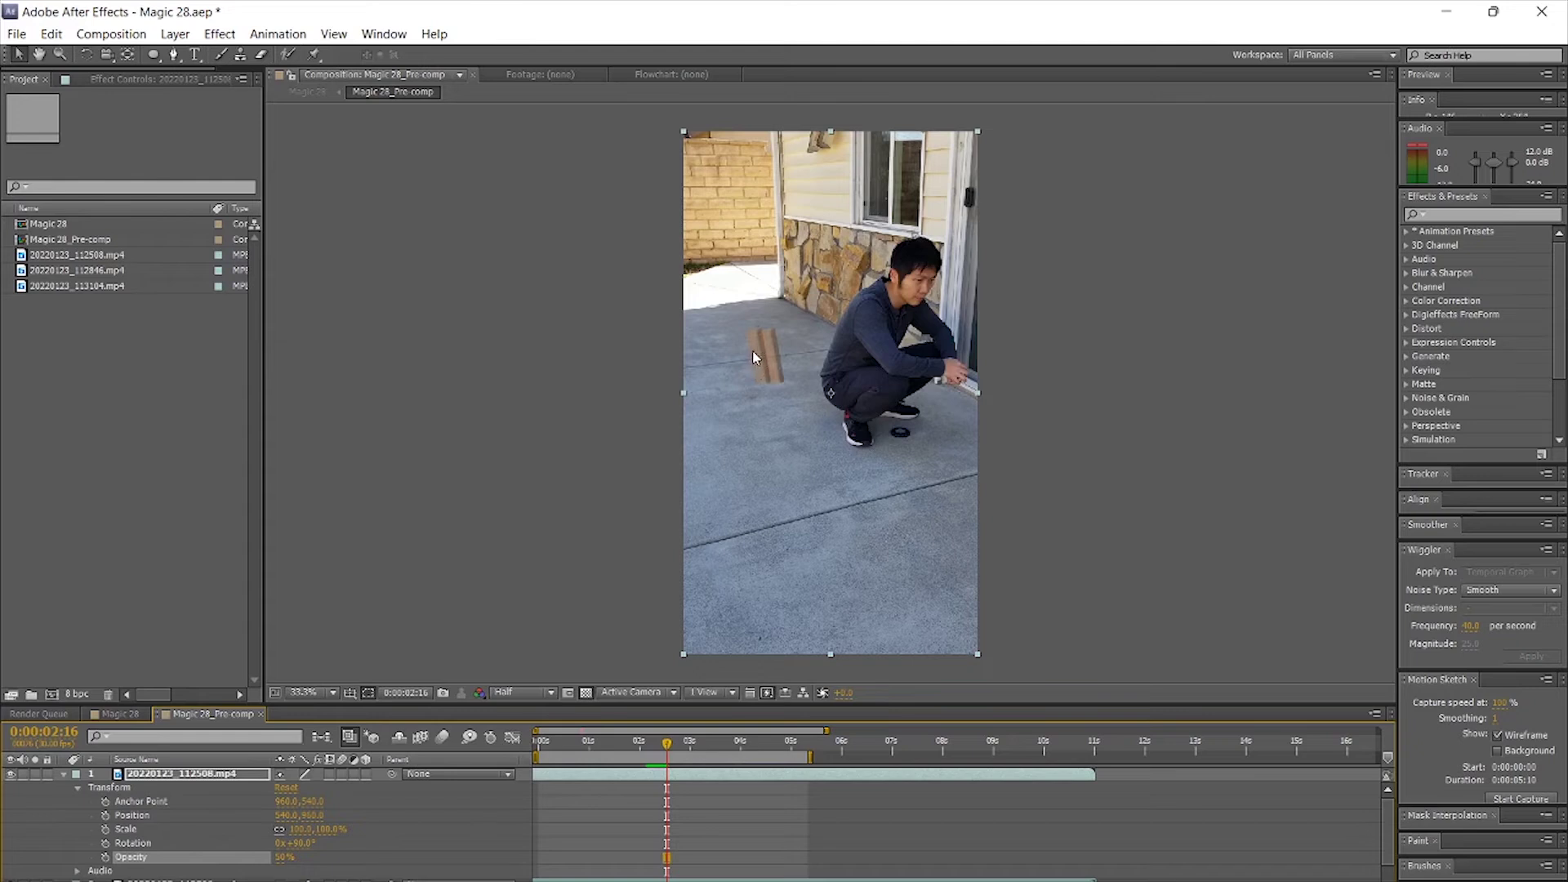
pyautogui.click(181, 881)
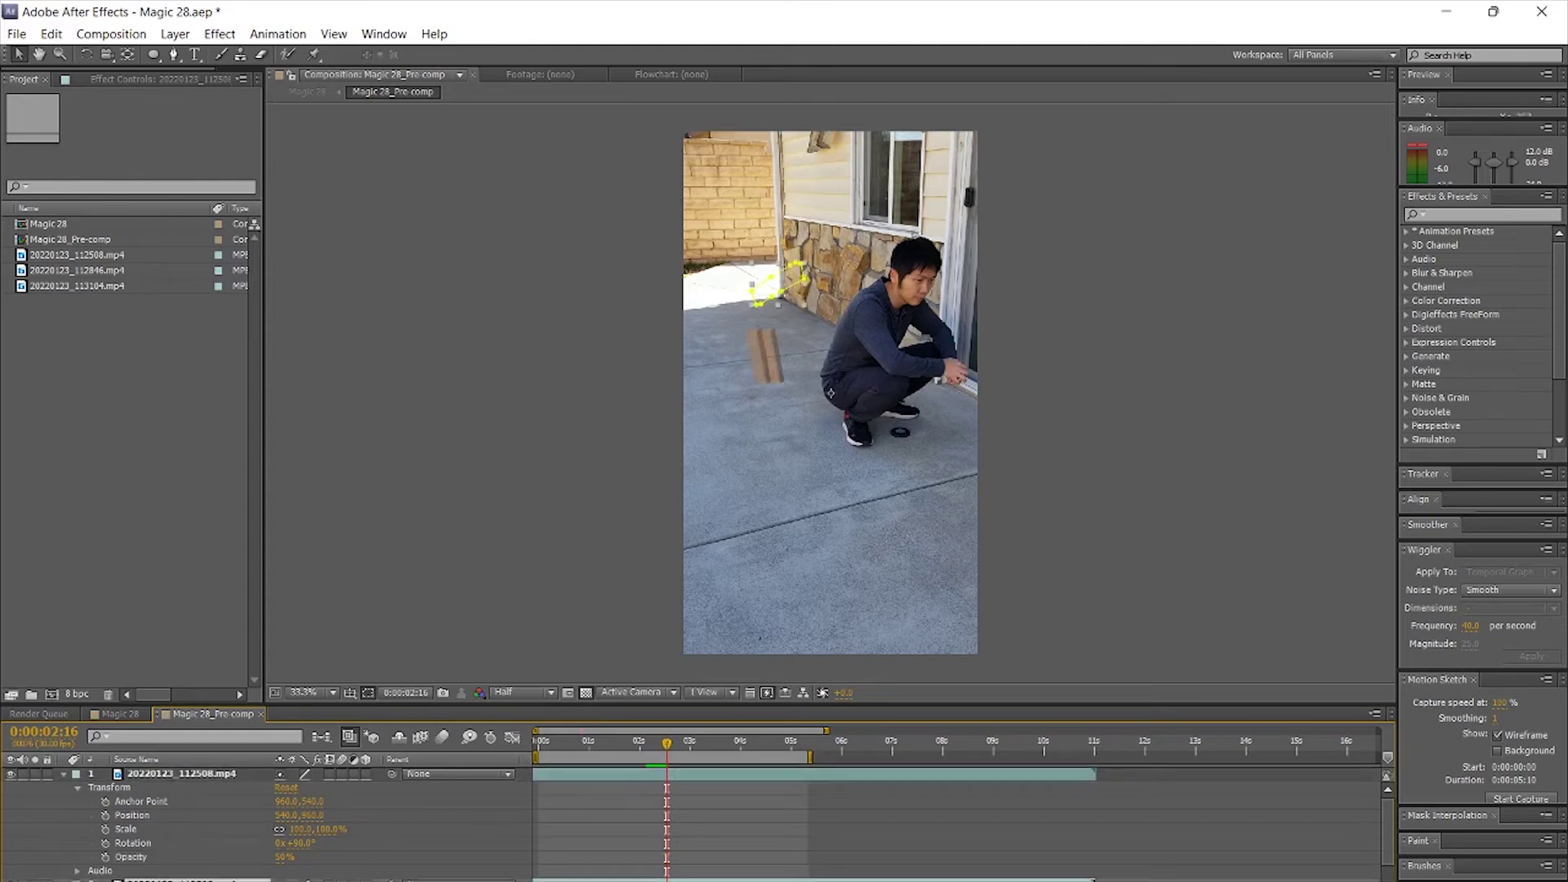
pyautogui.click(665, 744)
pyautogui.click(664, 743)
pyautogui.hotkey('ctrl', '`')
# Examine the masked falling pieces on layers 4, 5 and 6 frame by frame between 0:00:02:14 and 0:00:02:16
pyautogui.click(204, 815)
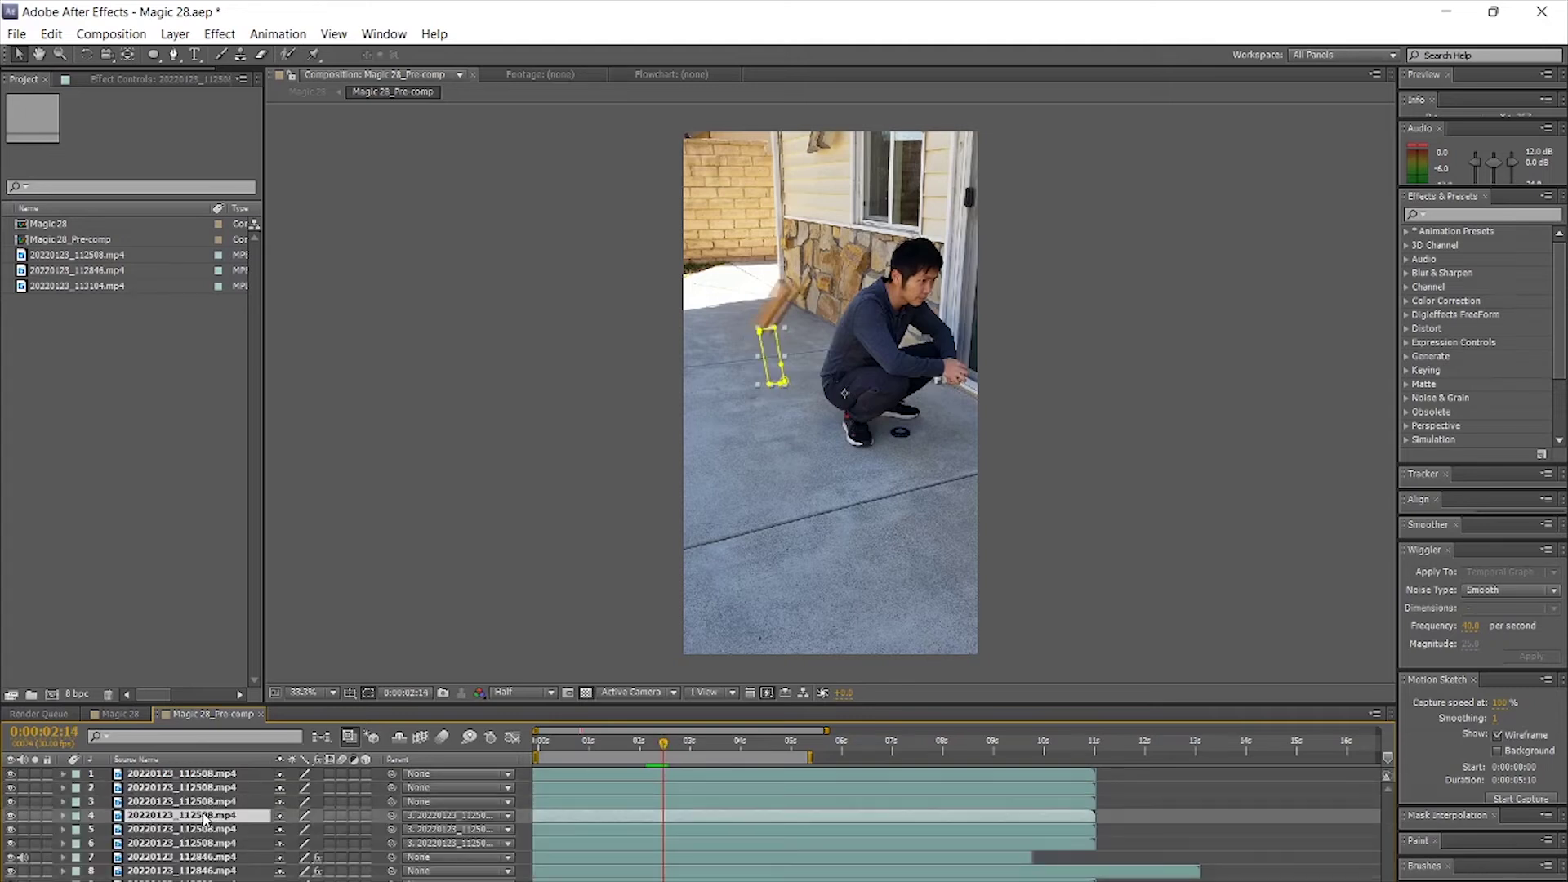
pyautogui.click(179, 829)
pyautogui.click(178, 846)
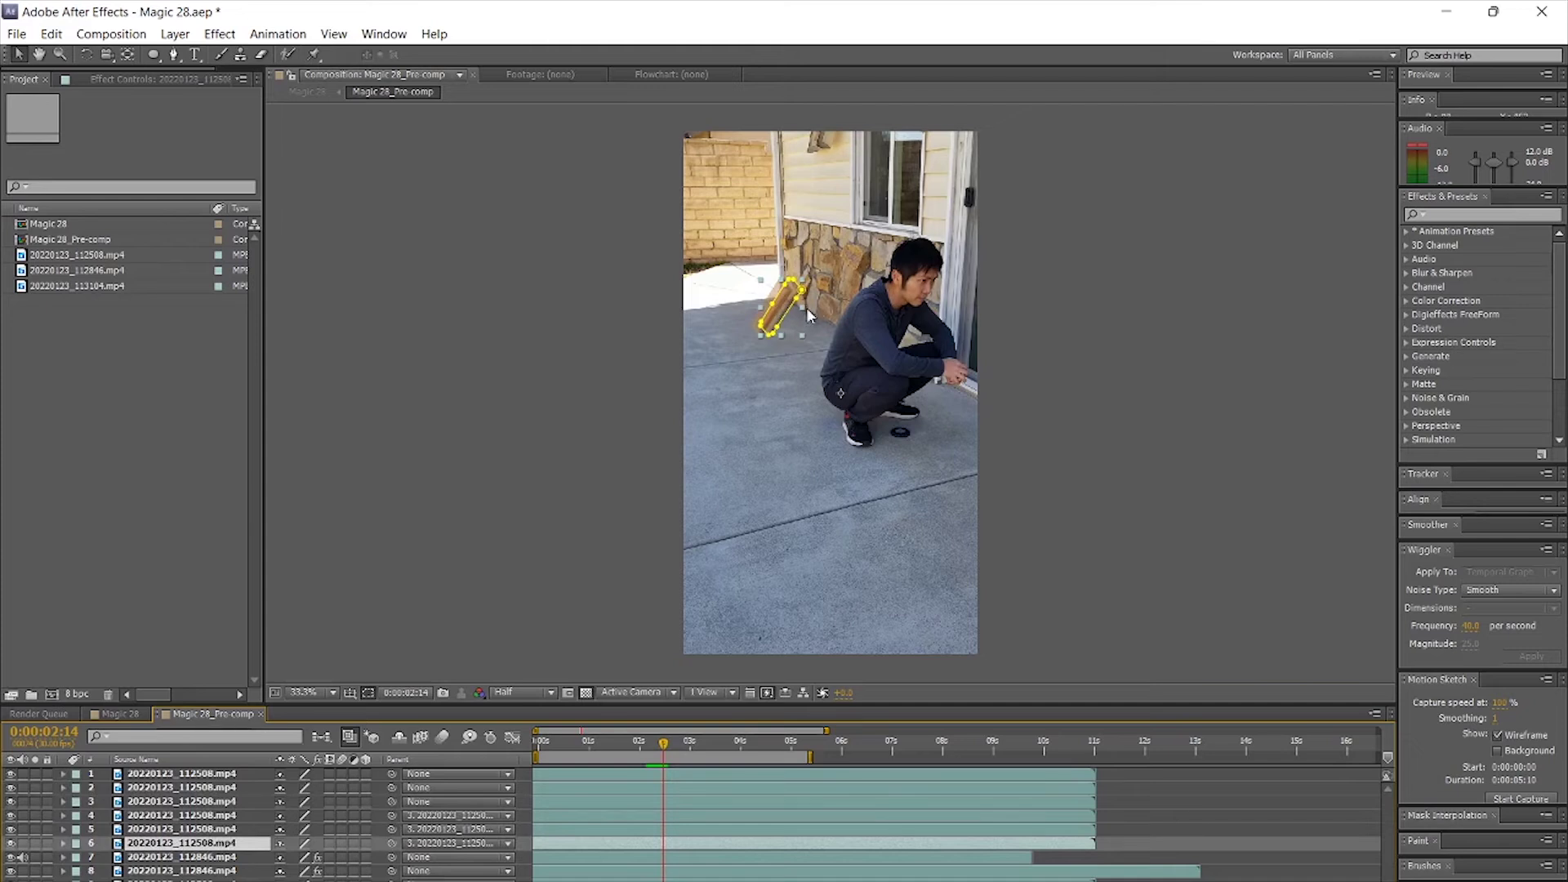
pyautogui.press('=')
pyautogui.press('=')
pyautogui.press('=')
pyautogui.click(689, 740)
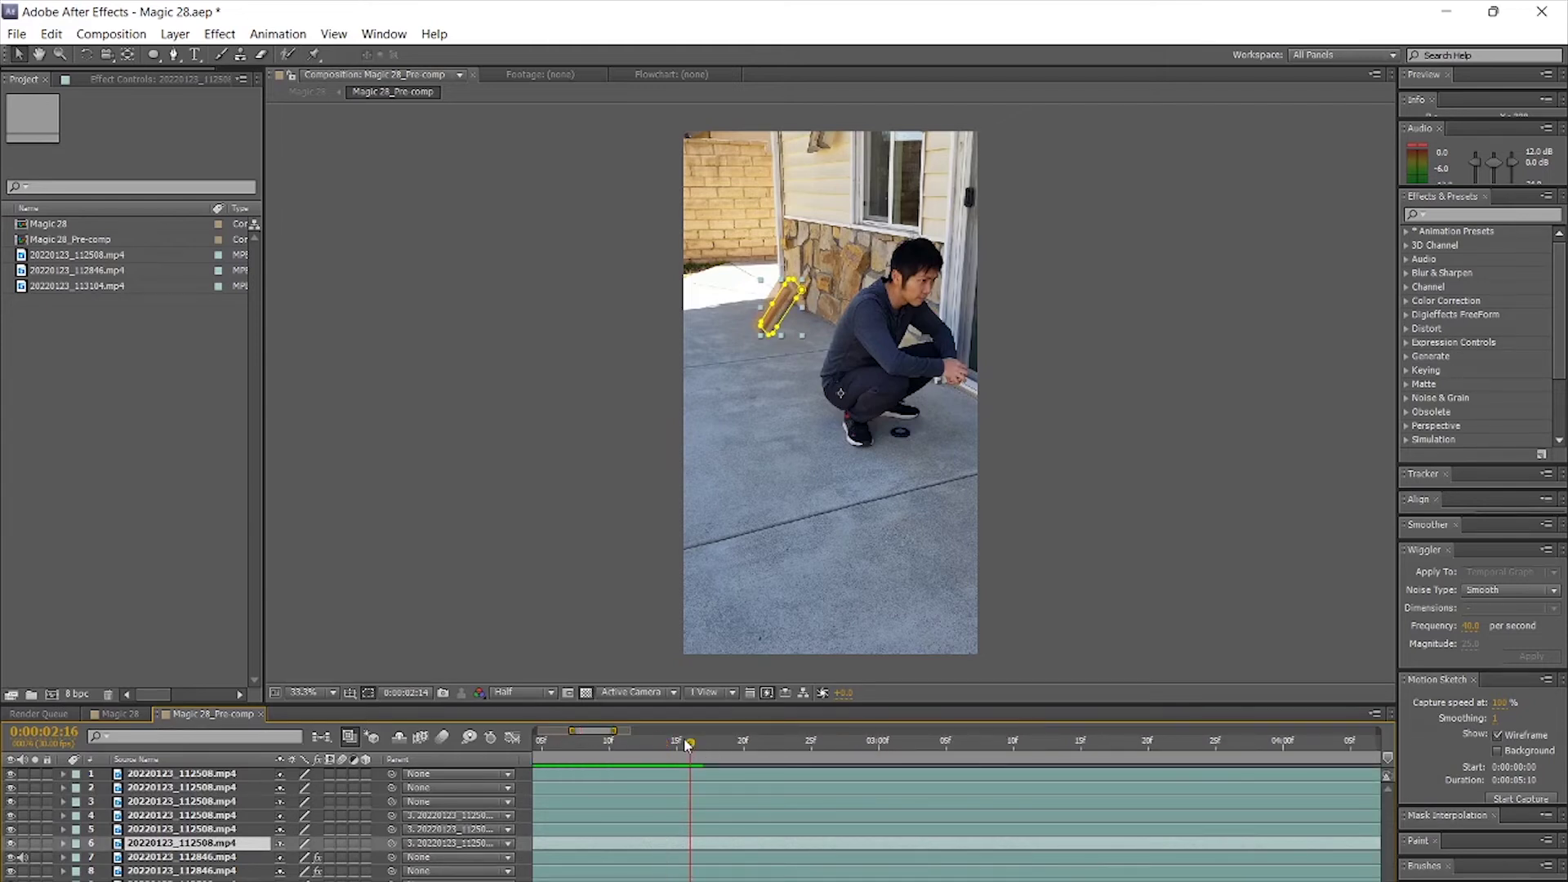
pyautogui.click(213, 833)
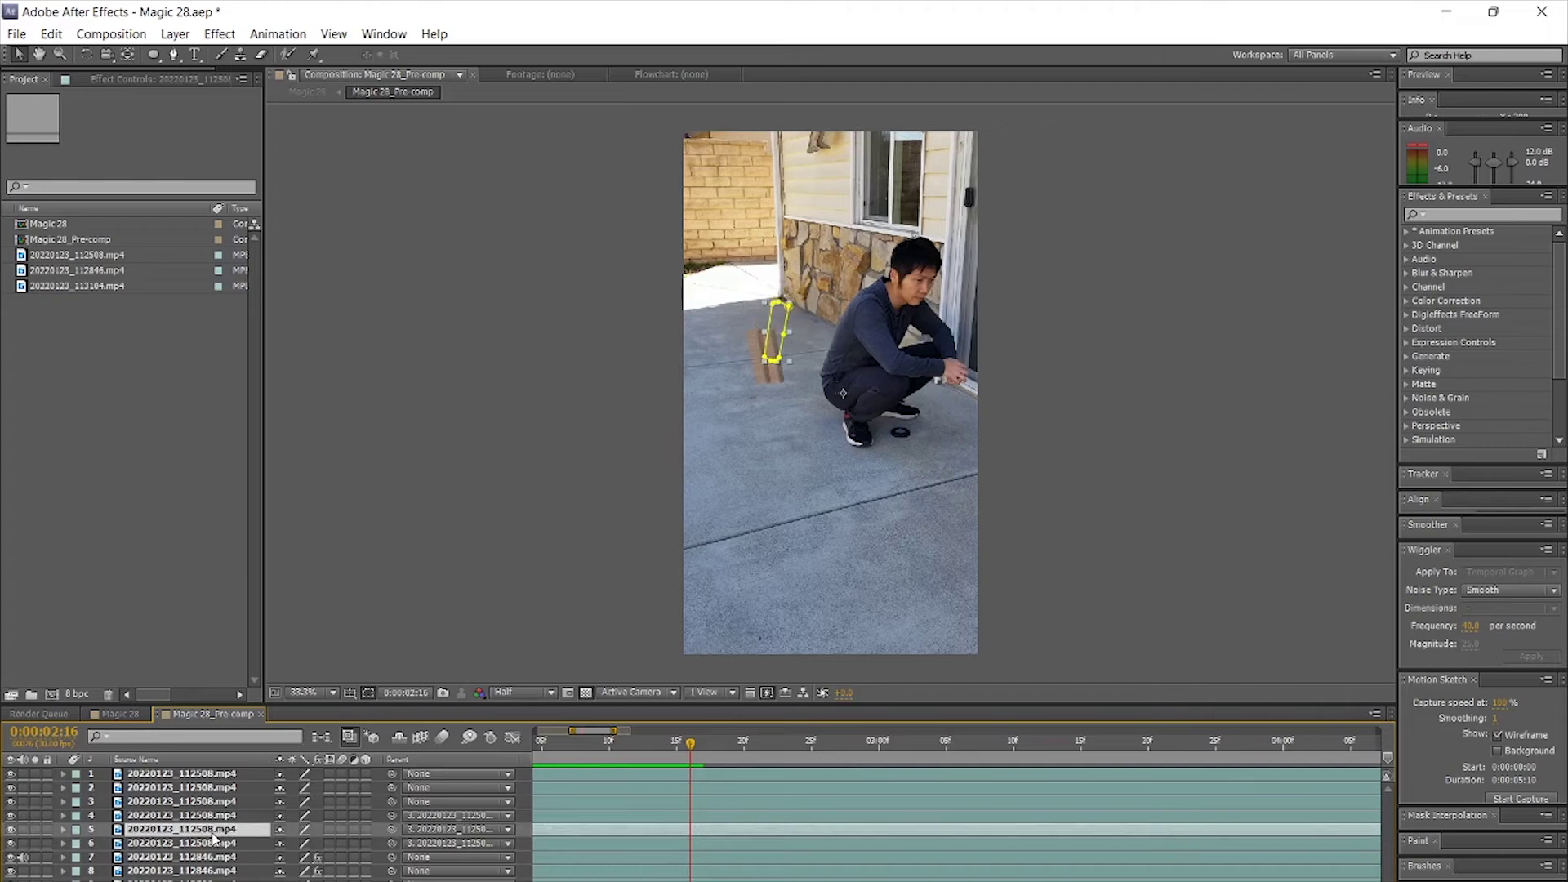
pyautogui.click(677, 740)
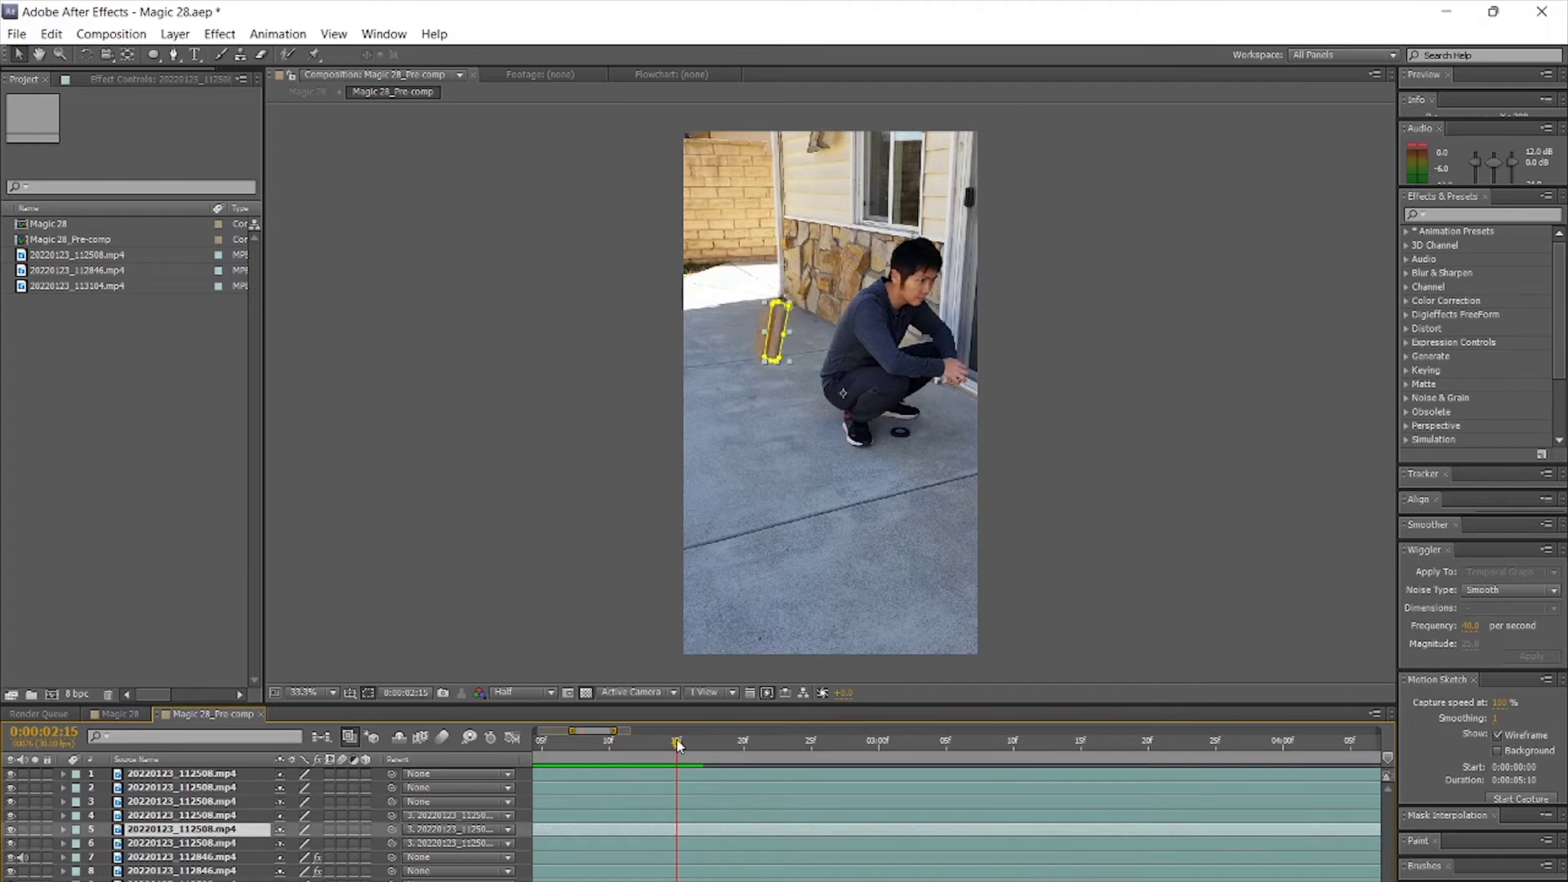
pyautogui.click(195, 816)
pyautogui.click(690, 747)
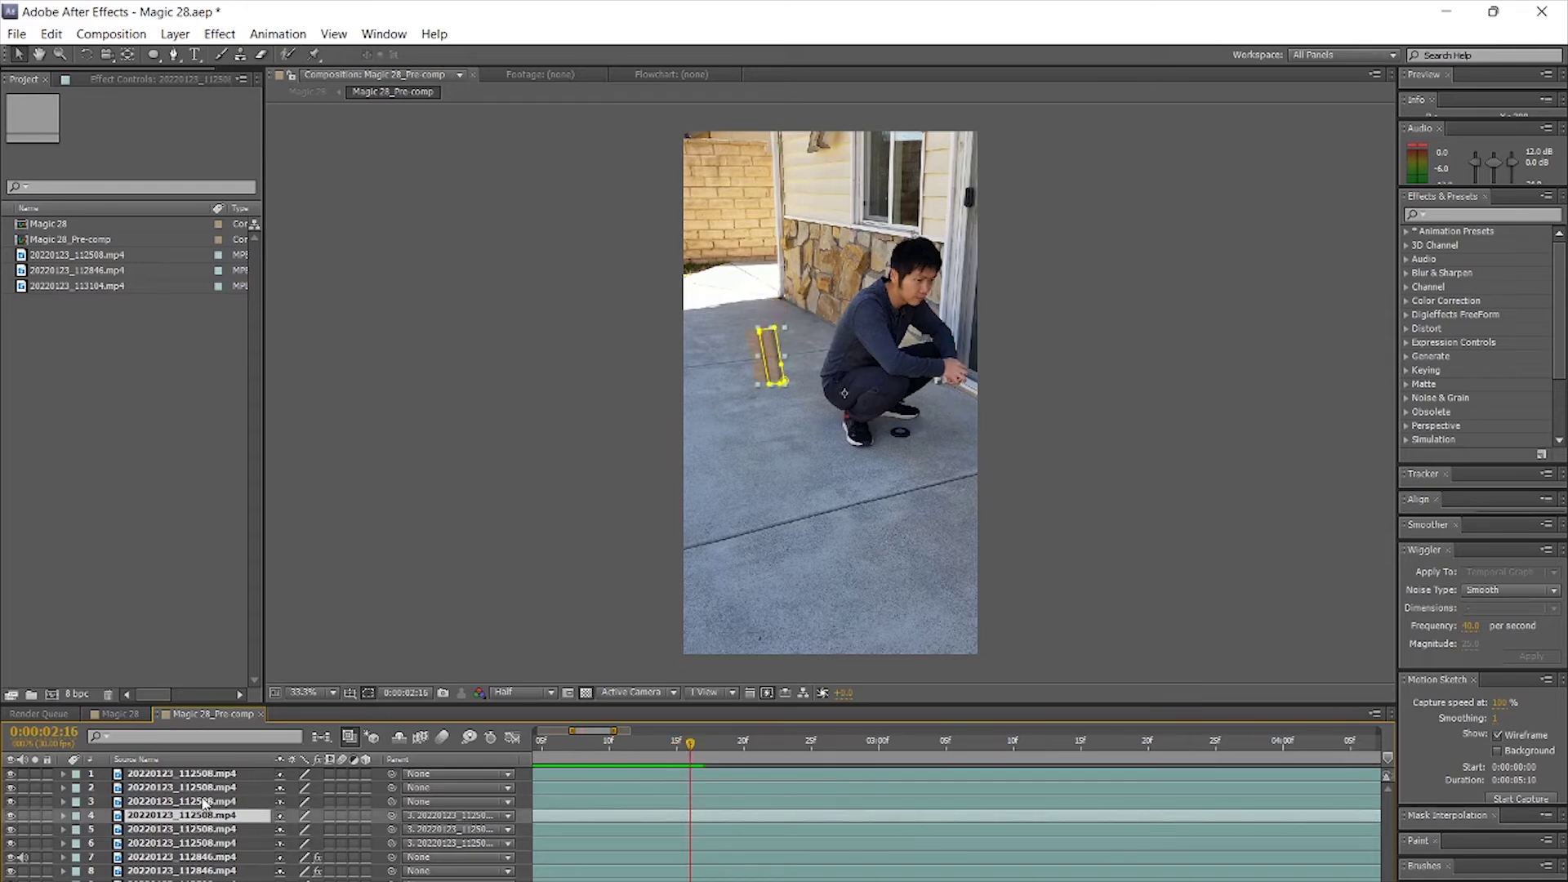
# Compare layer 3's masked piece with the overlay up close at 0:00:02:17, and hide the semi-transparent copy on layer 1
pyautogui.click(206, 804)
pyautogui.click(701, 747)
pyautogui.click(1206, 483)
pyautogui.scroll(3, 811, 375)
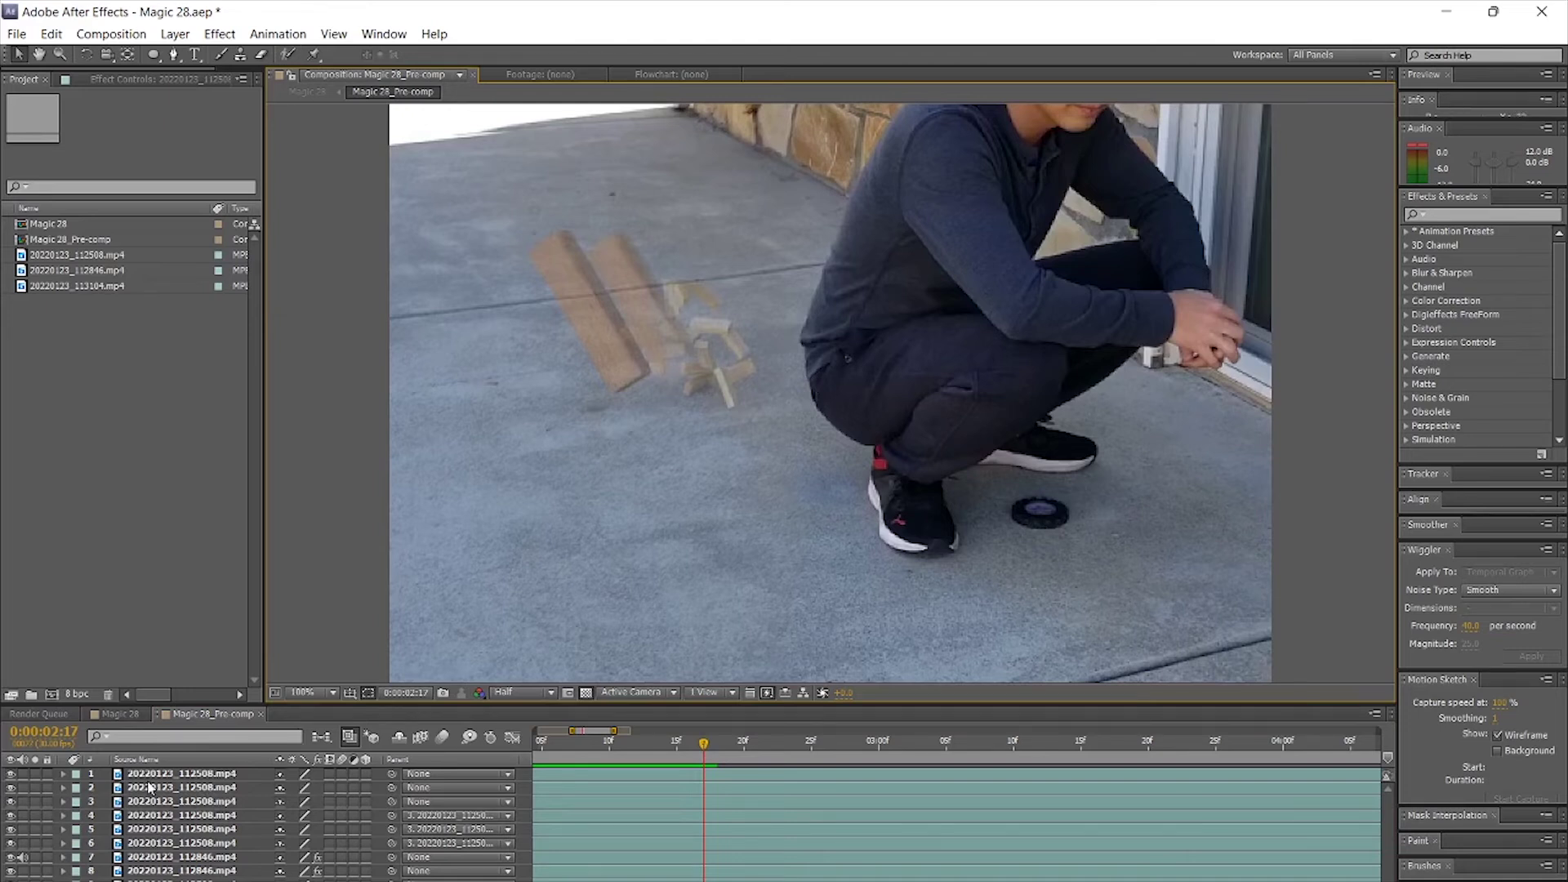
pyautogui.click(10, 773)
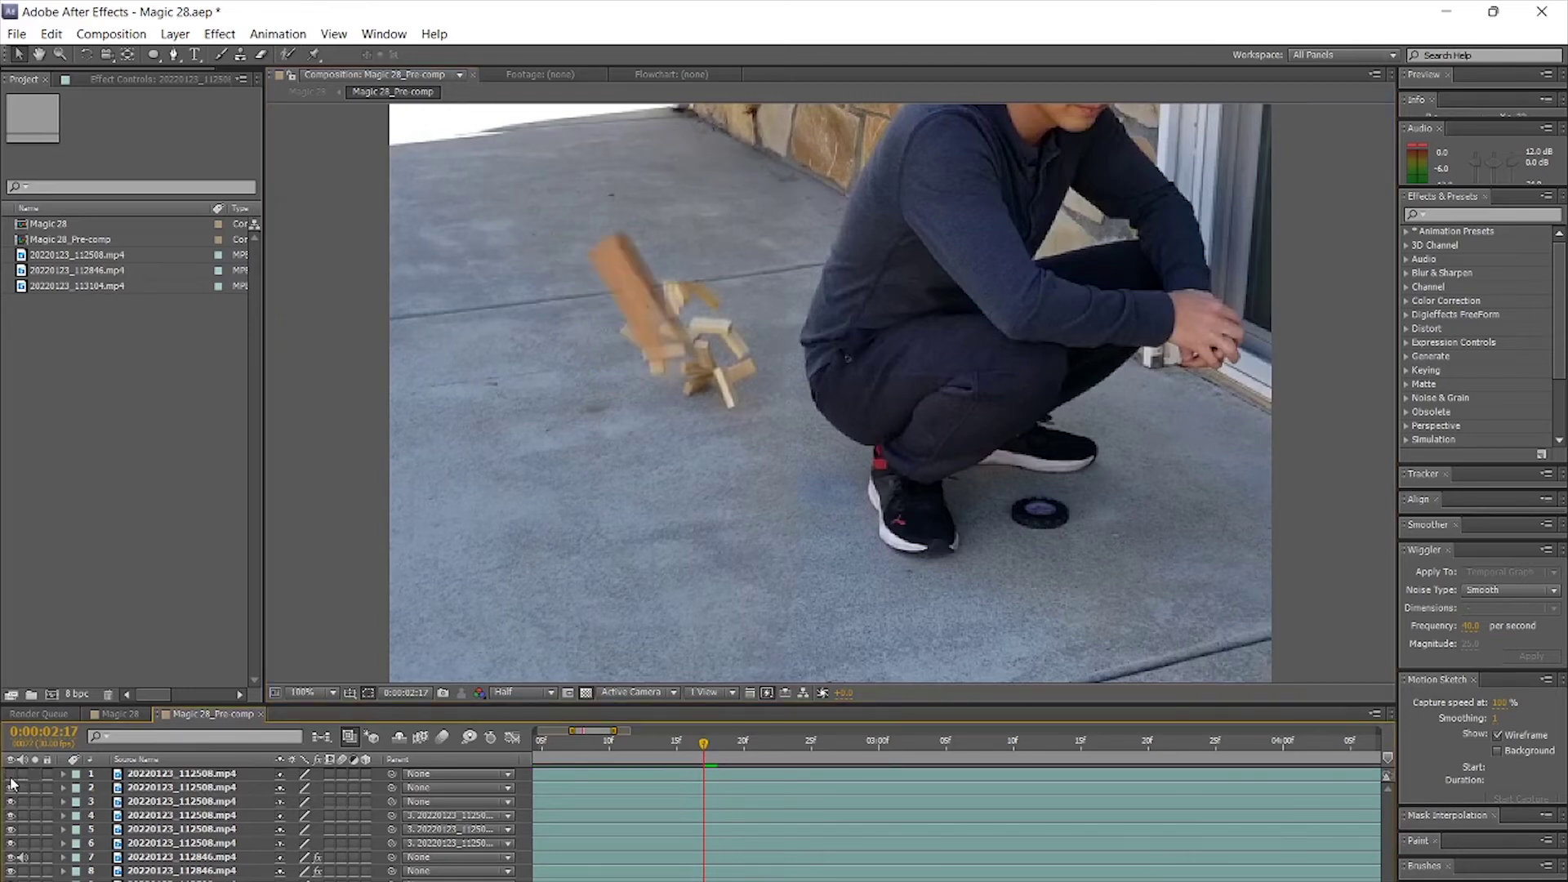
# Examine how layer 3's mask meets the falling blocks between 0:00:02:17 and 0:00:02:20, comparing it with the masks on layers 4 and 7
pyautogui.click(161, 805)
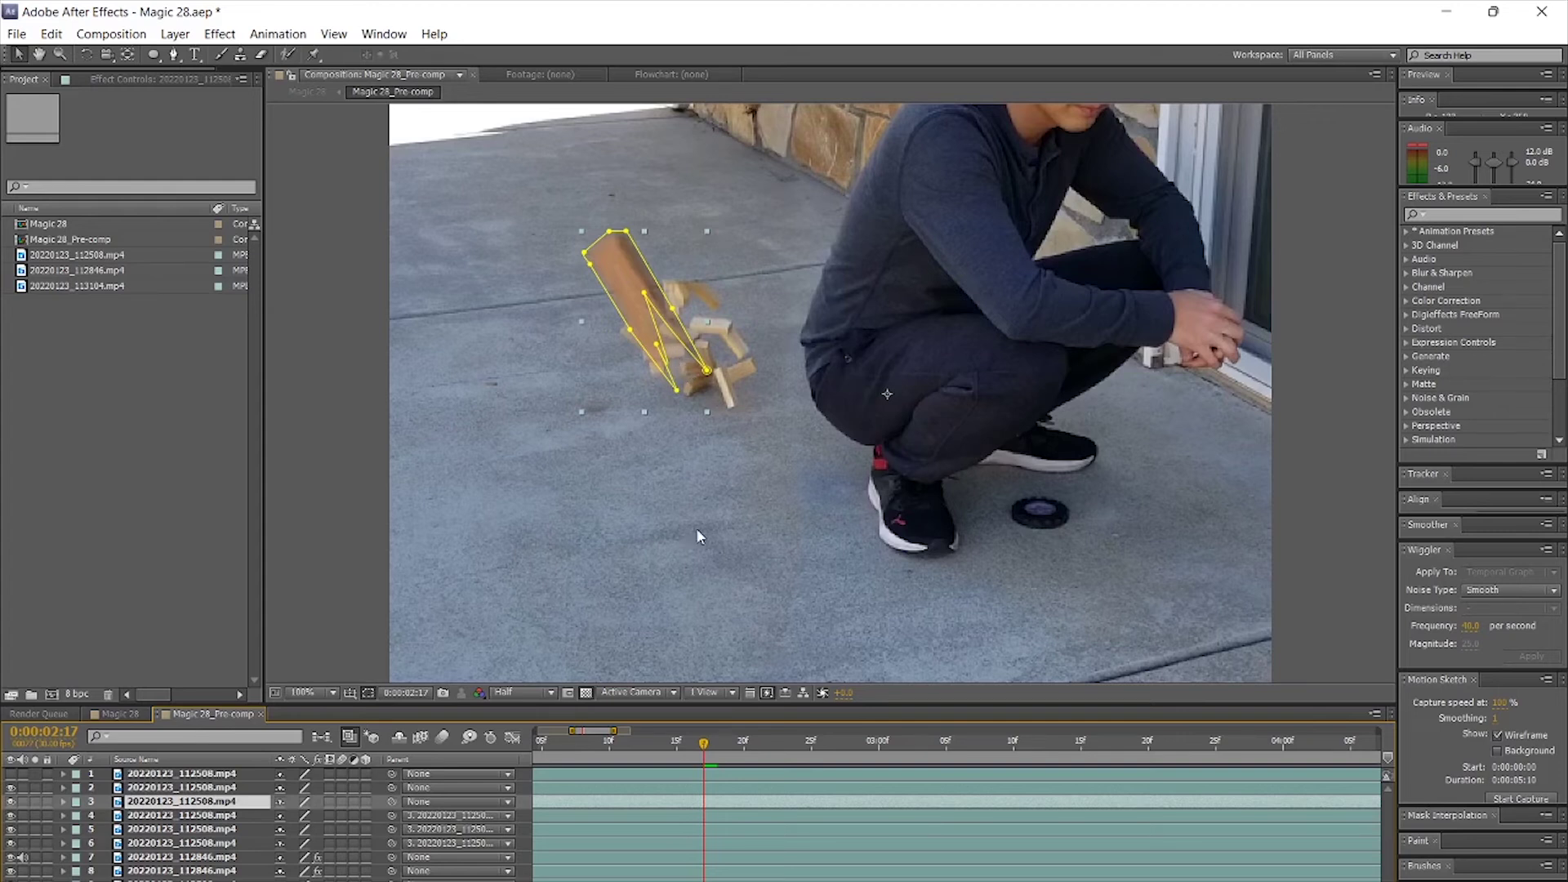
pyautogui.click(743, 743)
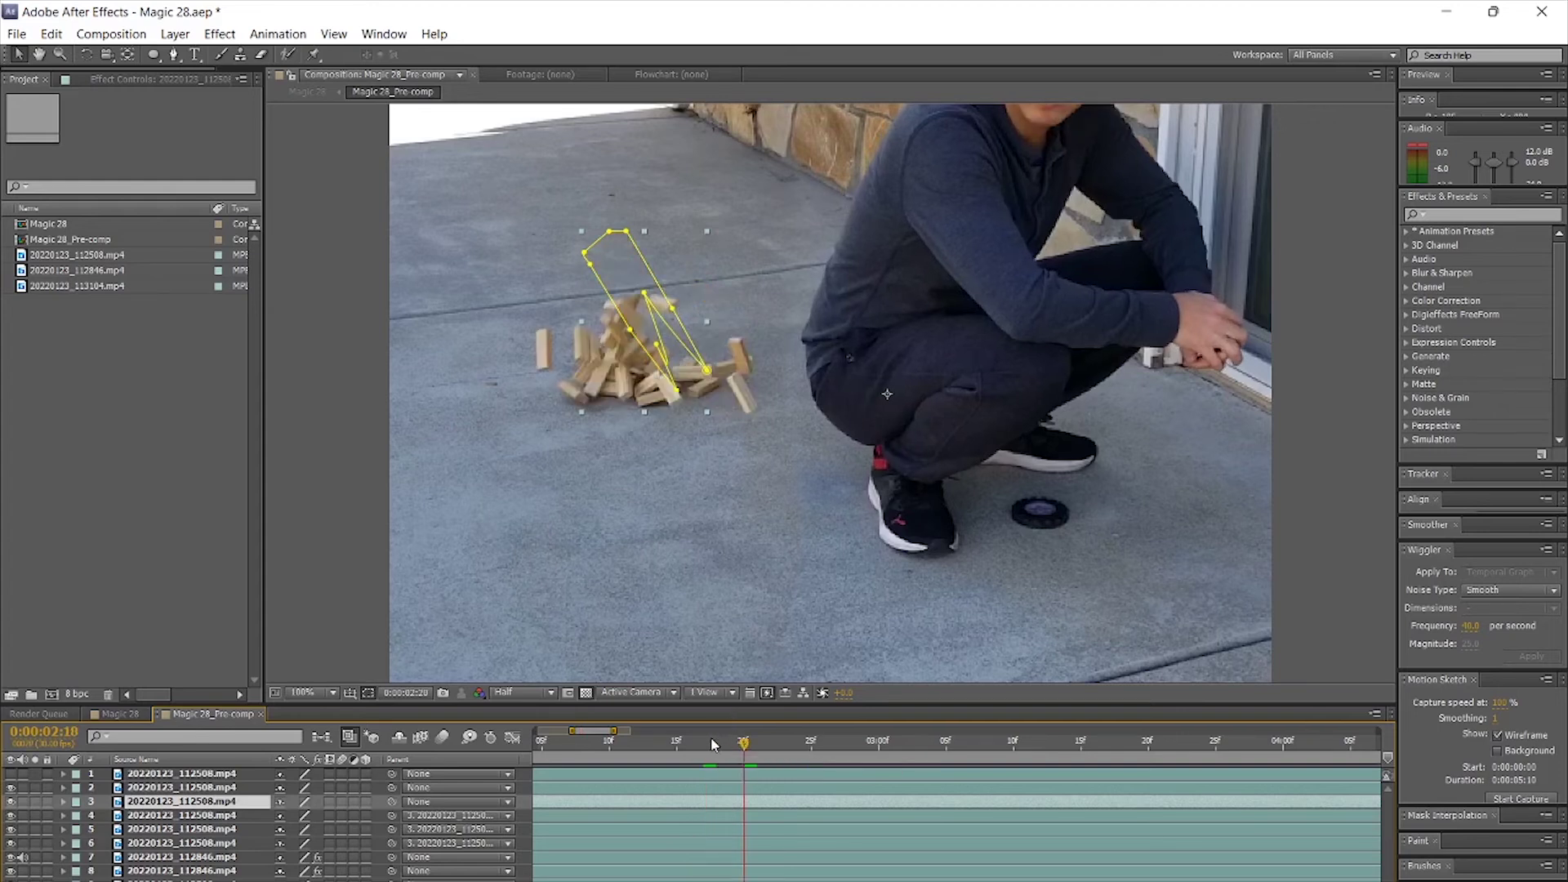
pyautogui.click(712, 742)
pyautogui.click(704, 742)
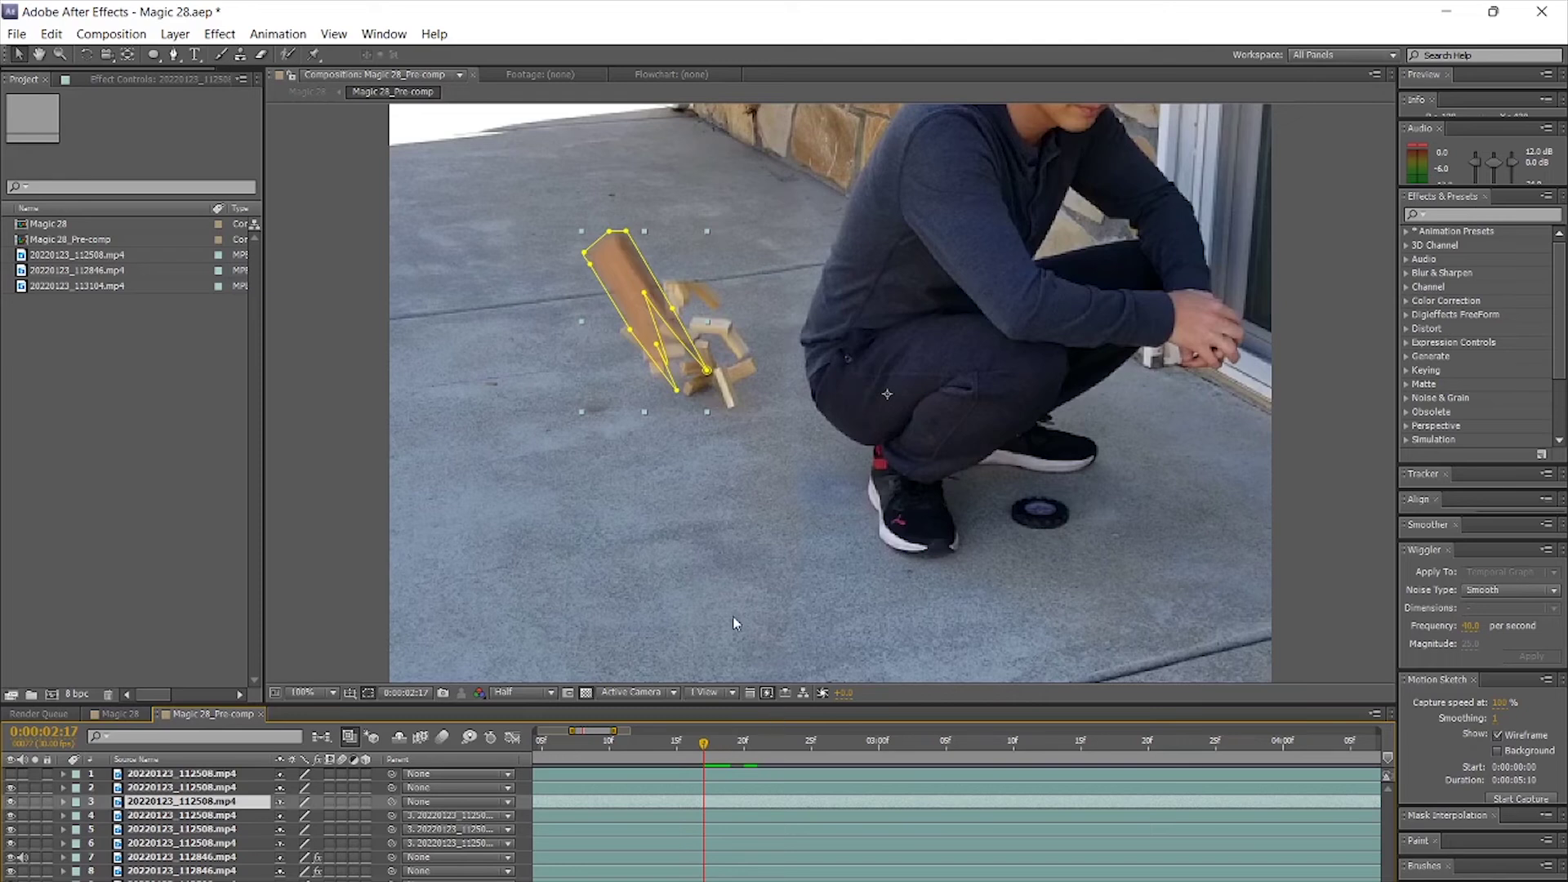
pyautogui.click(733, 518)
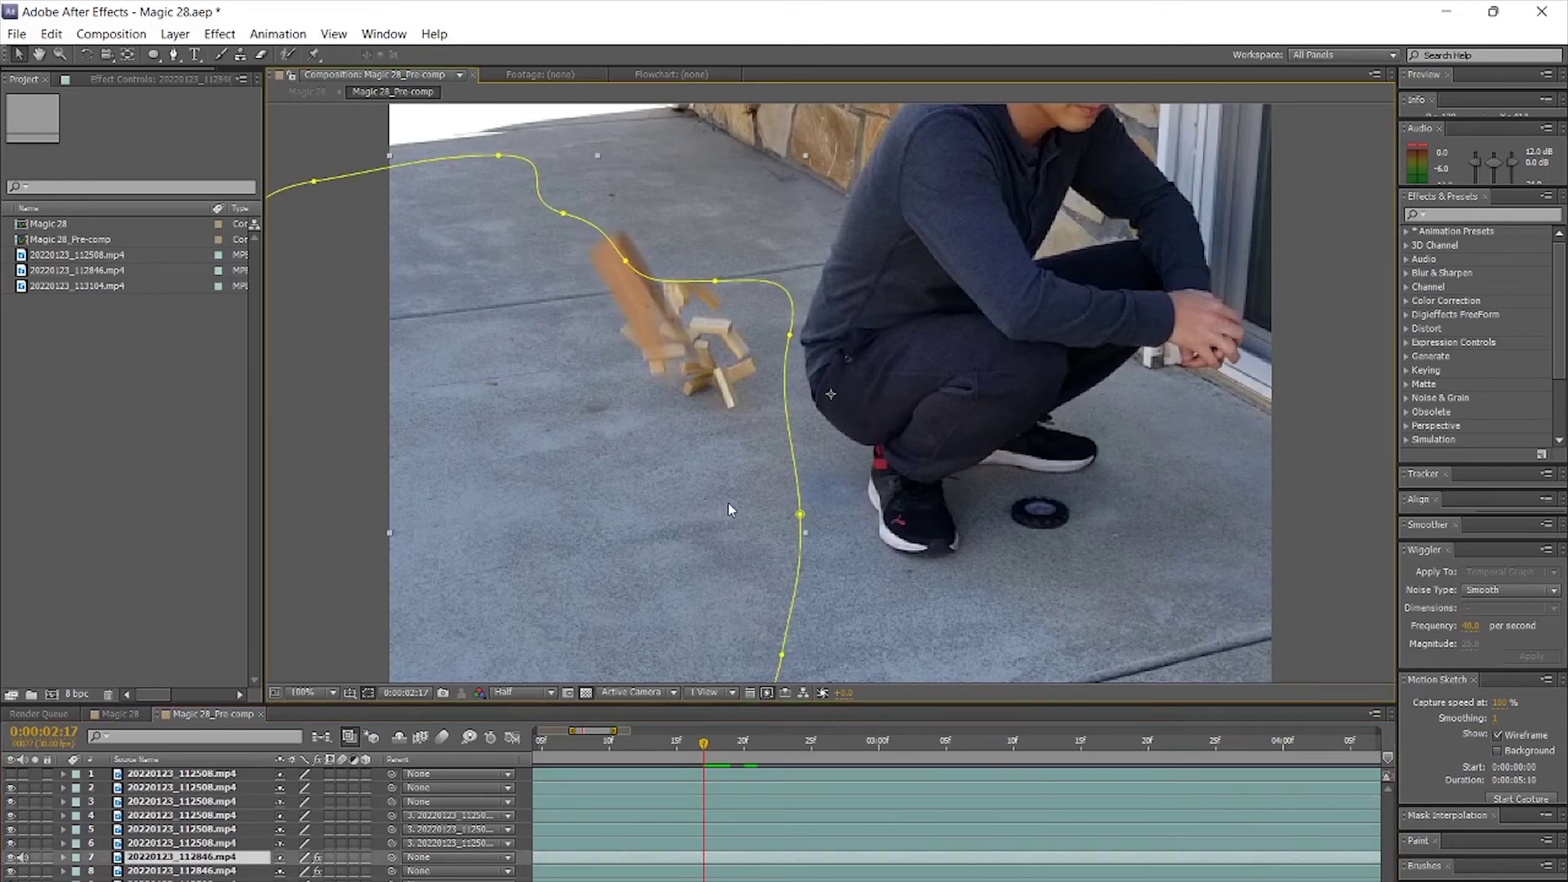
pyautogui.click(167, 819)
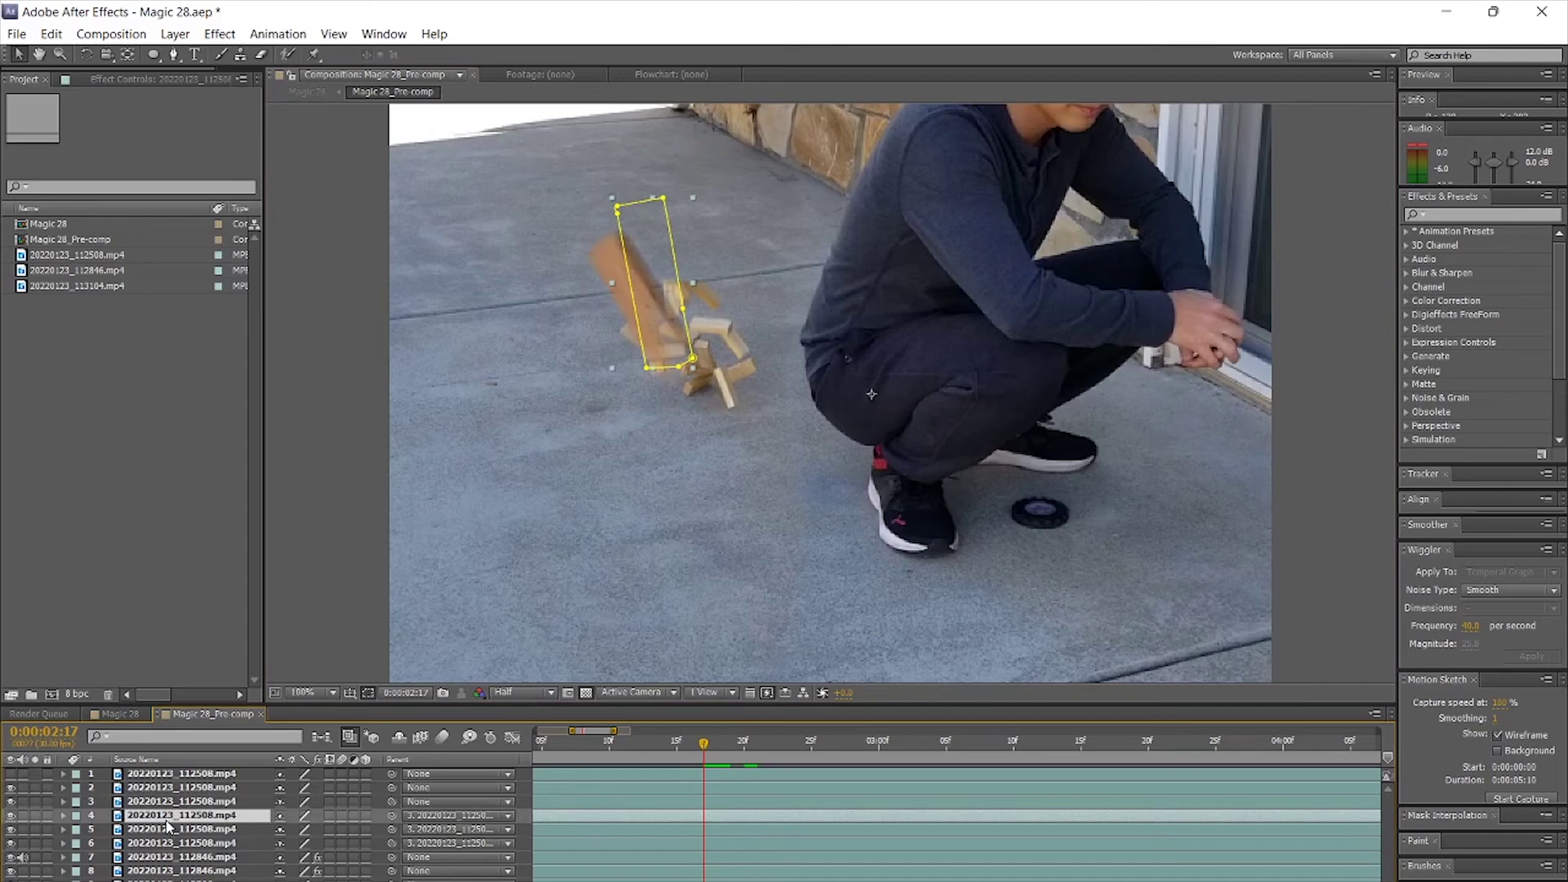
pyautogui.click(173, 802)
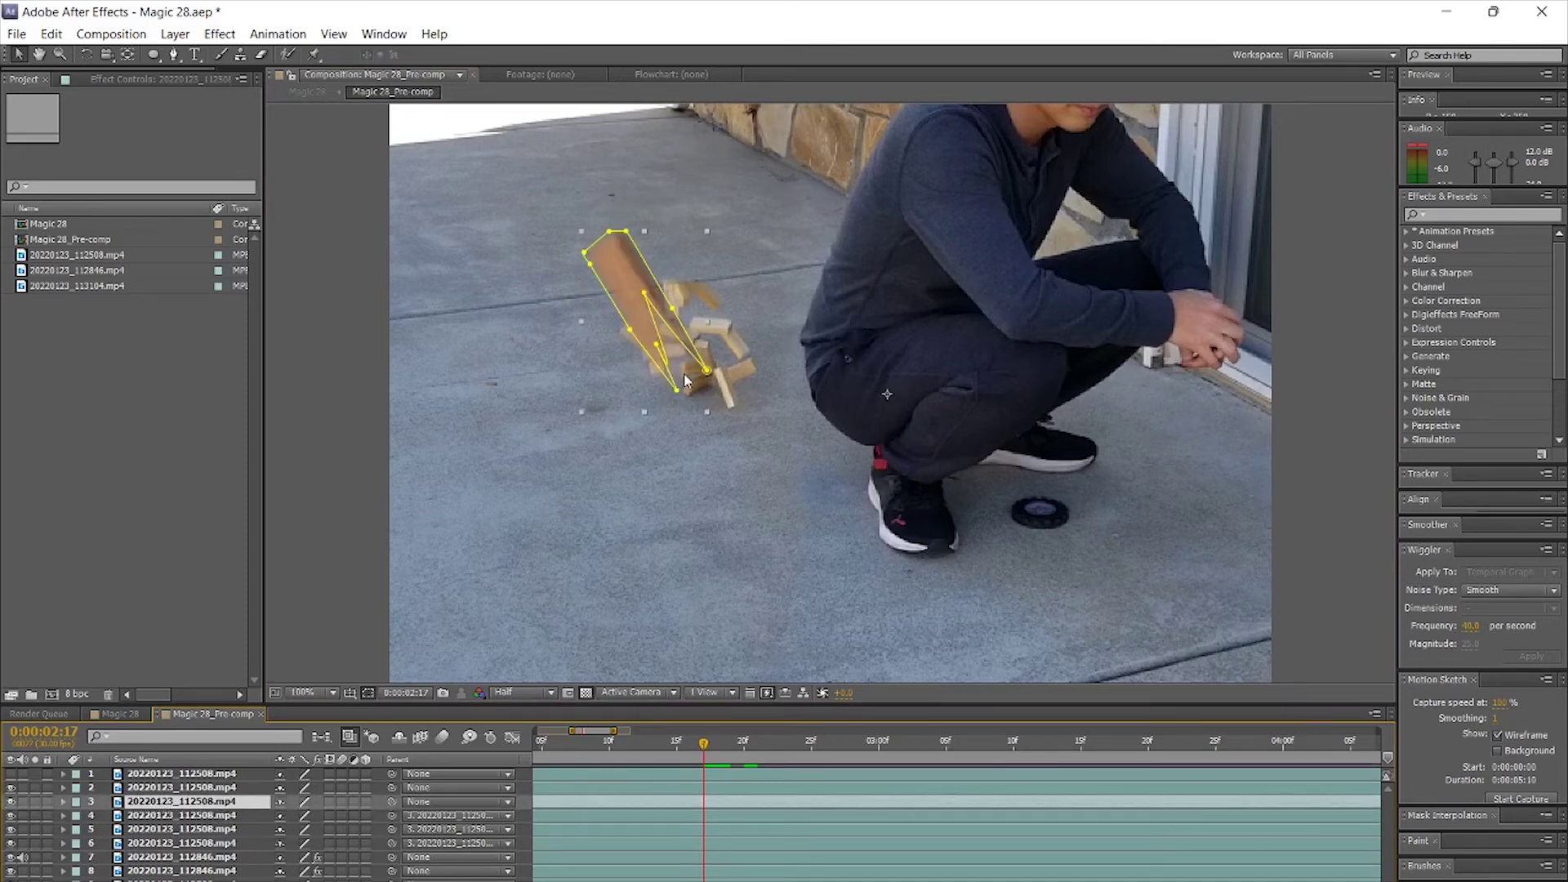
pyautogui.click(790, 877)
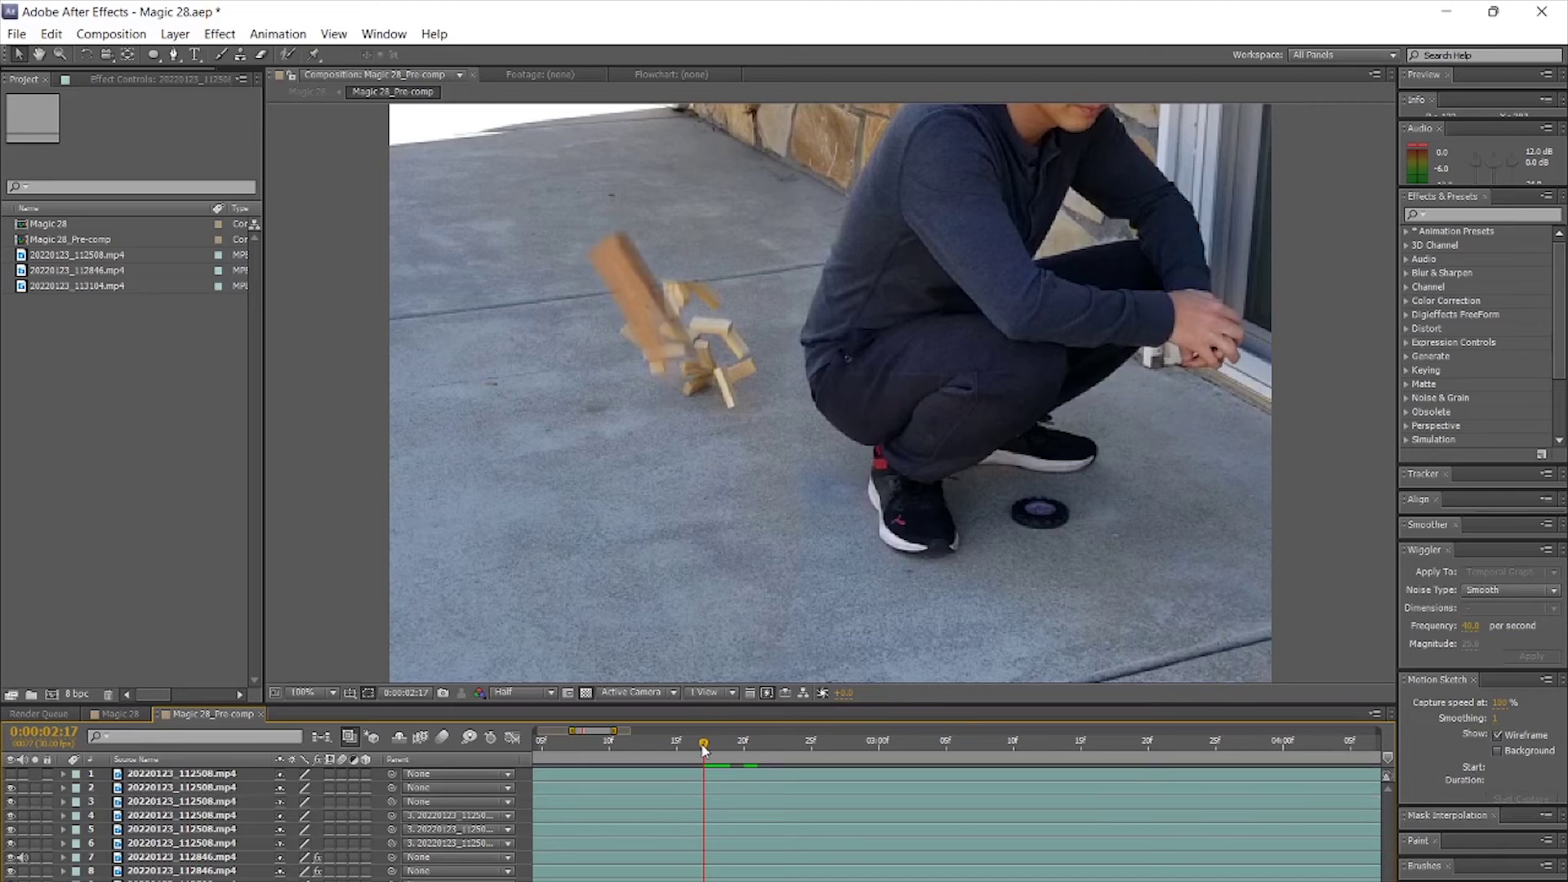
pyautogui.click(699, 796)
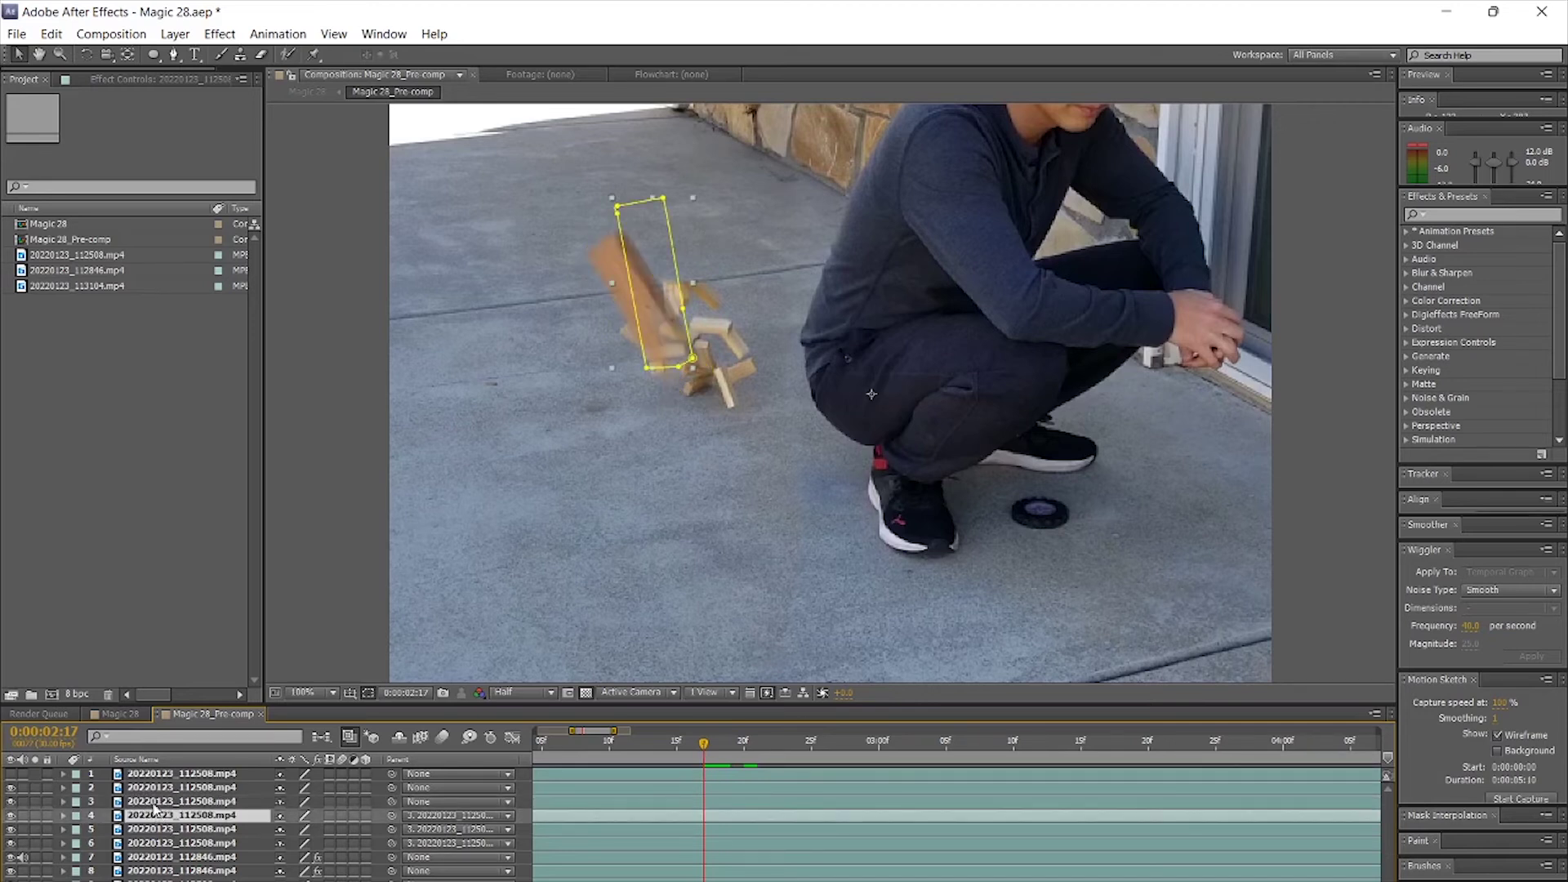
pyautogui.click(718, 744)
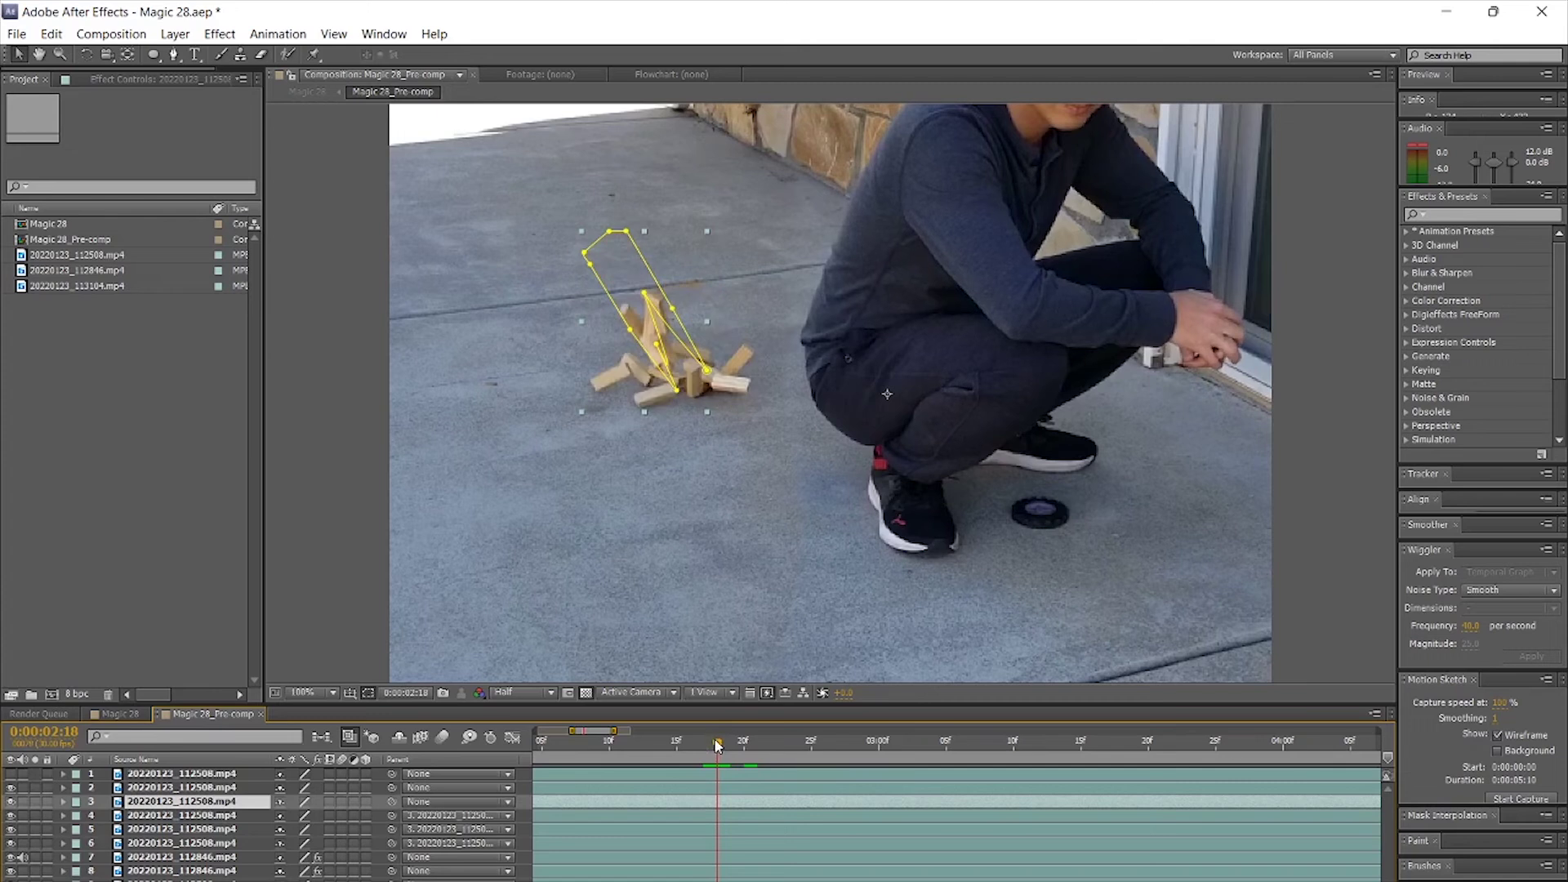
# Examine layer 3's Opacity keyframes and compare how its masked piece appears at 0:00:02:17 and 0:00:02:18
pyautogui.click(778, 741)
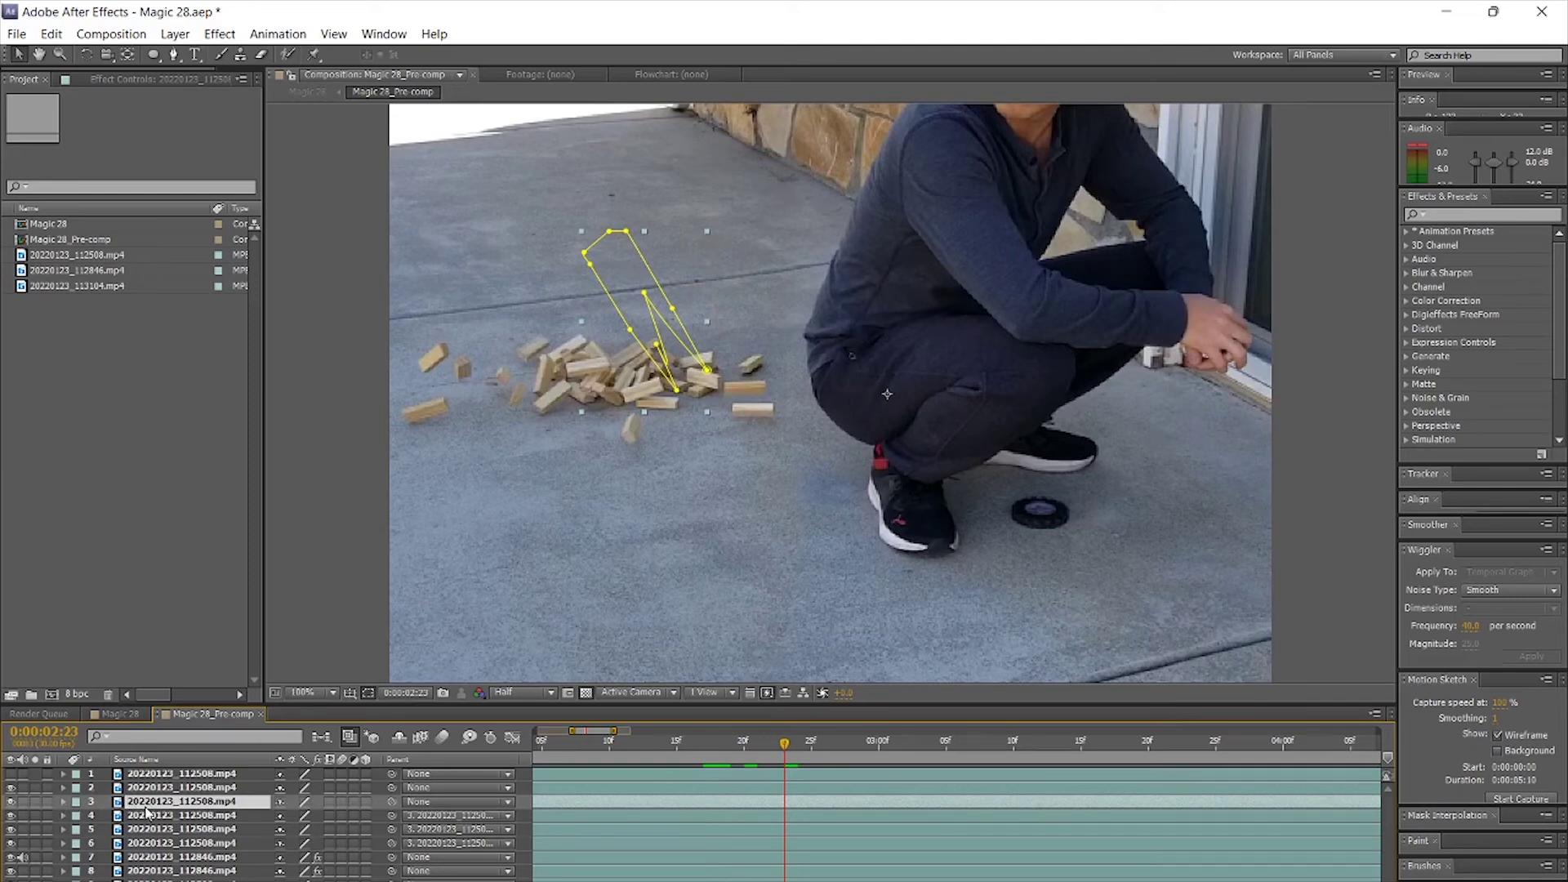
pyautogui.click(64, 802)
pyautogui.scroll(-4, 591, 831)
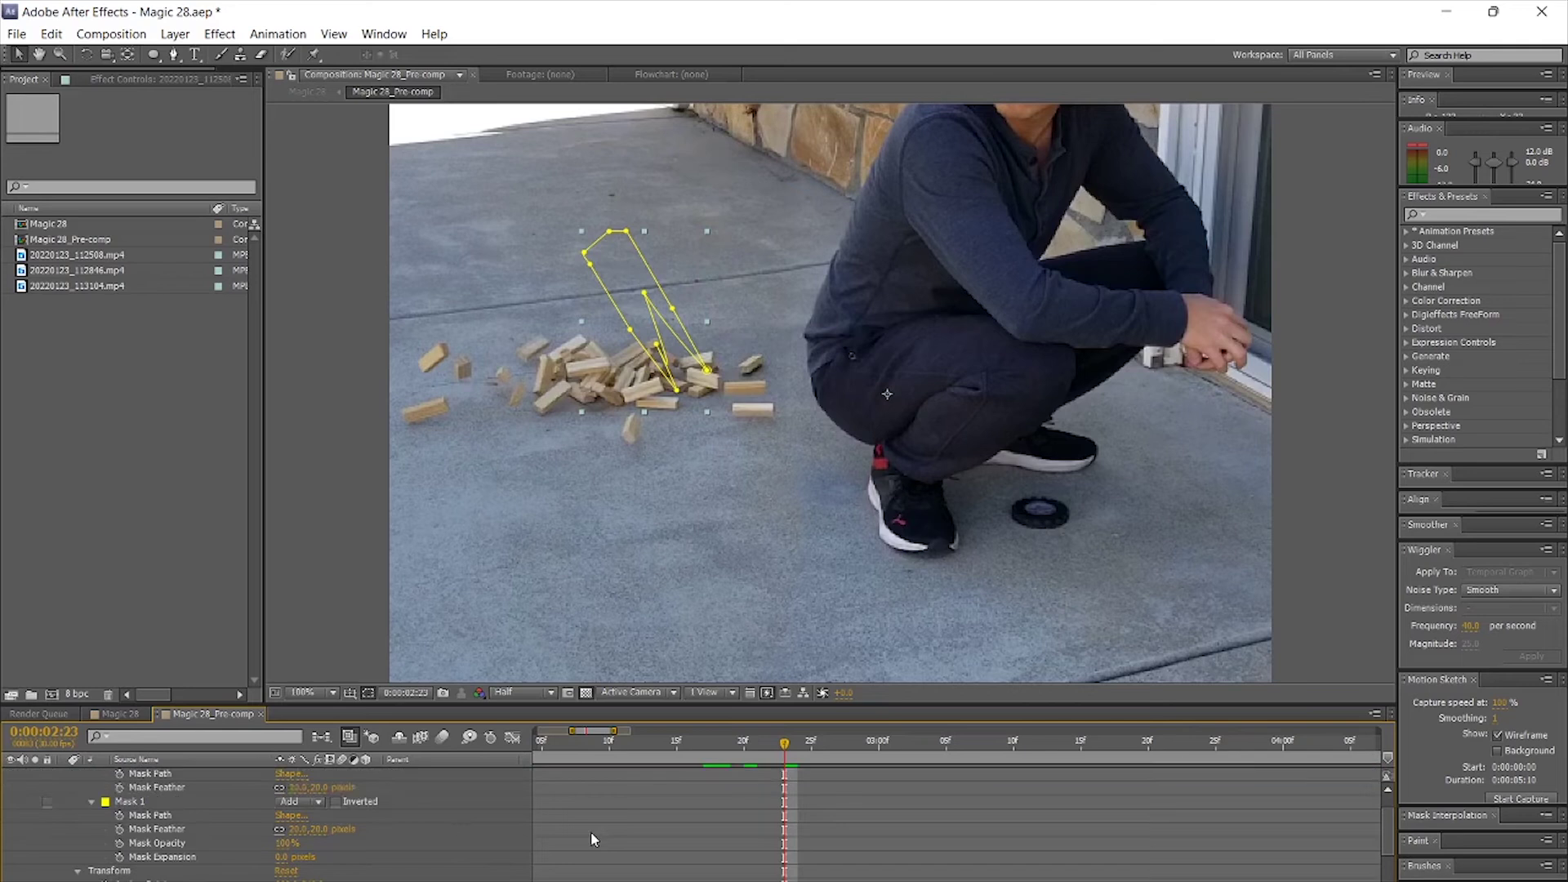
pyautogui.click(704, 741)
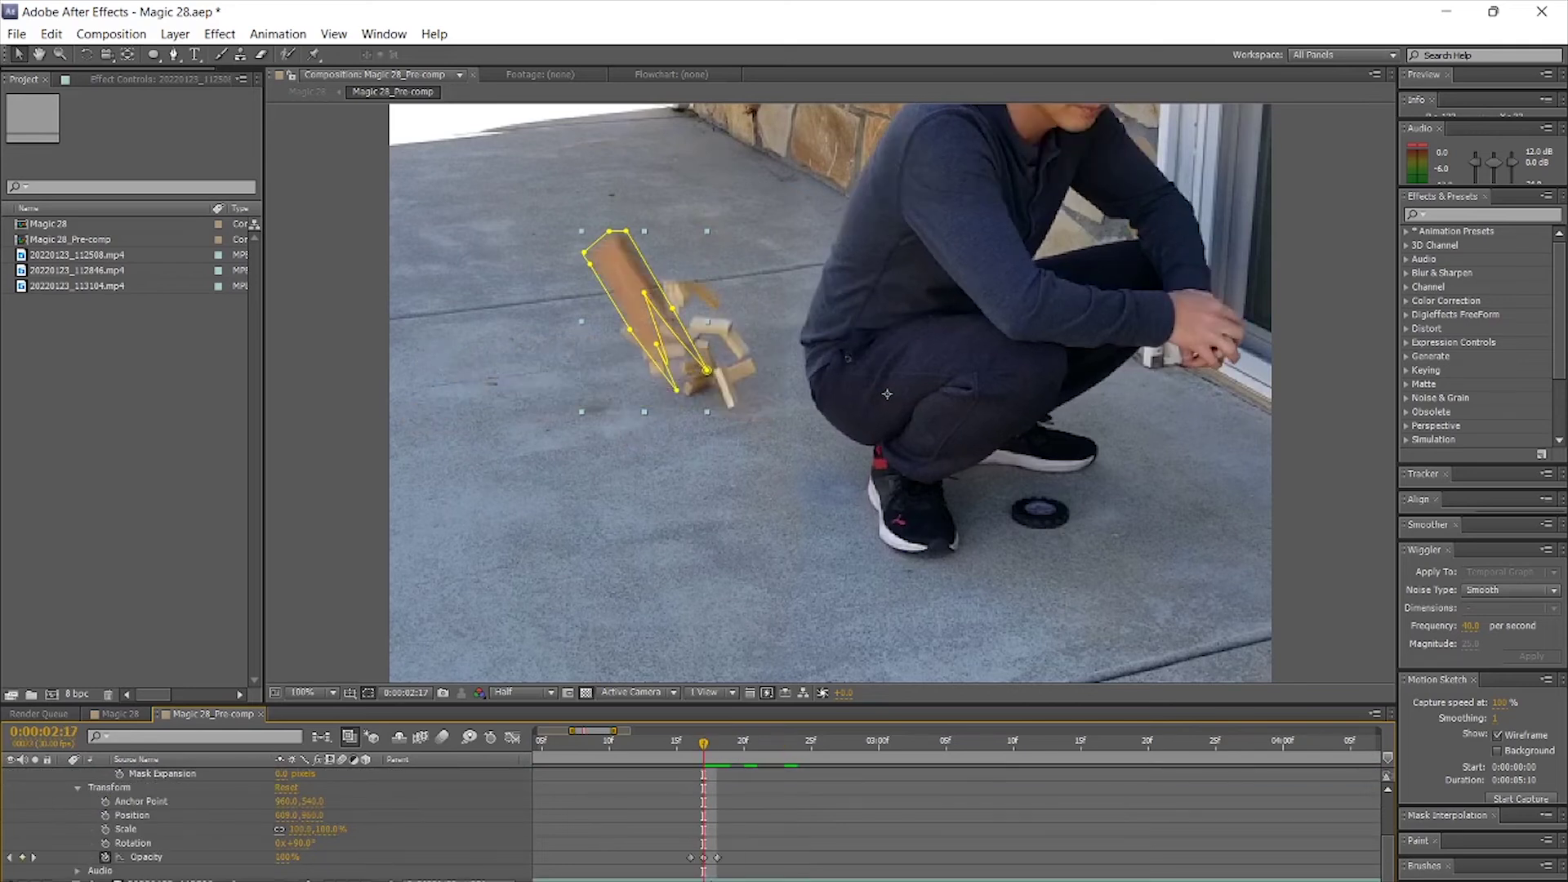
pyautogui.scroll(3, 717, 801)
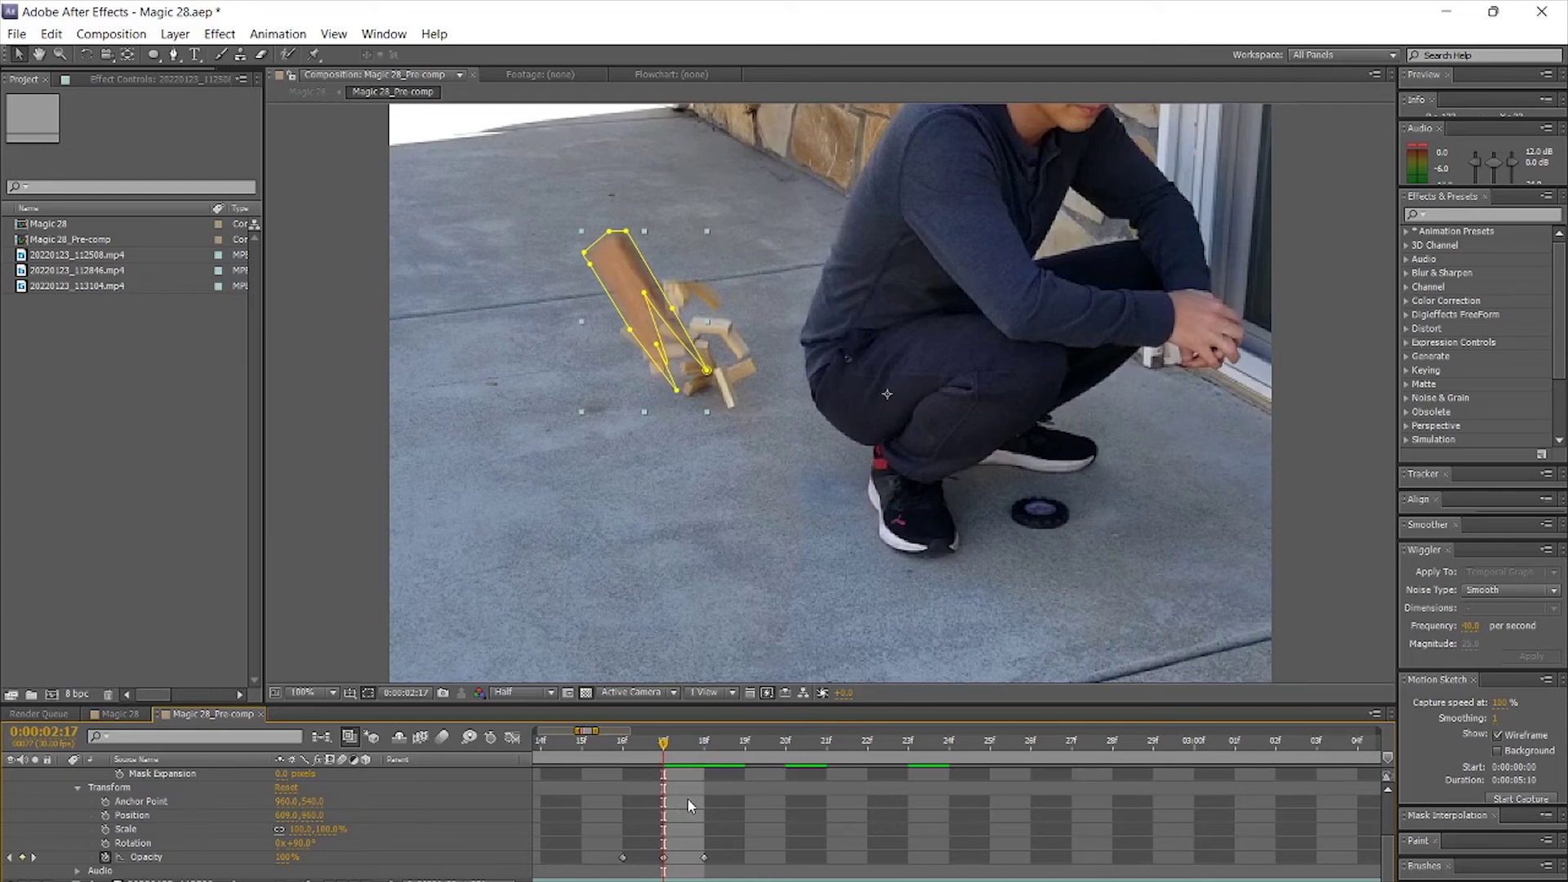
pyautogui.click(696, 738)
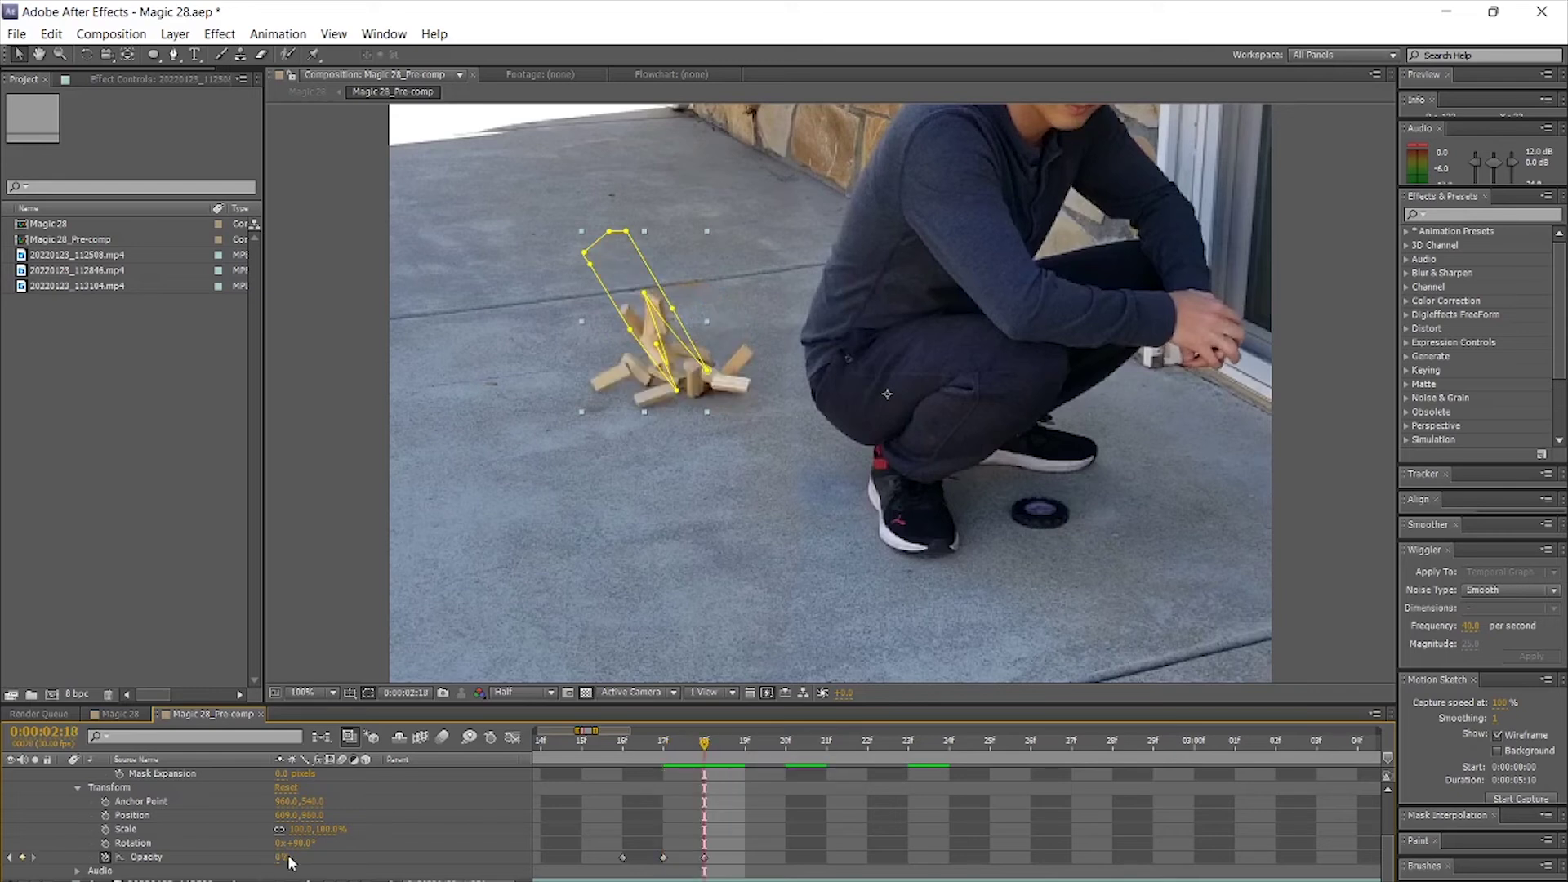
pyautogui.click(699, 856)
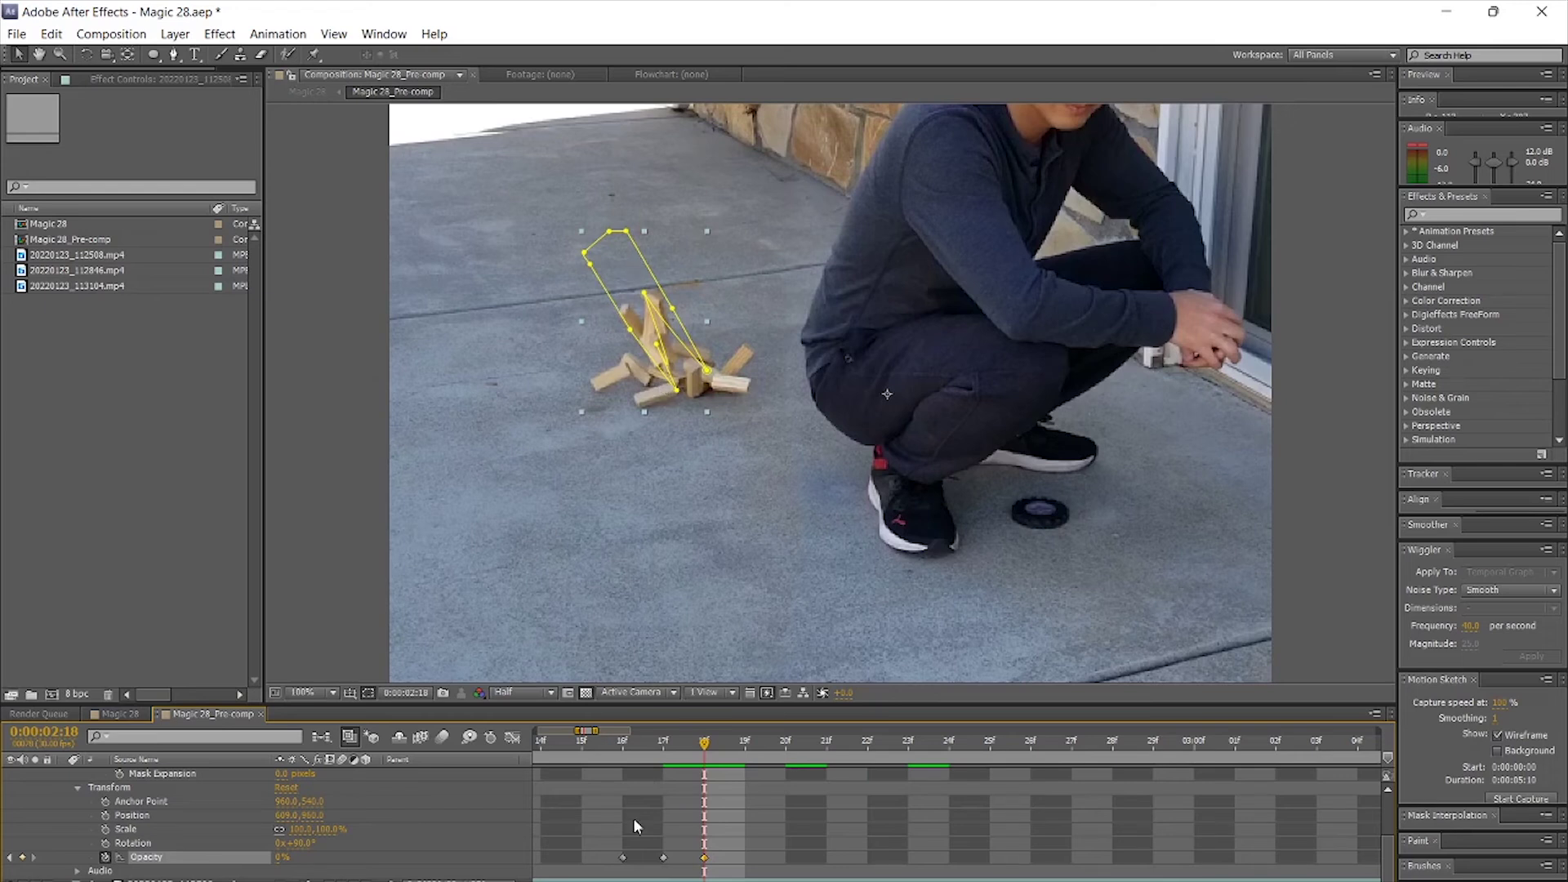
pyautogui.click(668, 743)
pyautogui.click(691, 744)
pyautogui.click(671, 743)
pyautogui.click(690, 744)
# Preview the falling blocks from 0:00:02:15 with the whole frame fitted in the viewer, and collapse layer 3's properties
pyautogui.click(760, 787)
pyautogui.scroll(-1, 701, 423)
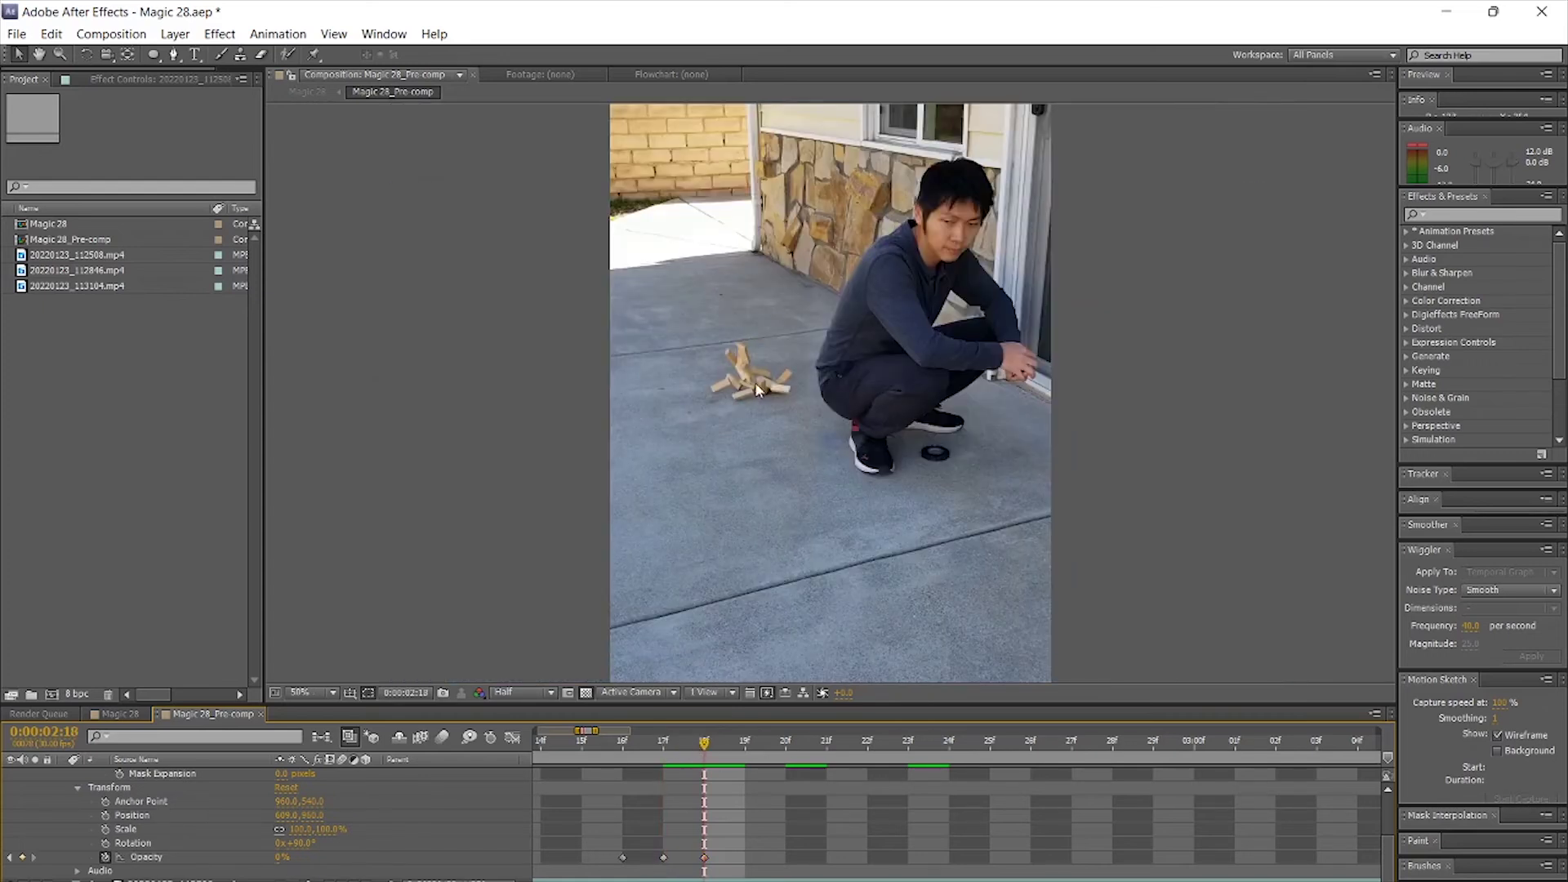
pyautogui.scroll(1, 760, 386)
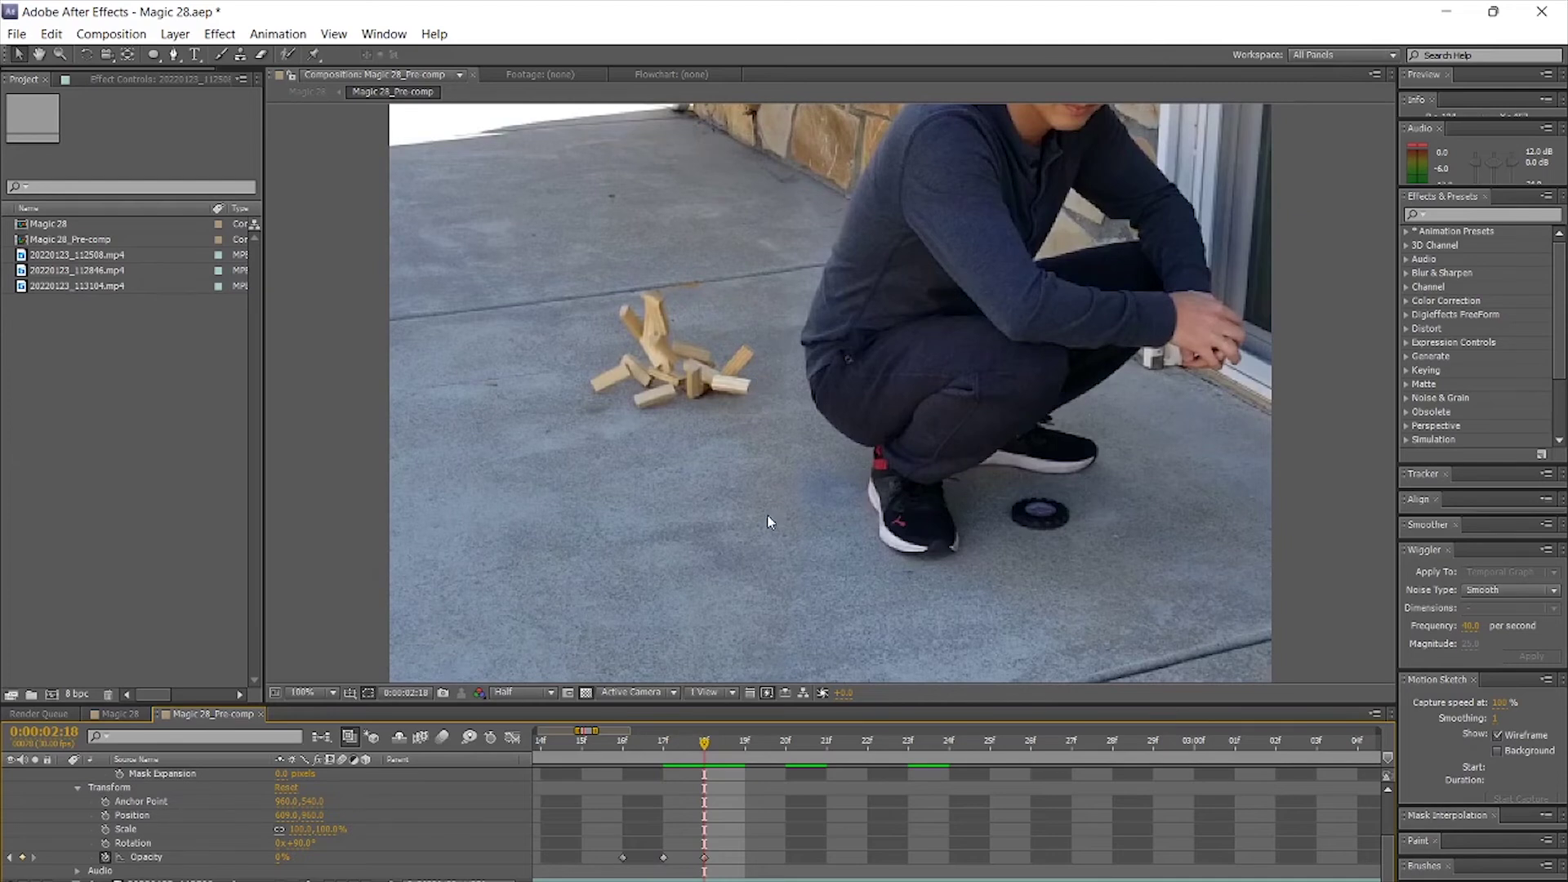
pyautogui.scroll(-1, 736, 485)
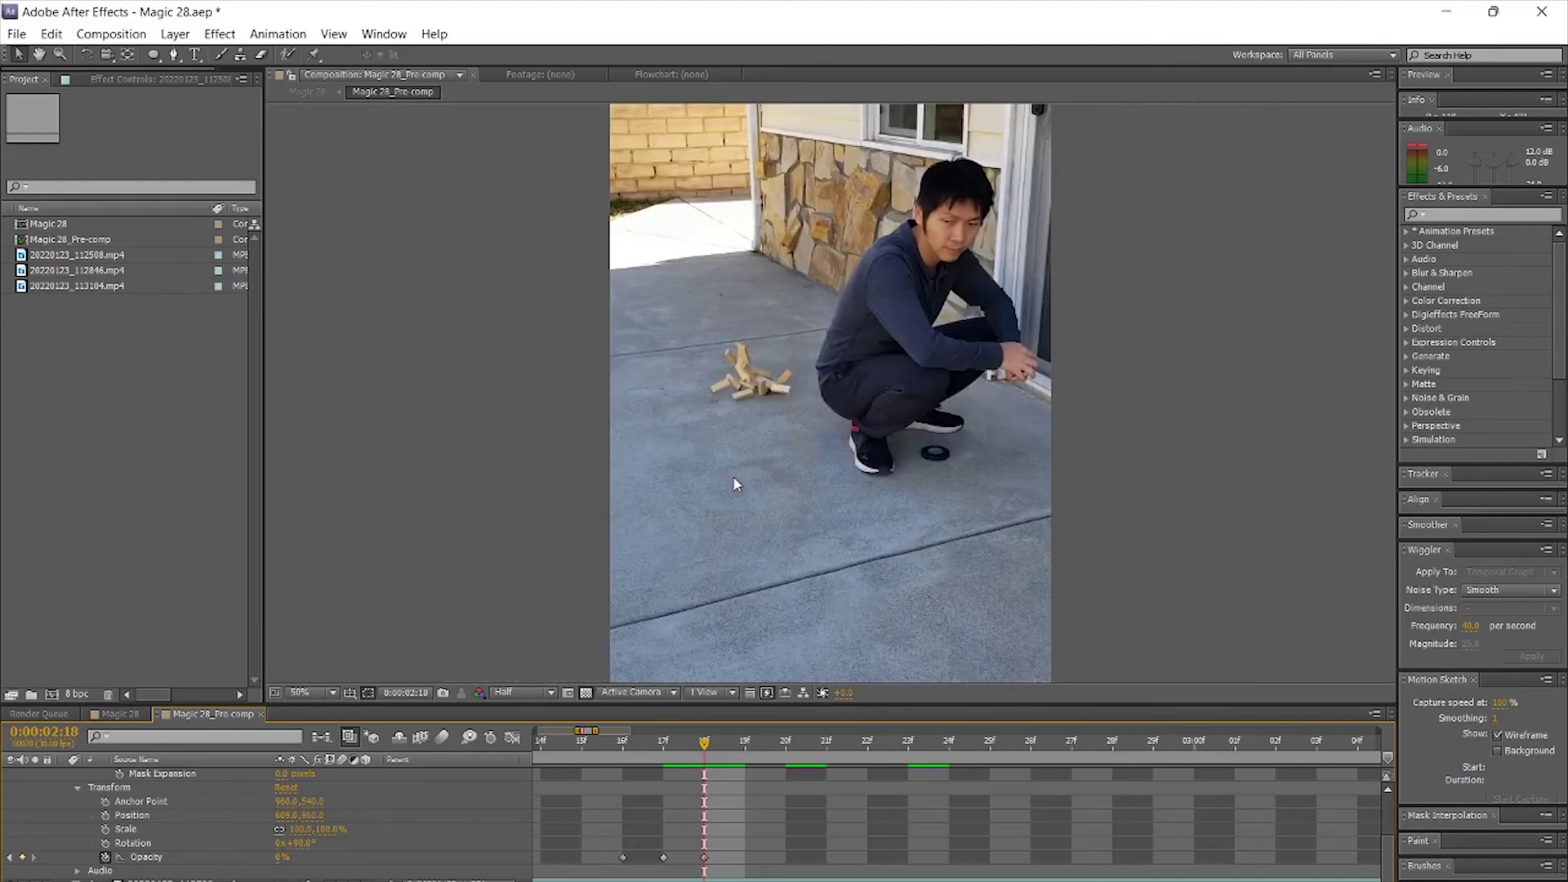
pyautogui.click(332, 692)
pyautogui.click(352, 357)
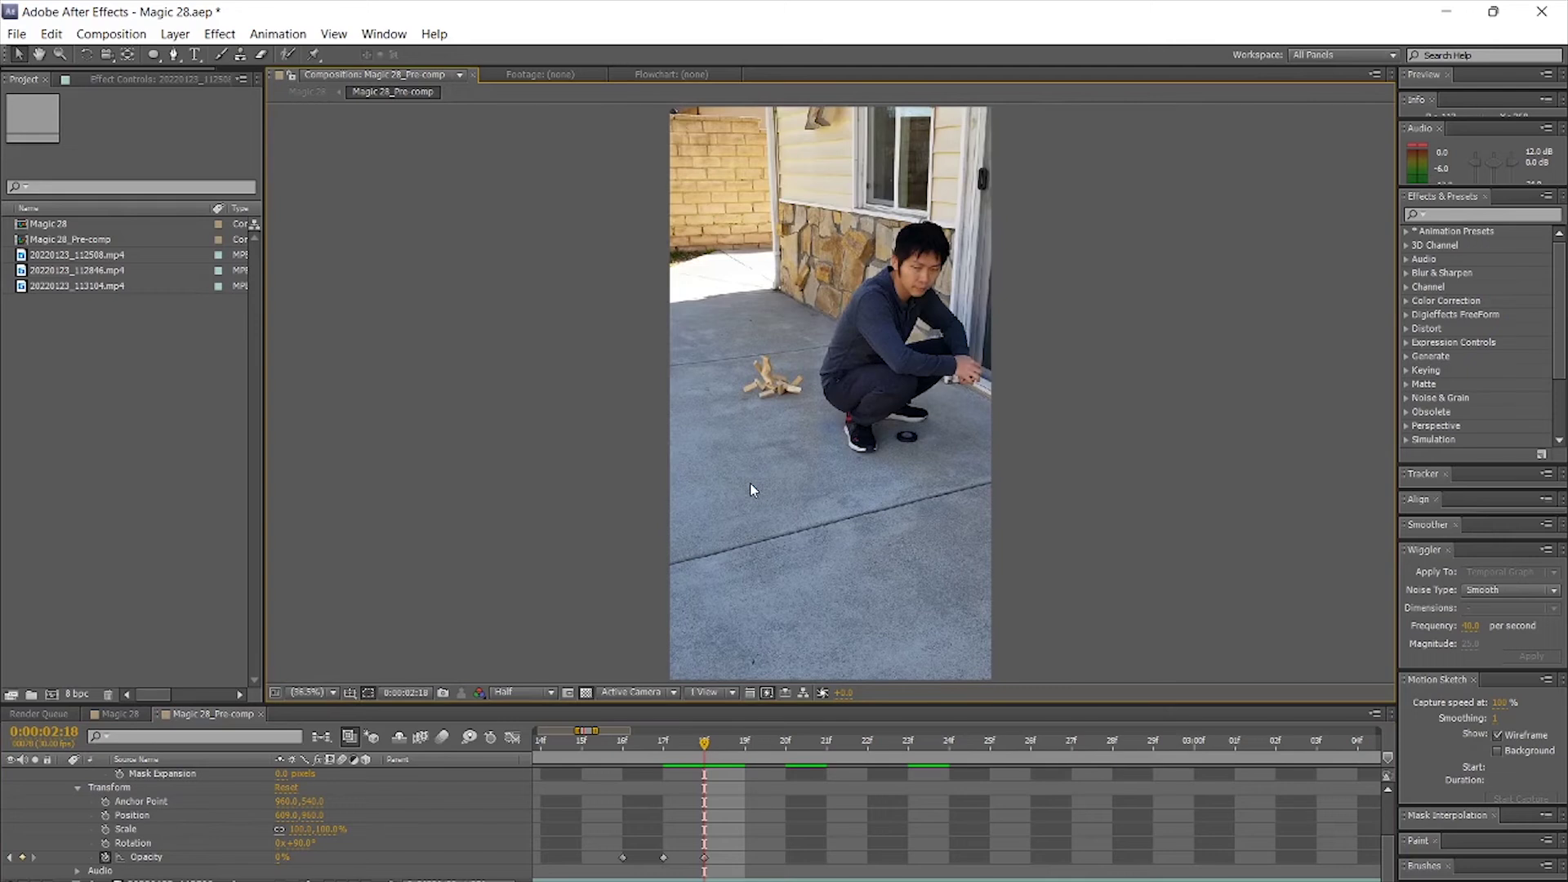
pyautogui.moveTo(723, 741); pyautogui.dragTo(793, 743)
pyautogui.click(585, 747)
pyautogui.press('space')
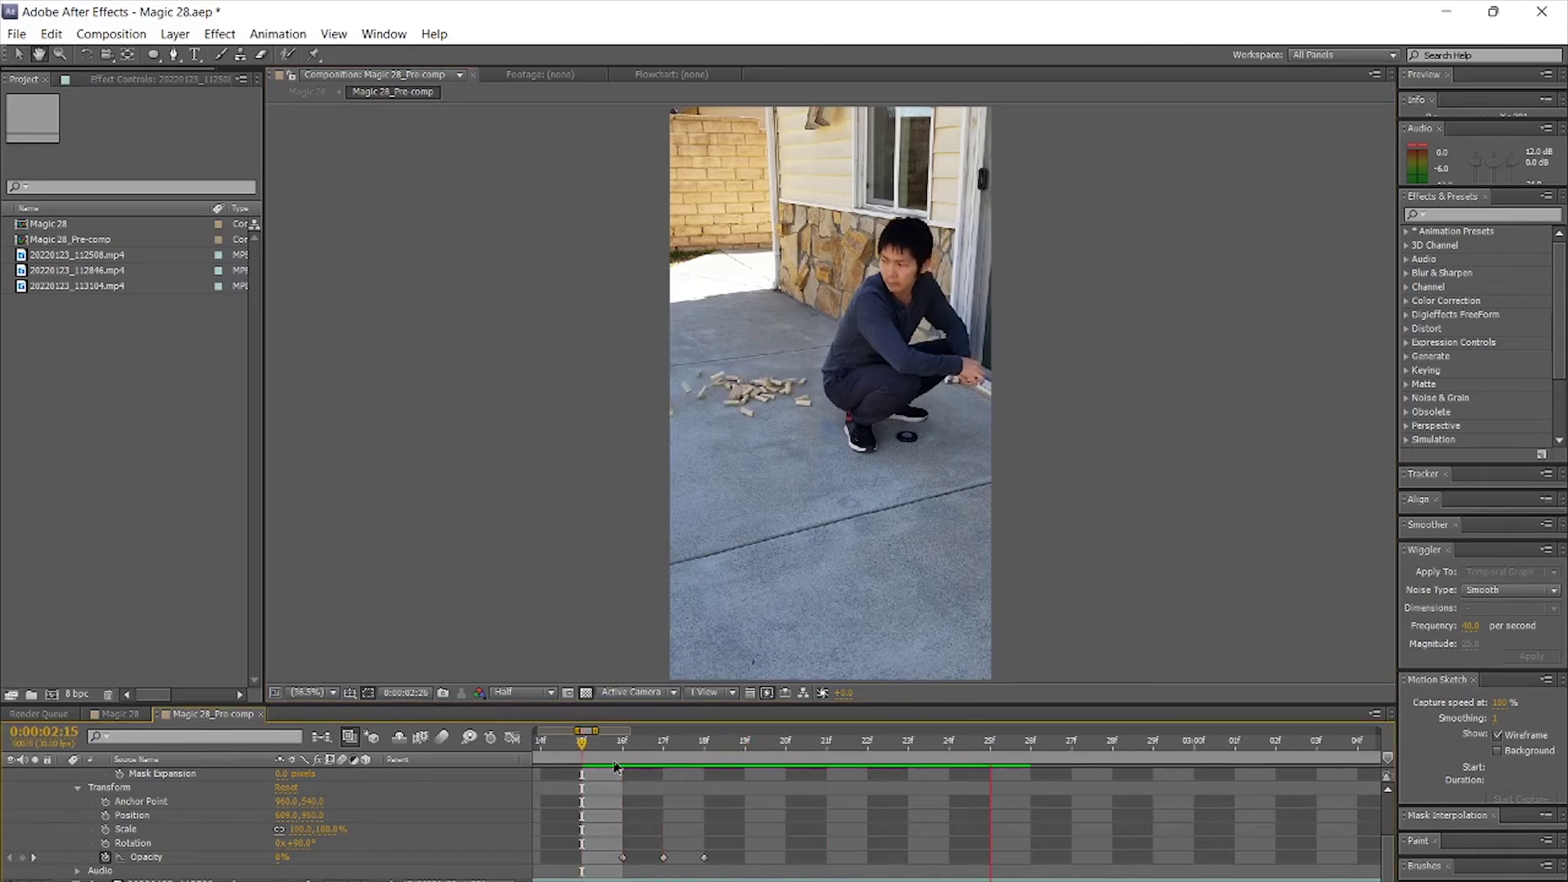
pyautogui.scroll(2, 149, 811)
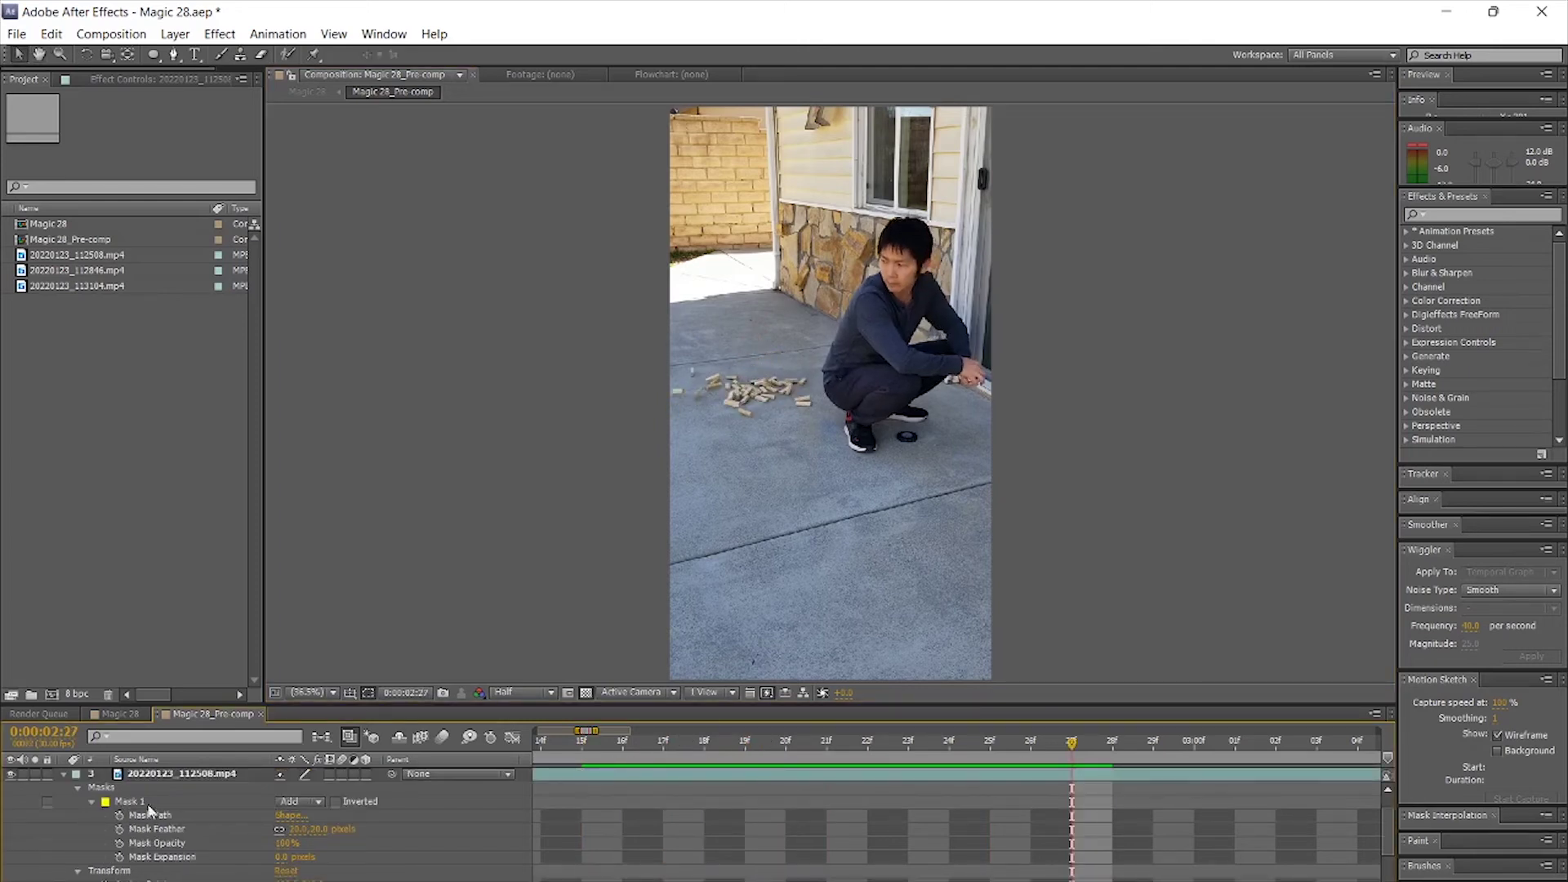
pyautogui.click(64, 775)
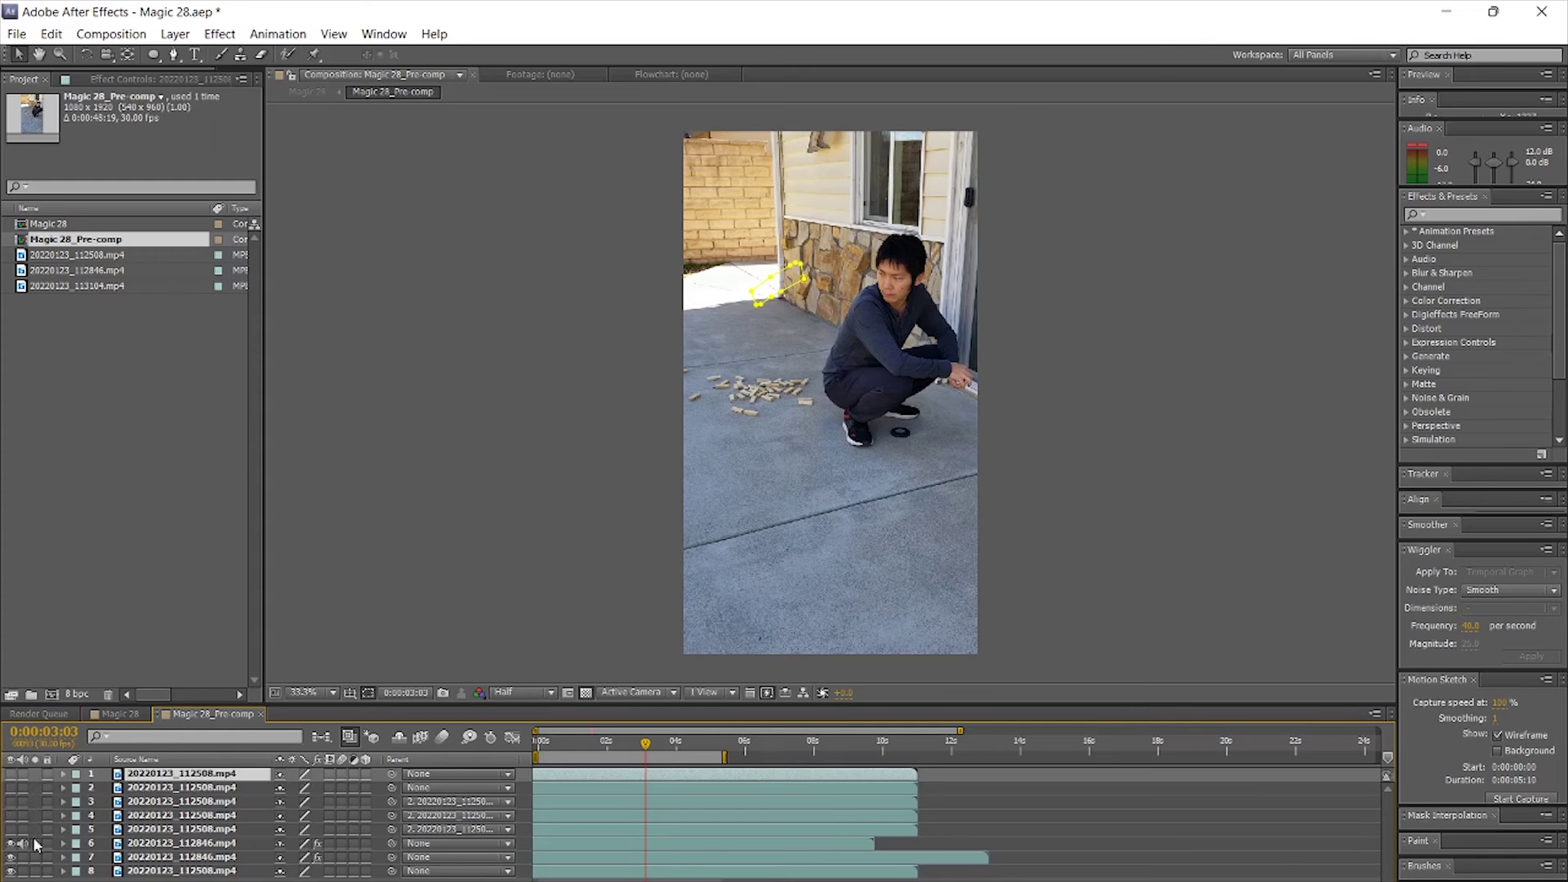
# Examine layer 6's mask edge and its Brightness & Contrast settings against the surrounding ground at 0:00:03:03
pyautogui.click(163, 846)
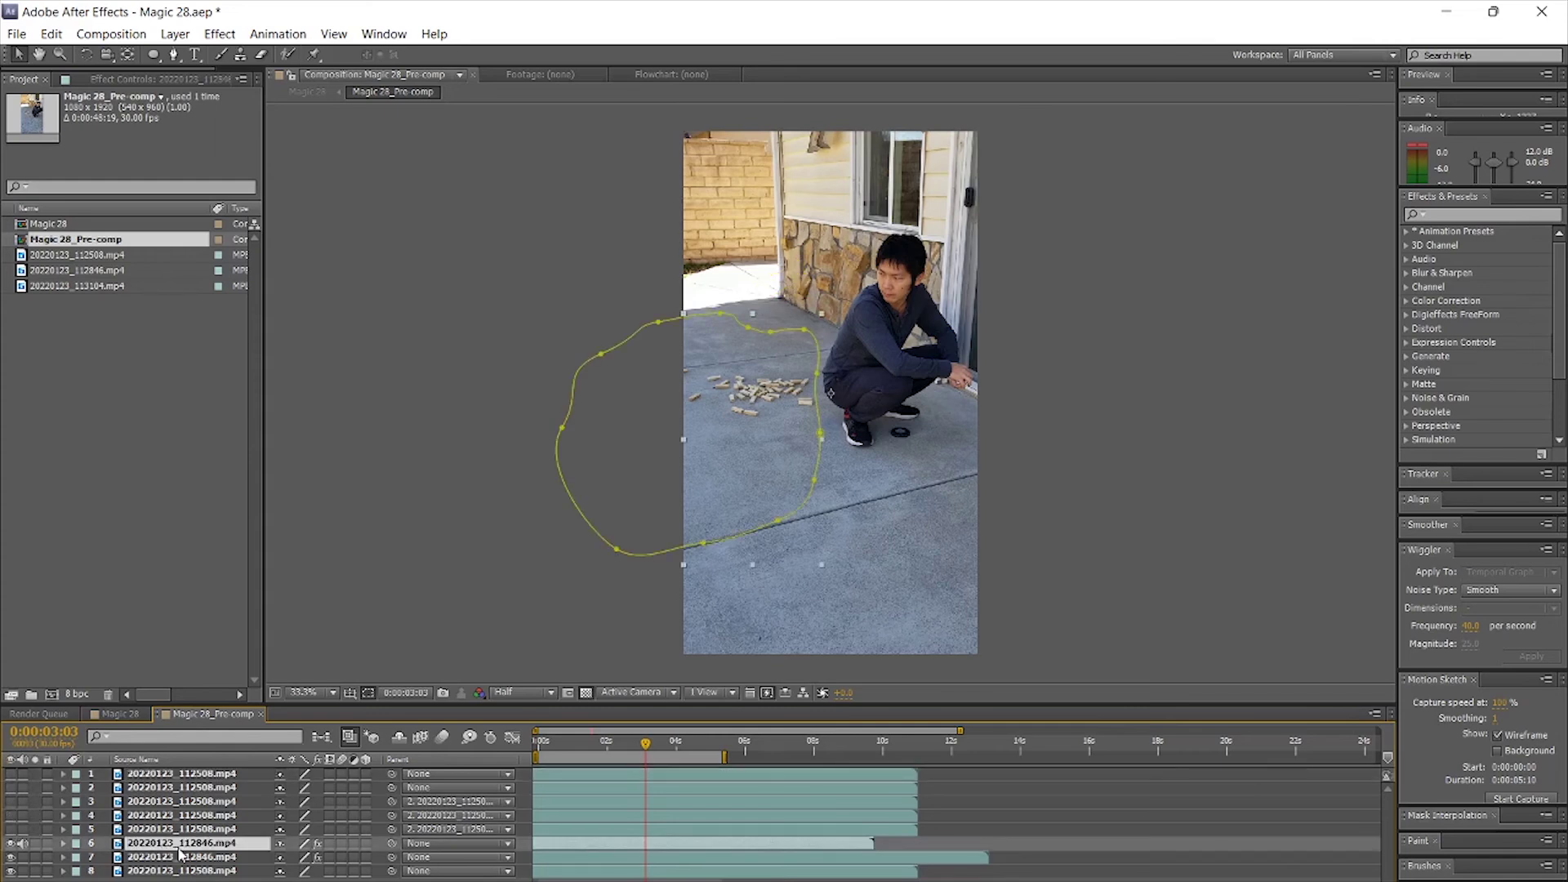
pyautogui.press('u')
pyautogui.press('u')
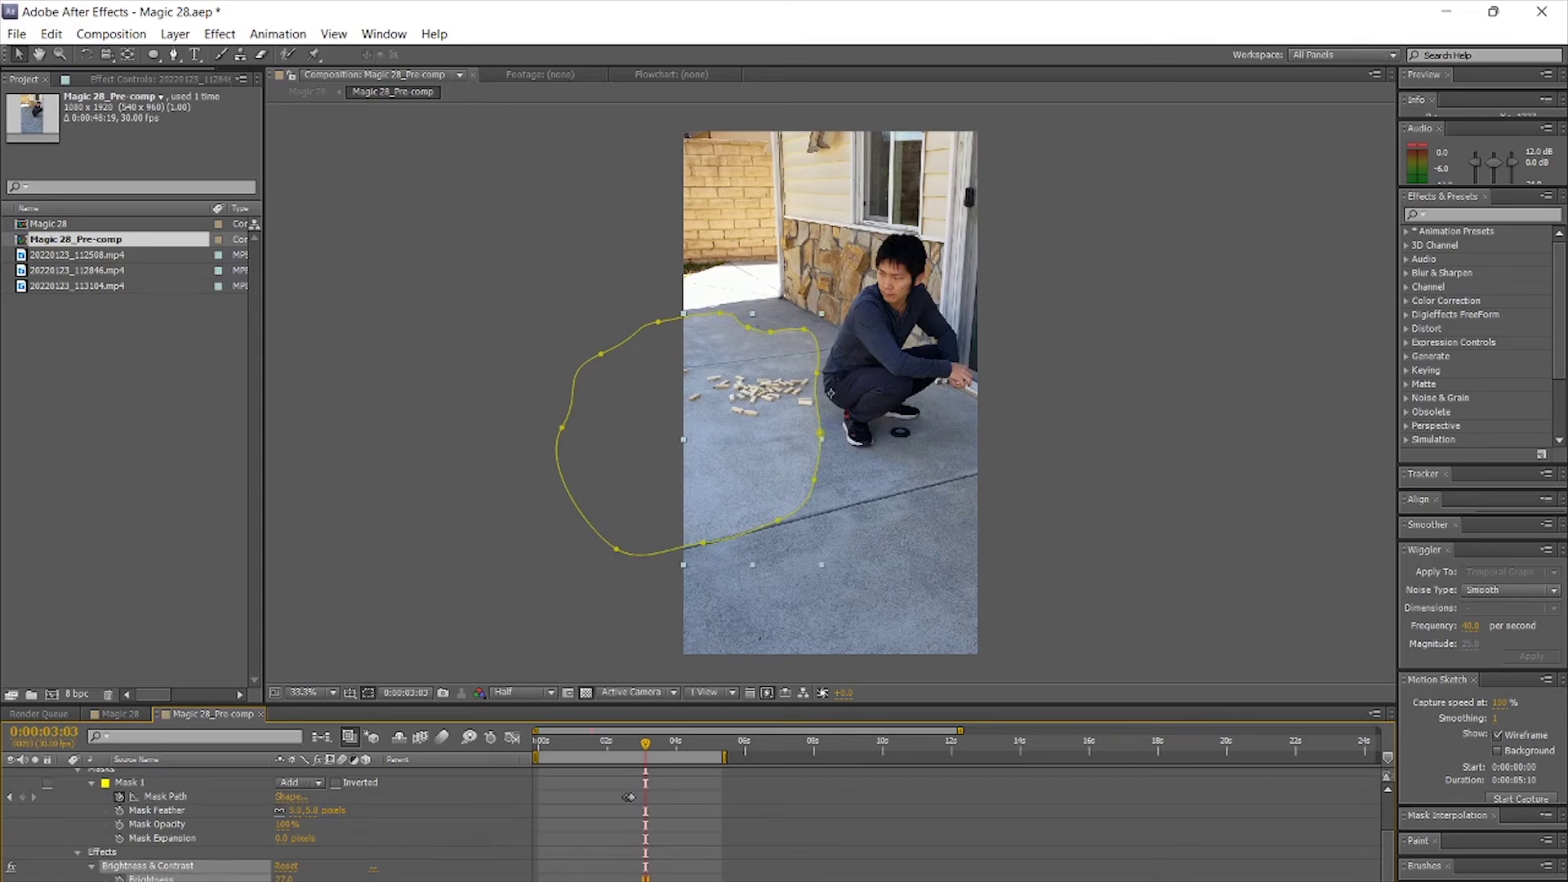
pyautogui.click(357, 872)
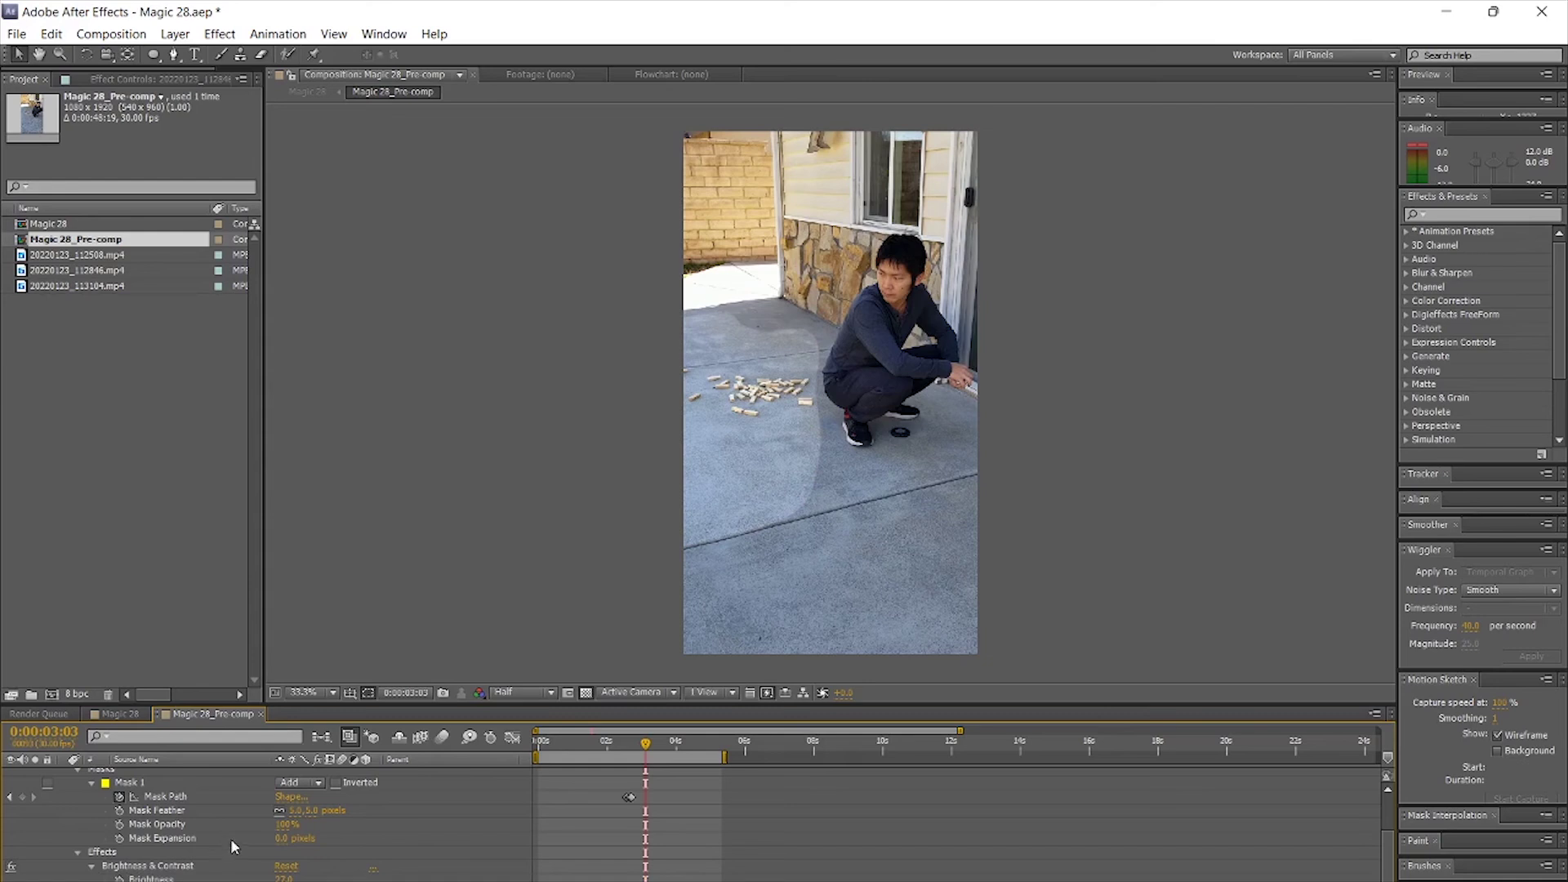
pyautogui.scroll(-1, 231, 838)
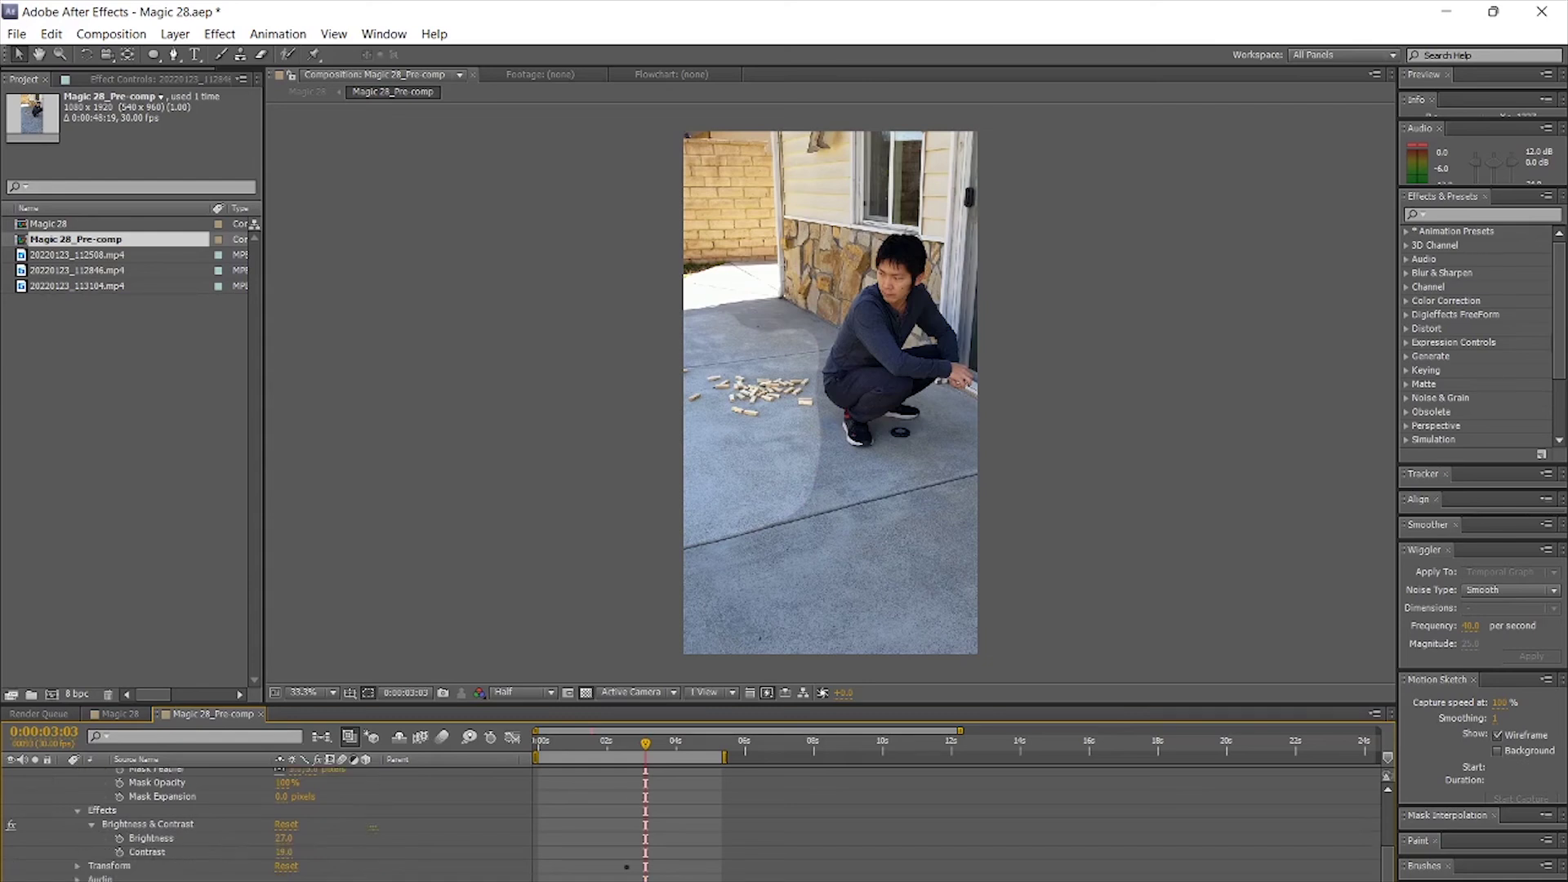
pyautogui.click(1156, 462)
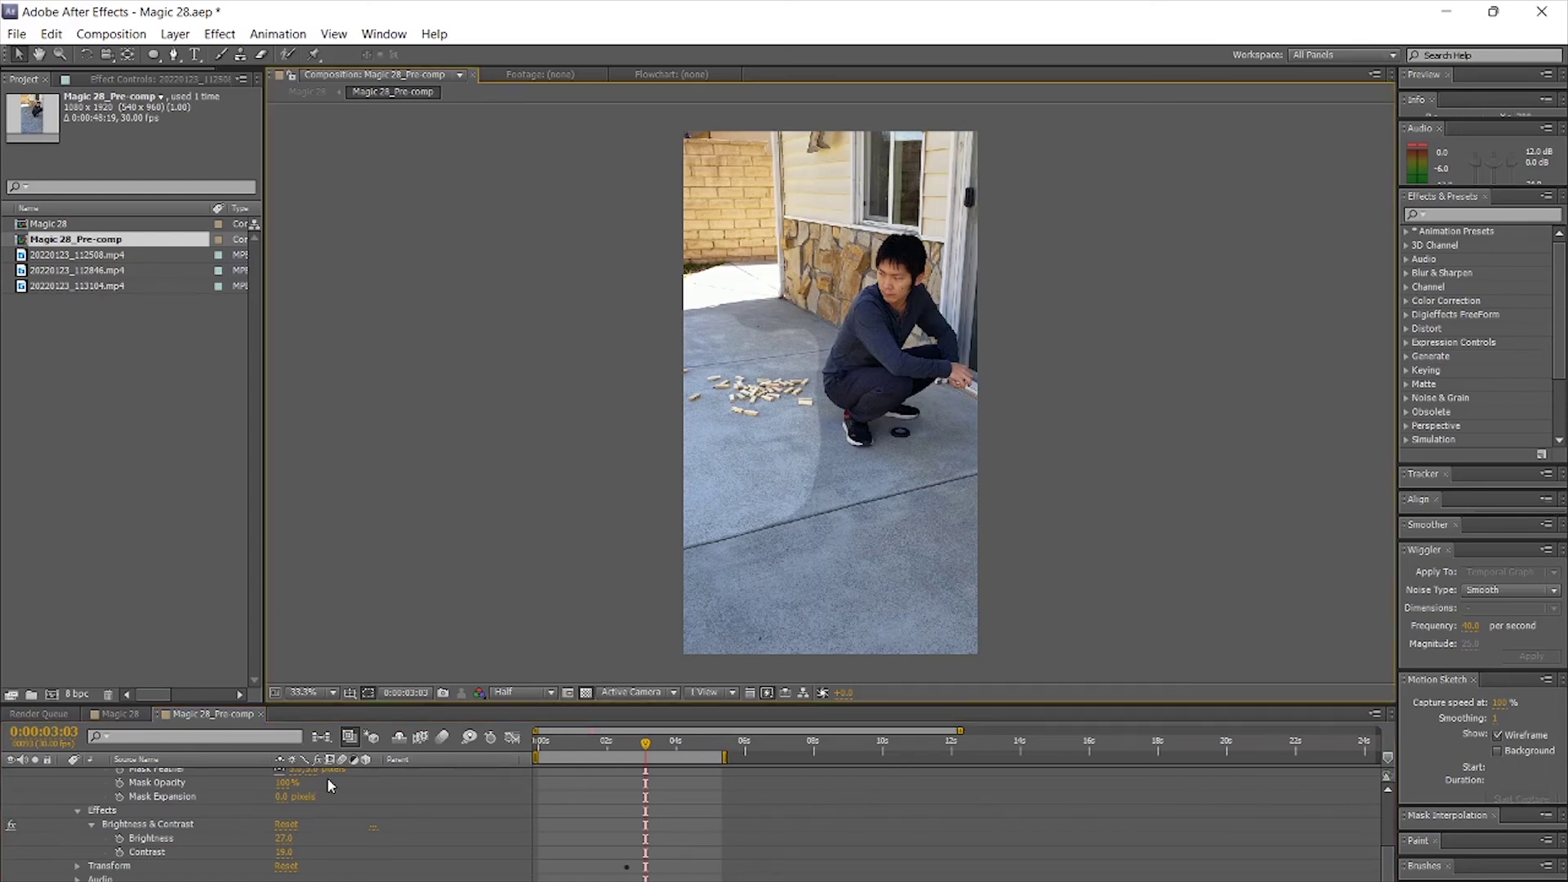
pyautogui.scroll(1, 178, 866)
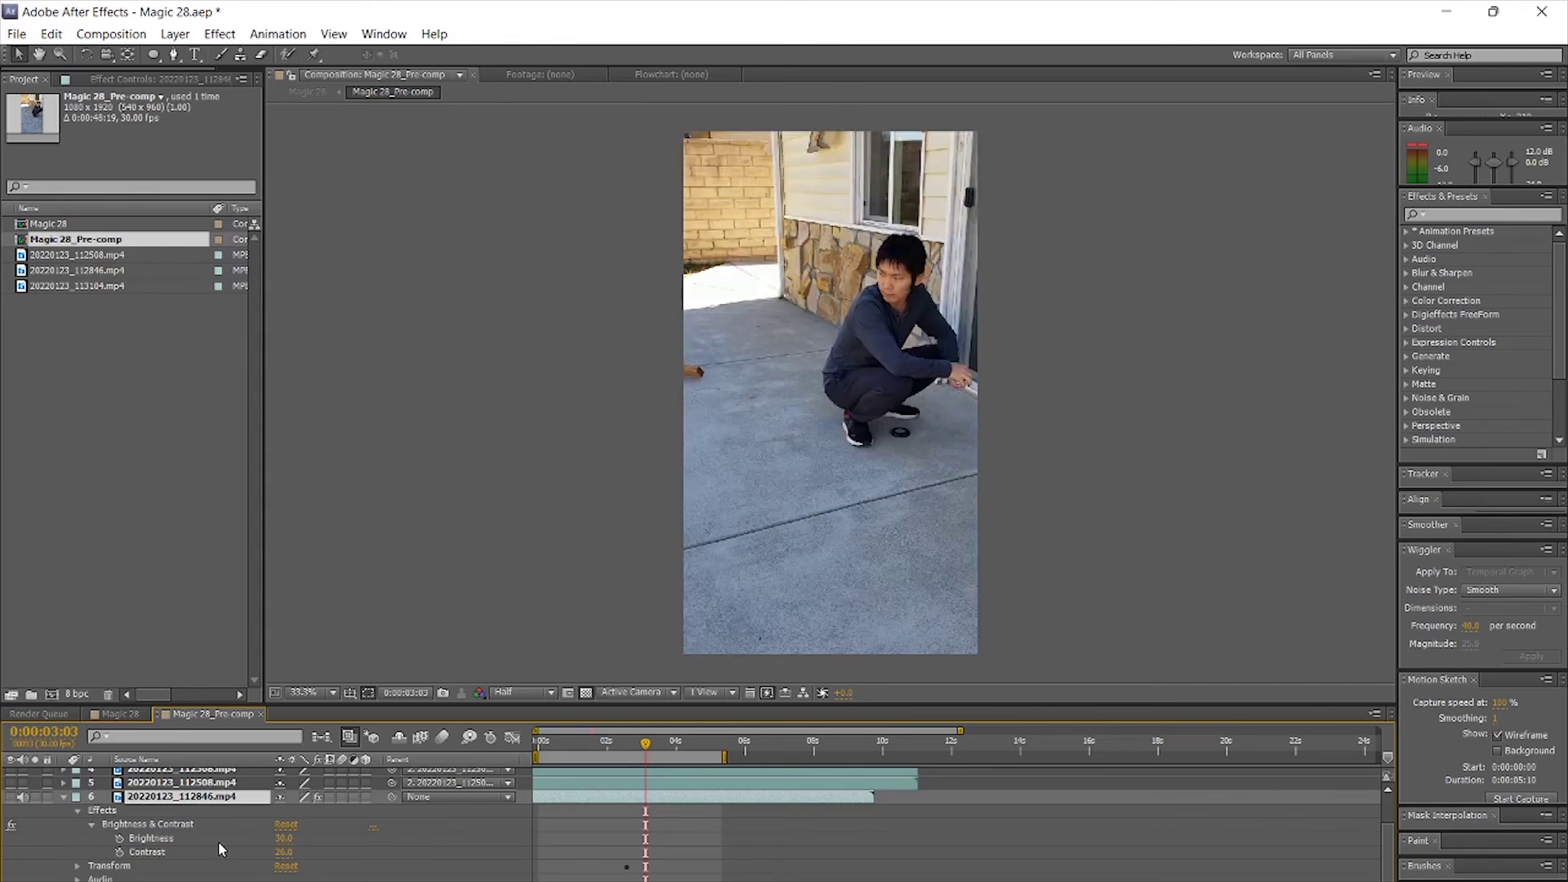
# Undo the last change and set the Brightness of layer 6's Brightness & Contrast effect to 6
pyautogui.hotkey('ctrl', 'z')
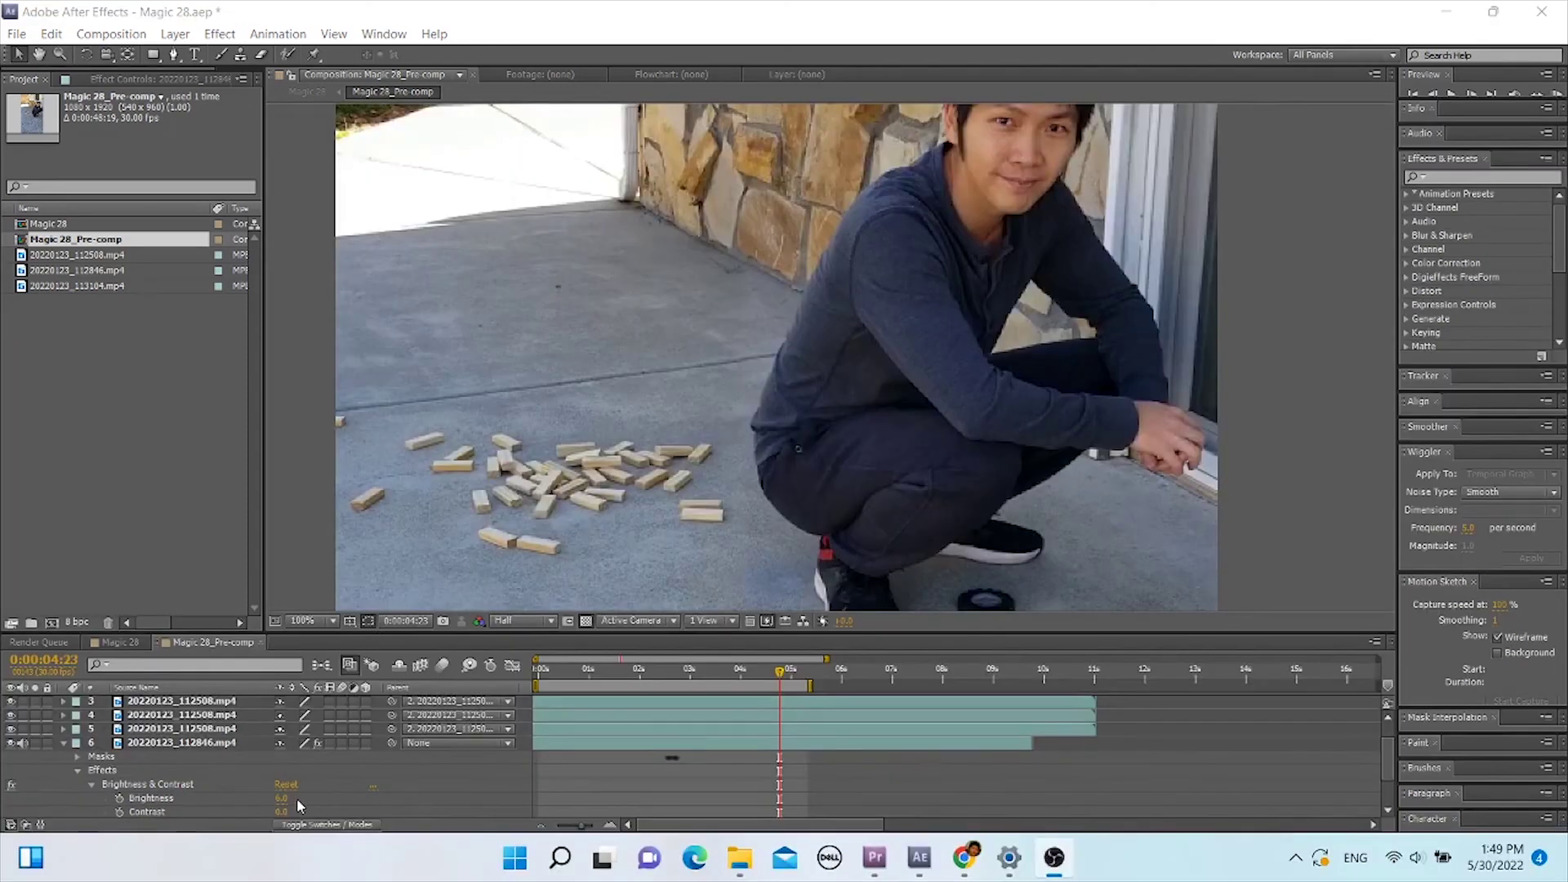
pyautogui.moveTo(288, 798); pyautogui.dragTo(236, 798)
pyautogui.click(286, 798)
pyautogui.write('6')
pyautogui.press('Return')
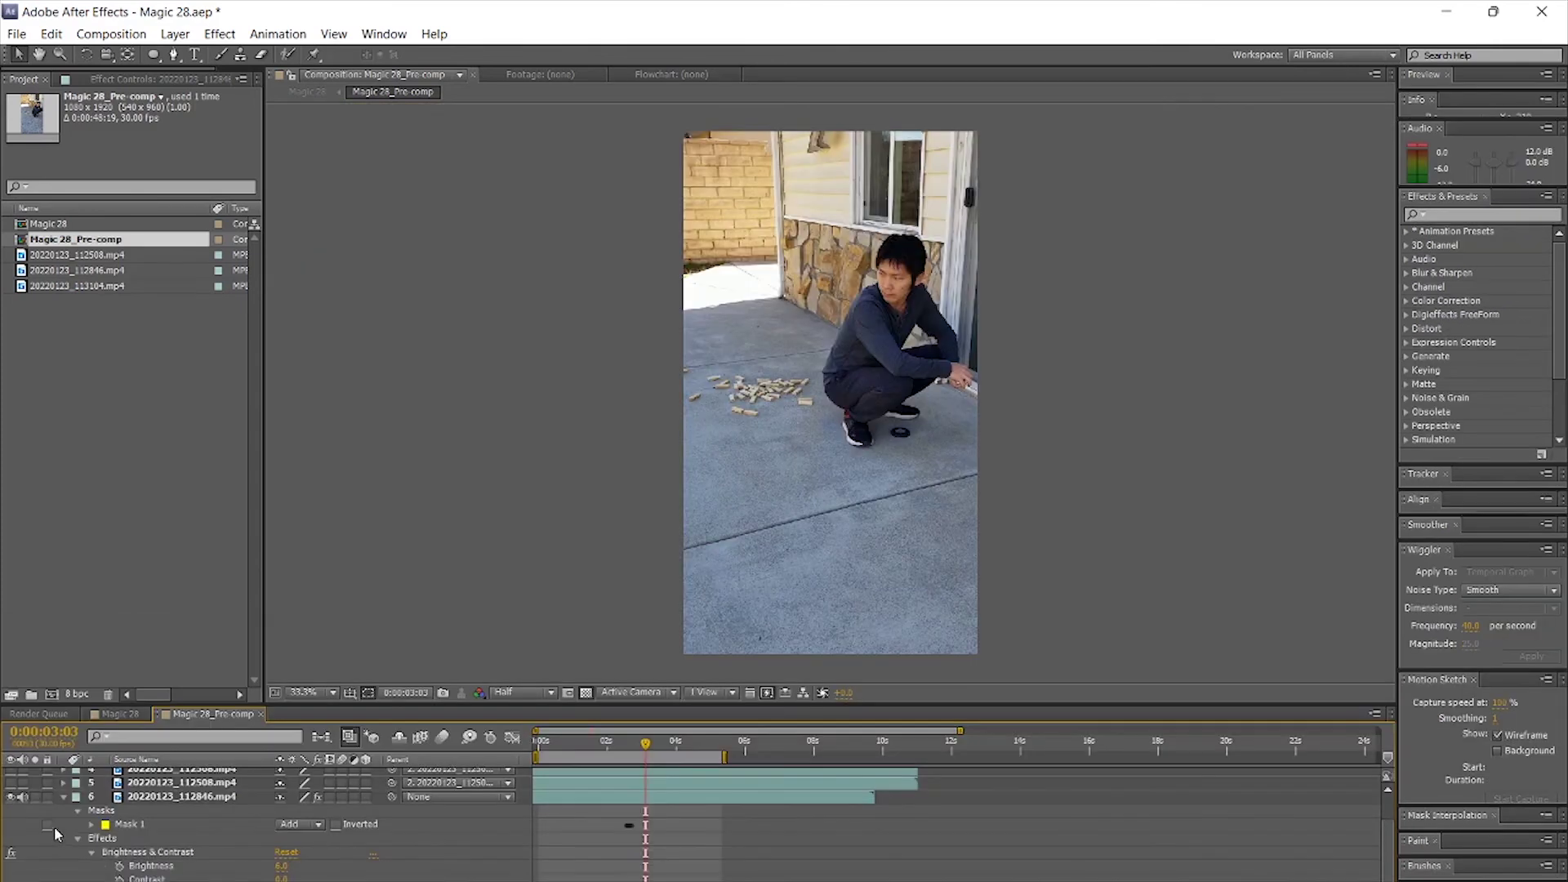
# Turn the visibility of layers 1 to 5 back on and check the composite around 0:00:03:03
pyautogui.moveTo(16, 837); pyautogui.dragTo(12, 776)
pyautogui.moveTo(646, 743); pyautogui.dragTo(653, 750)
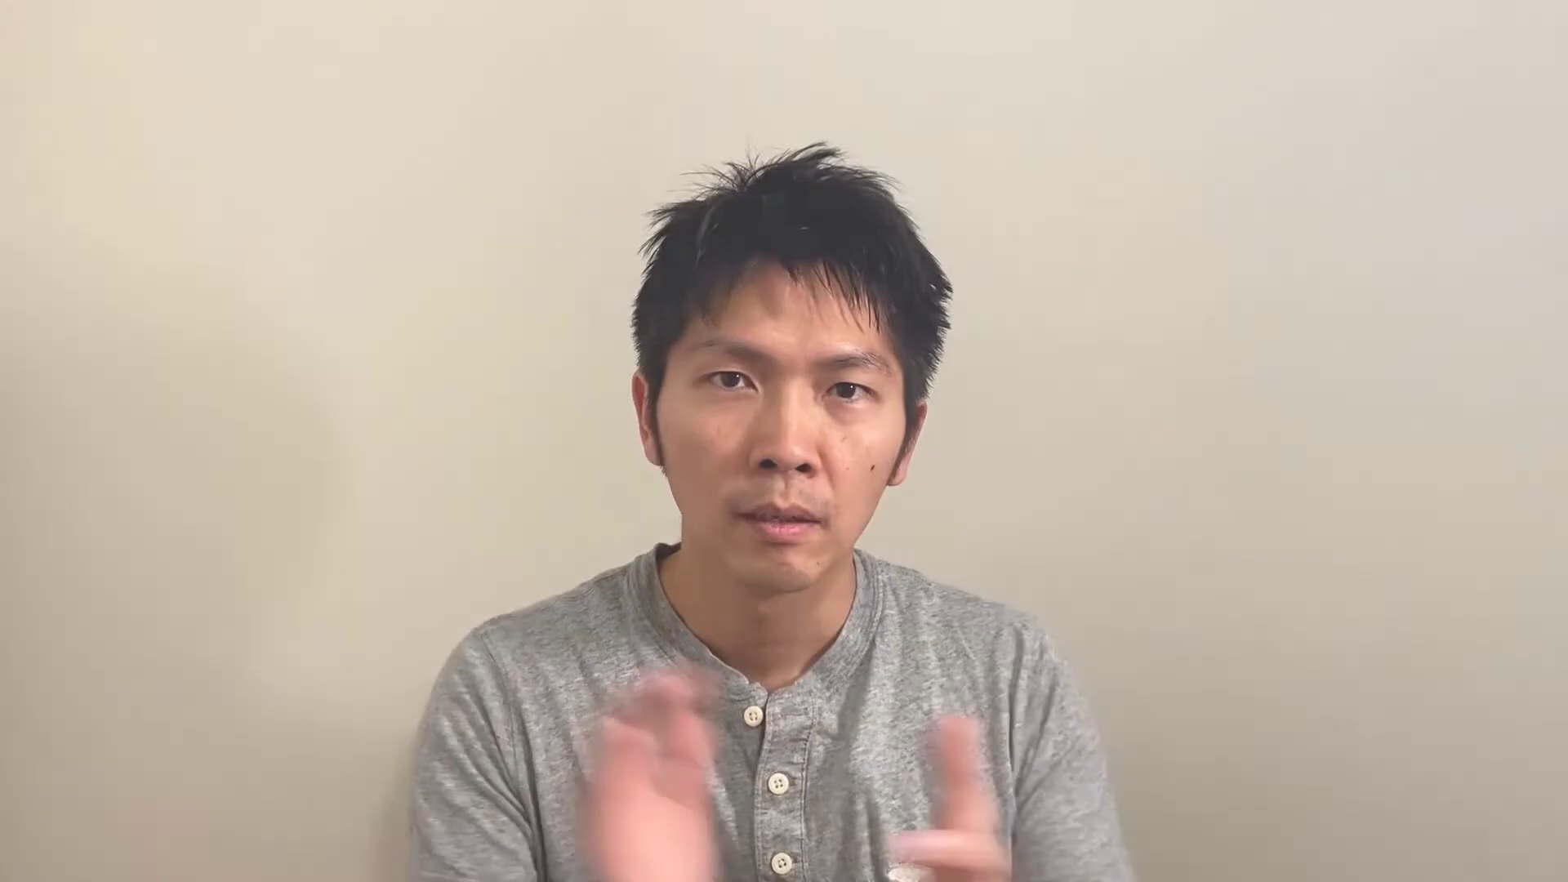